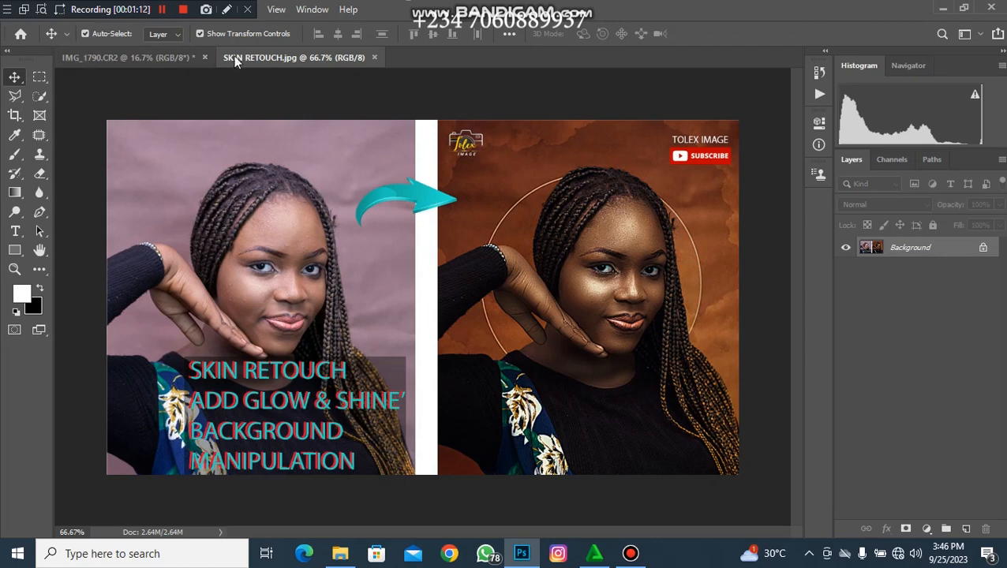
Step: Switch to the IMG_1790.CR2 portrait and examine the facial skin up close as well as the overall framing
{"action": "left_click", "coordinate": [152, 62]}
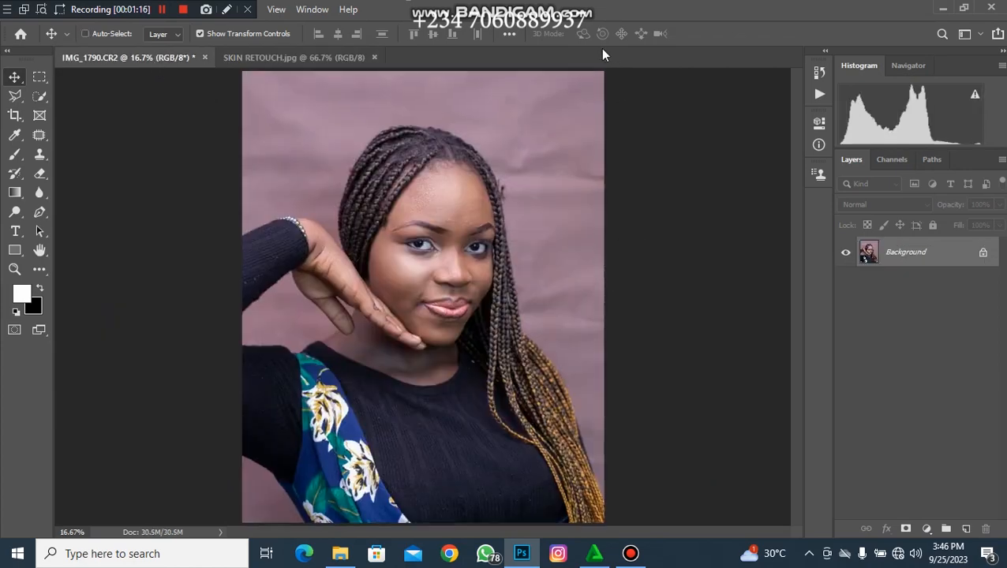
{"action": "key", "text": "ctrl+plus"}
{"action": "key", "text": "ctrl+plus"}
{"action": "key", "text": "ctrl+plus"}
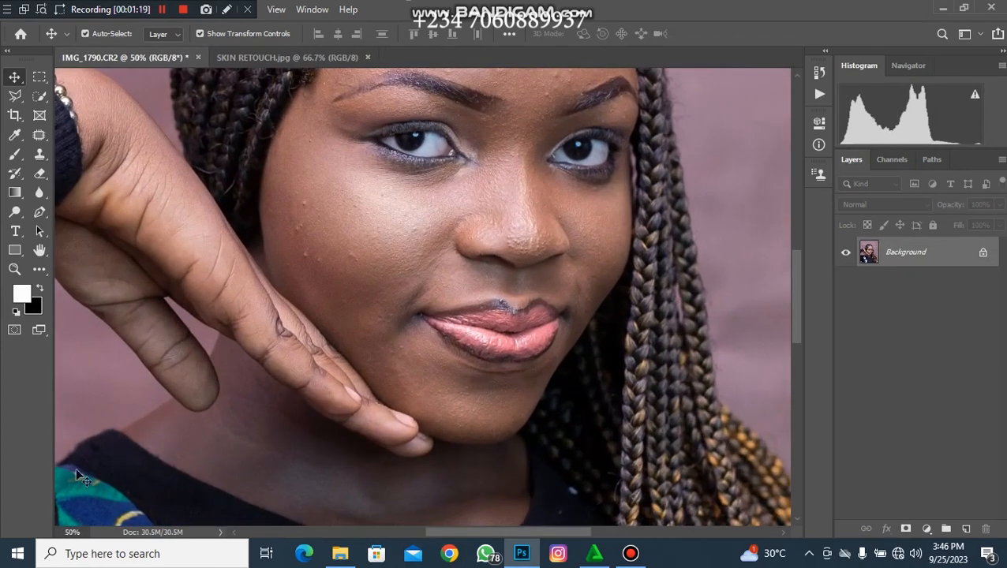
{"action": "left_click_drag", "start_coordinate": [436, 101], "coordinate": [442, 294]}
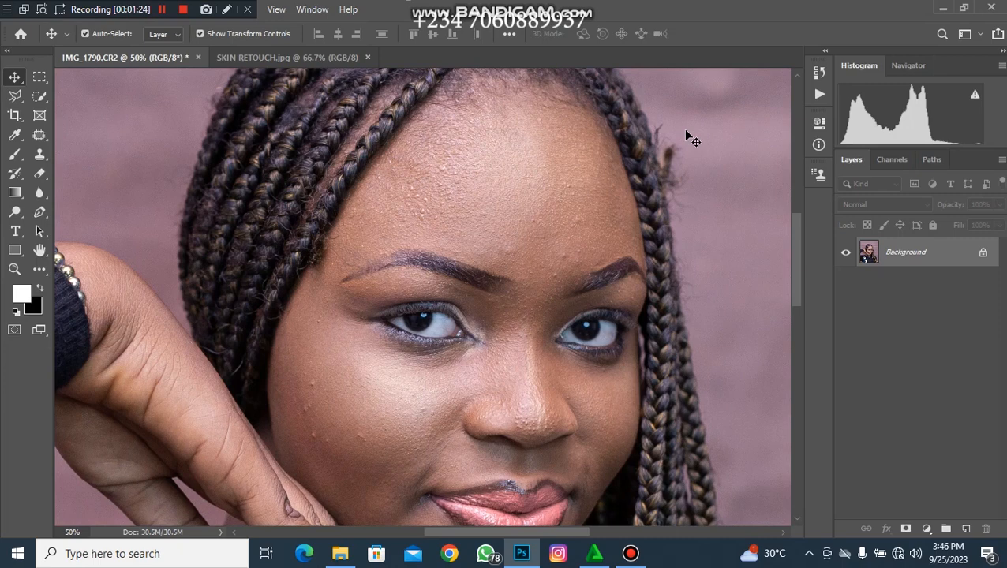
{"action": "key", "text": "ctrl+minus"}
{"action": "key", "text": "ctrl+minus"}
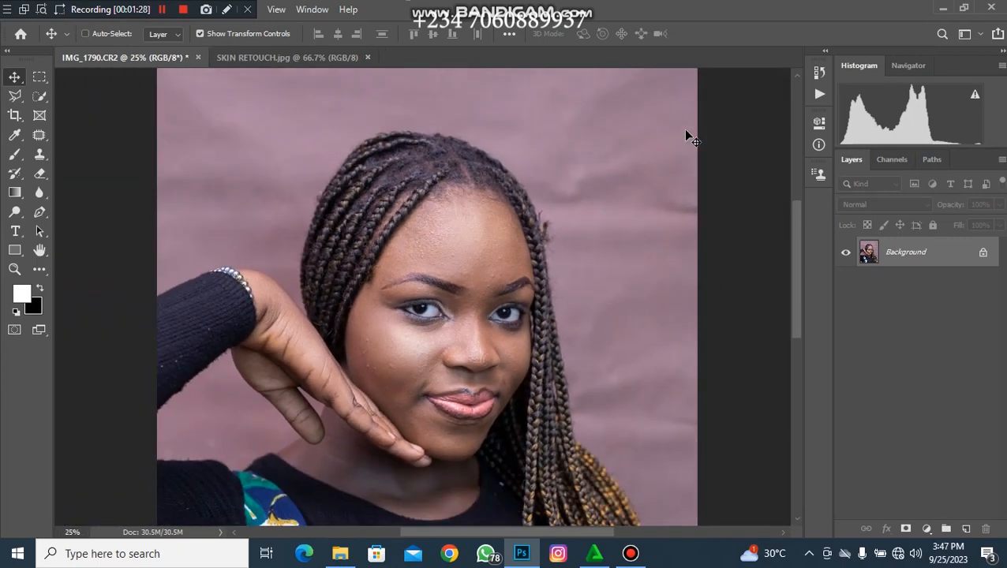
{"action": "key", "text": "ctrl+minus"}
{"action": "key", "text": "ctrl+minus"}
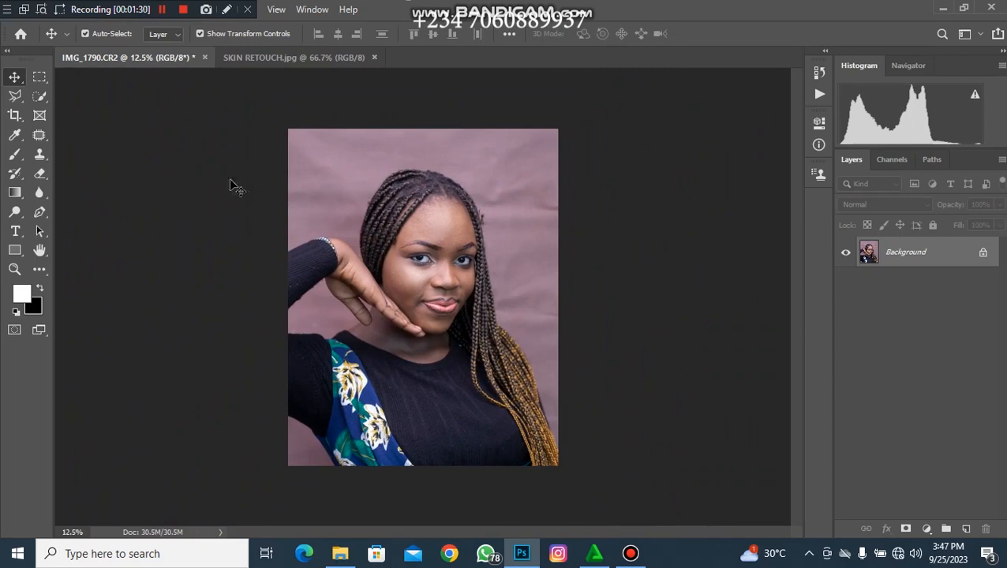
{"action": "left_click", "coordinate": [15, 115]}
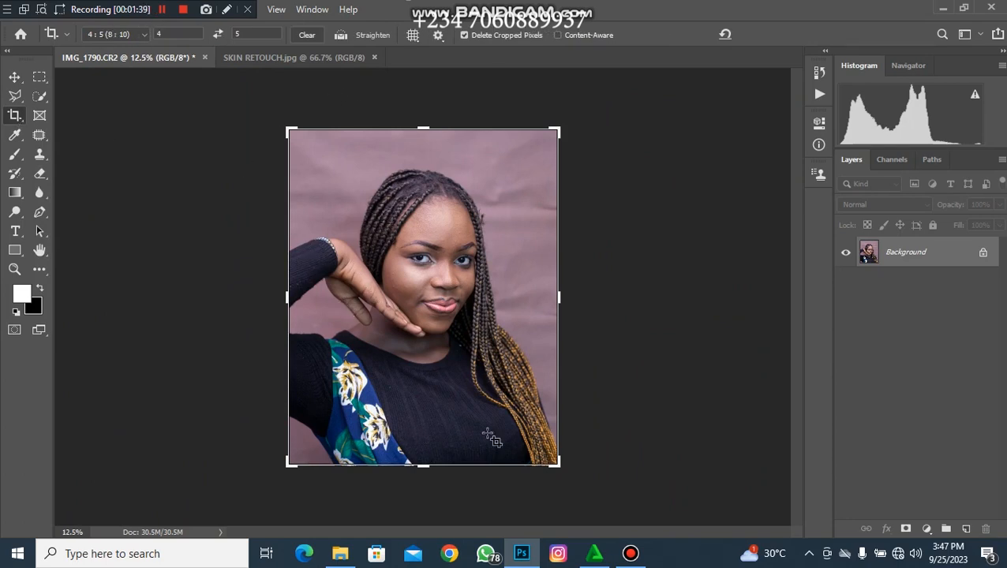
Step: Remove the bumps on the forehead and near the hairline with the Patch tool, using clean neighbouring skin as the source
{"action": "key", "text": "ctrl+plus"}
{"action": "key", "text": "ctrl+plus"}
{"action": "key", "text": "ctrl+plus"}
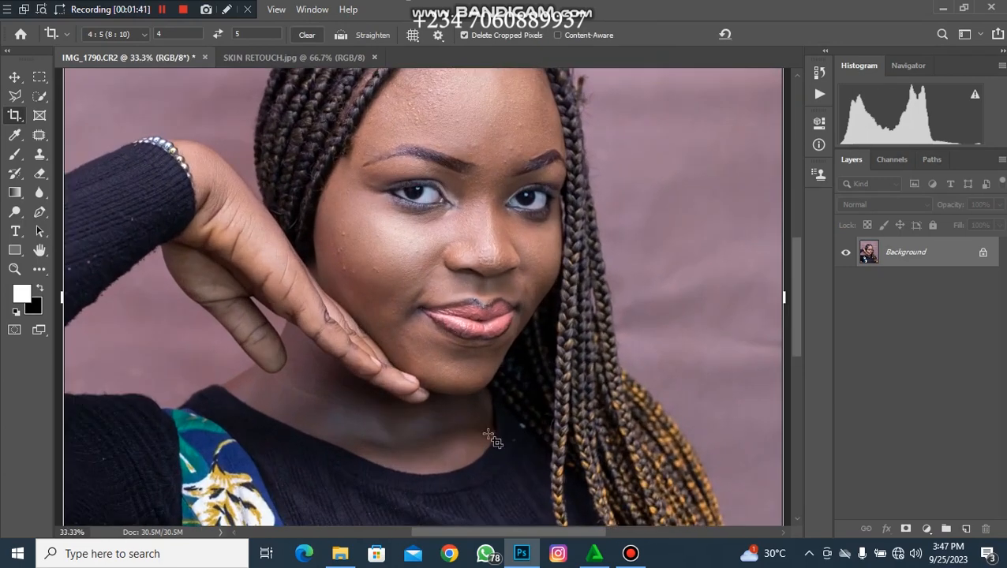
{"action": "key", "text": "ctrl+plus"}
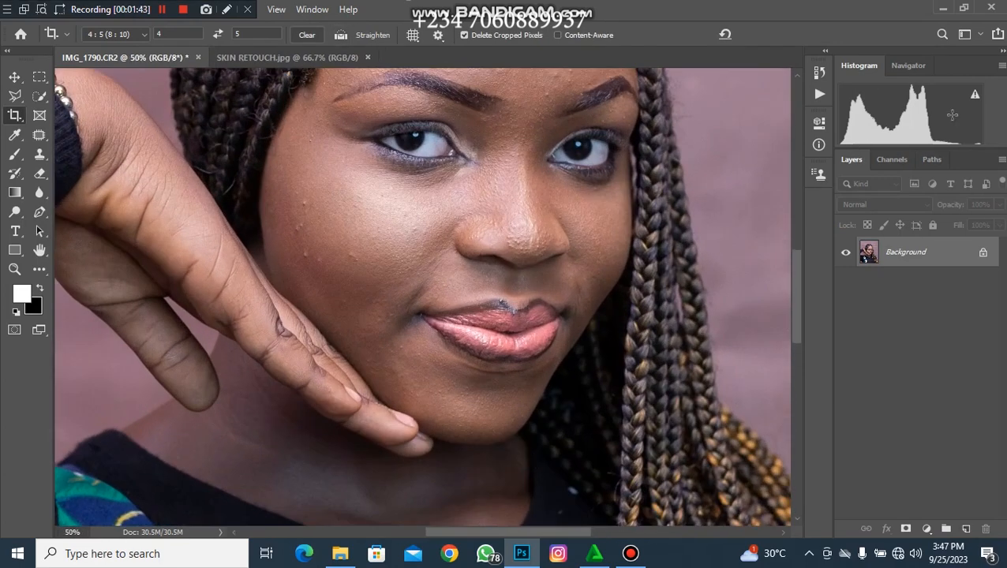
{"action": "left_click_drag", "start_coordinate": [561, 133], "coordinate": [545, 312]}
{"action": "left_click_drag", "start_coordinate": [506, 227], "coordinate": [504, 244]}
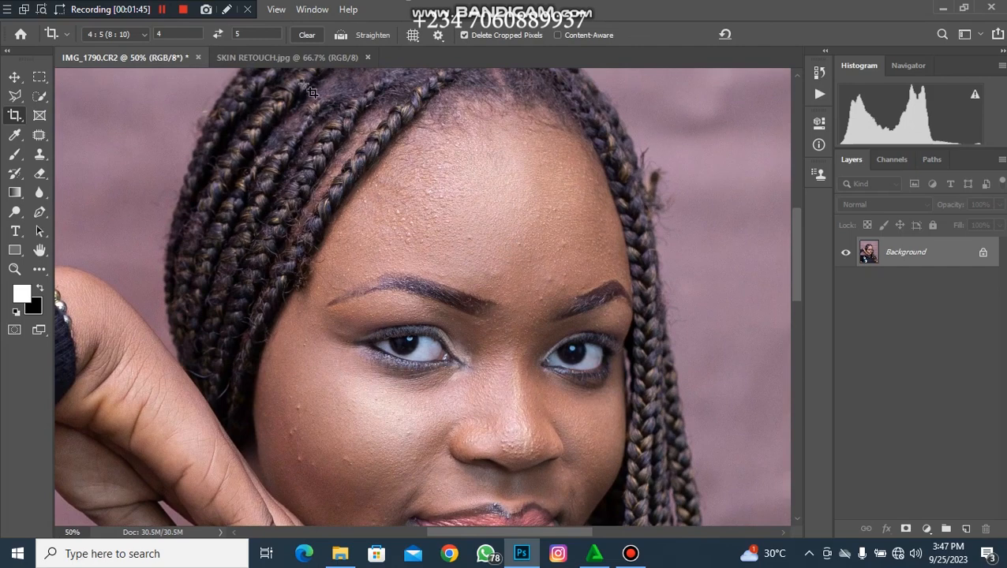
{"action": "left_click", "coordinate": [40, 135]}
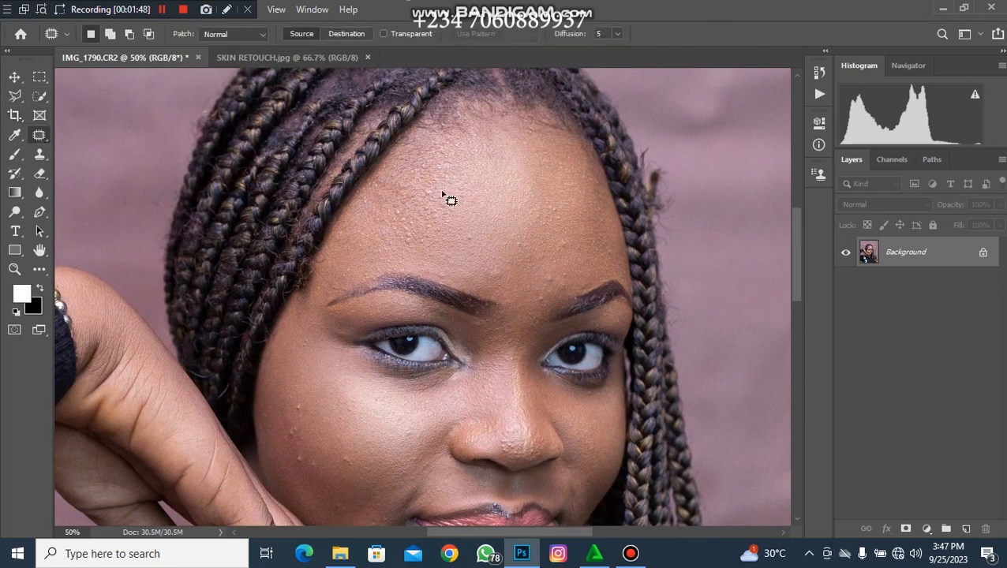
{"action": "mouse_move", "coordinate": [443, 193]}
{"action": "left_mouse_down"}
{"action": "mouse_move", "coordinate": [420, 215]}
{"action": "mouse_move", "coordinate": [451, 205]}
{"action": "mouse_move", "coordinate": [434, 210]}
{"action": "mouse_move", "coordinate": [478, 226]}
{"action": "left_mouse_up"}
{"action": "key", "text": "ctrl+d"}
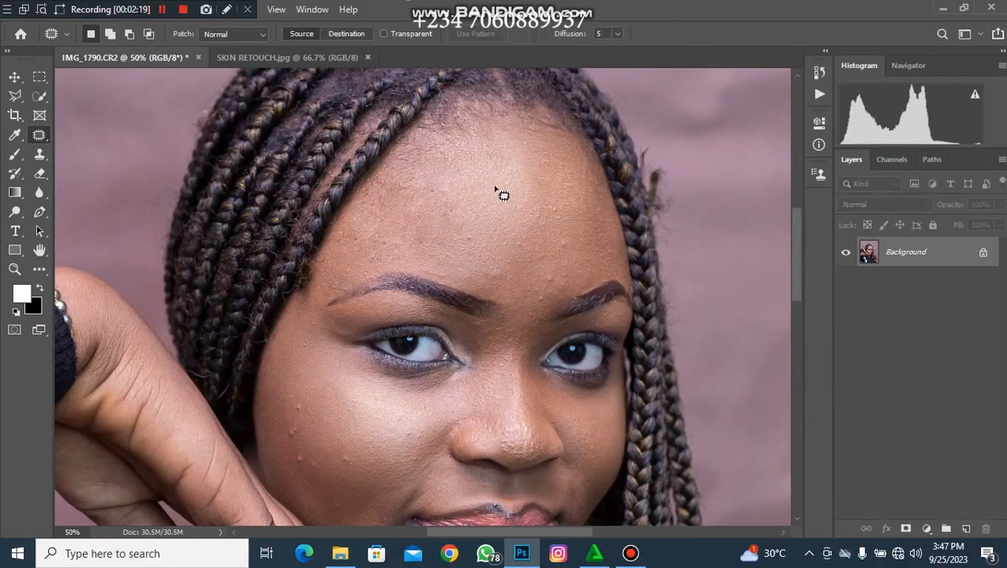
{"action": "mouse_move", "coordinate": [479, 137]}
{"action": "left_mouse_down"}
{"action": "mouse_move", "coordinate": [436, 150]}
{"action": "mouse_move", "coordinate": [459, 165]}
{"action": "mouse_move", "coordinate": [477, 151]}
{"action": "mouse_move", "coordinate": [556, 174]}
{"action": "mouse_move", "coordinate": [515, 181]}
{"action": "left_mouse_up"}
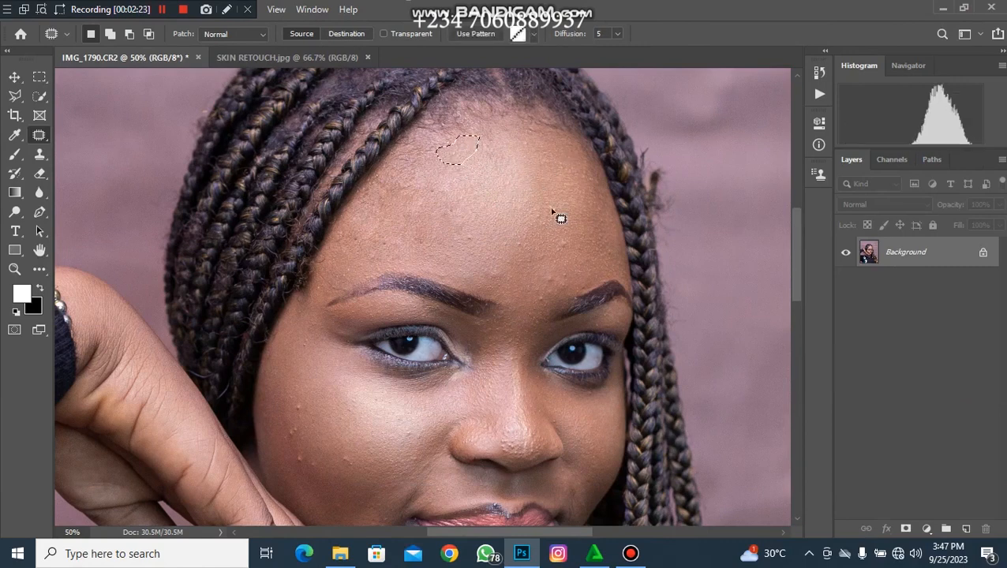
{"action": "key", "text": "ctrl+d"}
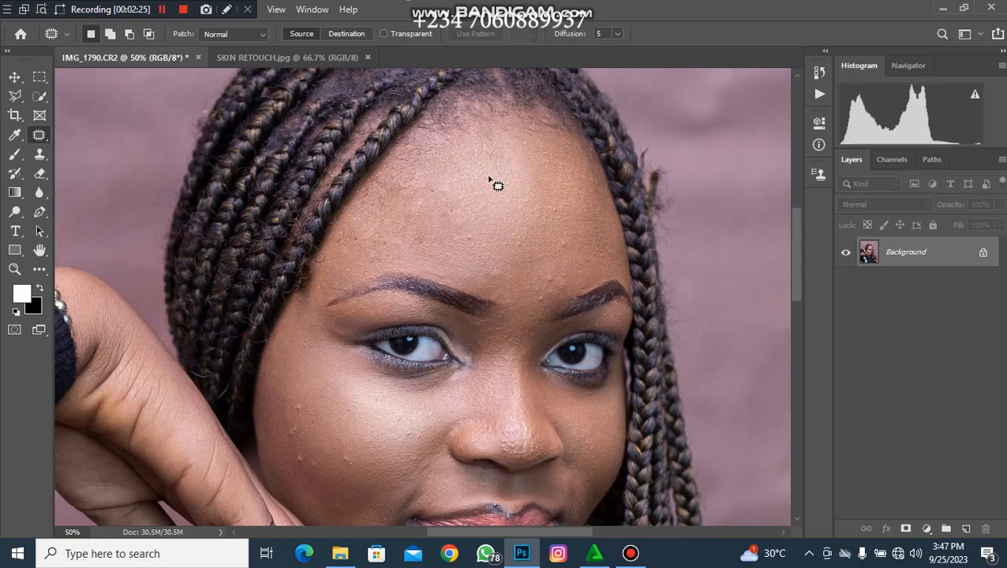
Step: Run the Frequency Separation 8bit action from the ABBUZAE set and lower the Gaussian Blur radius to 0.1 pixels
{"action": "left_click", "coordinate": [819, 94]}
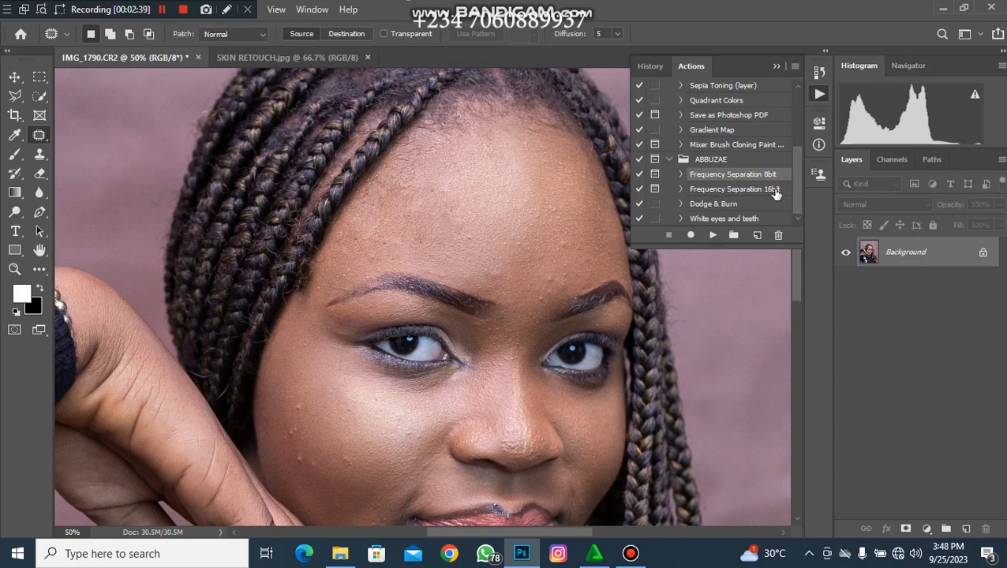
{"action": "left_click", "coordinate": [713, 237]}
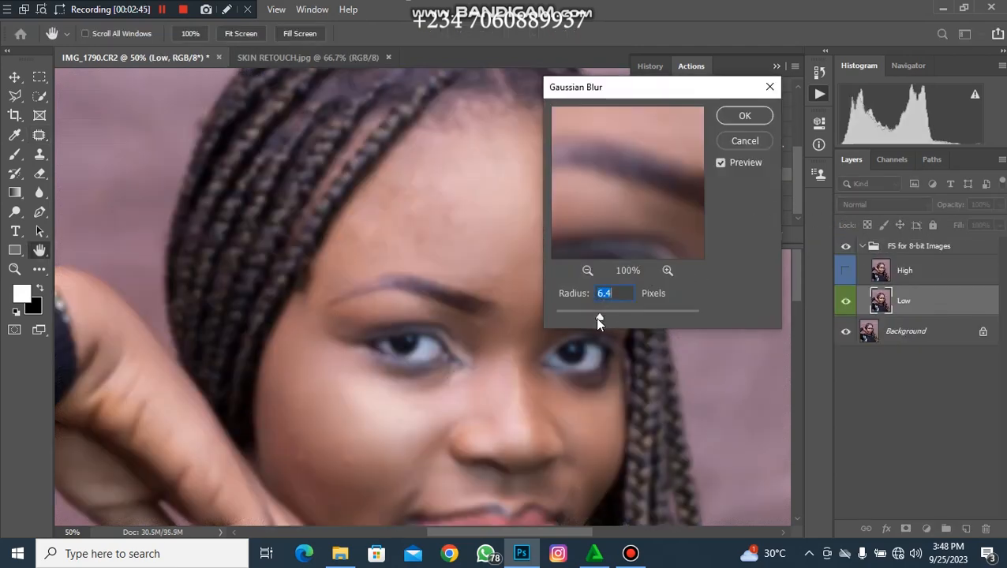
{"action": "left_click_drag", "start_coordinate": [598, 318], "coordinate": [553, 319]}
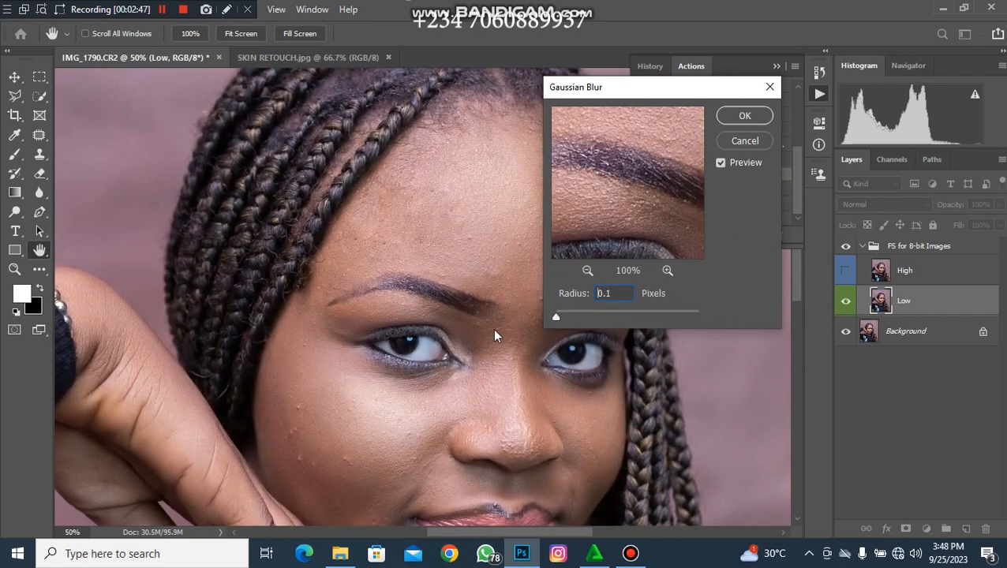
Step: Examine the skin texture on the forehead and nose in the blur preview at different magnifications
{"action": "left_click_drag", "start_coordinate": [637, 179], "coordinate": [612, 251]}
{"action": "left_click_drag", "start_coordinate": [677, 169], "coordinate": [617, 210]}
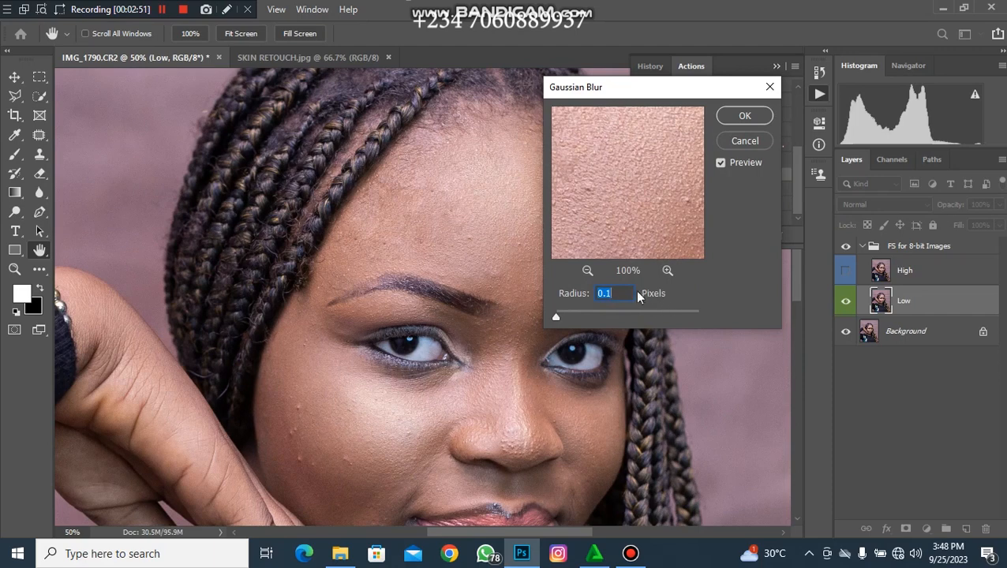
{"action": "left_click", "coordinate": [587, 271]}
{"action": "left_click_drag", "start_coordinate": [666, 207], "coordinate": [630, 151]}
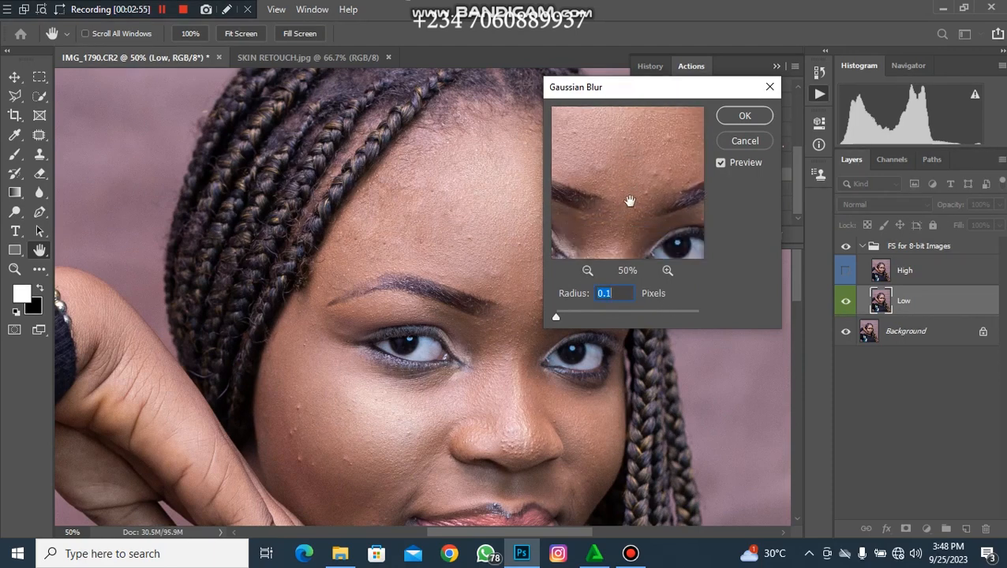
{"action": "left_click_drag", "start_coordinate": [629, 196], "coordinate": [630, 211]}
{"action": "key", "text": "ctrl+plus"}
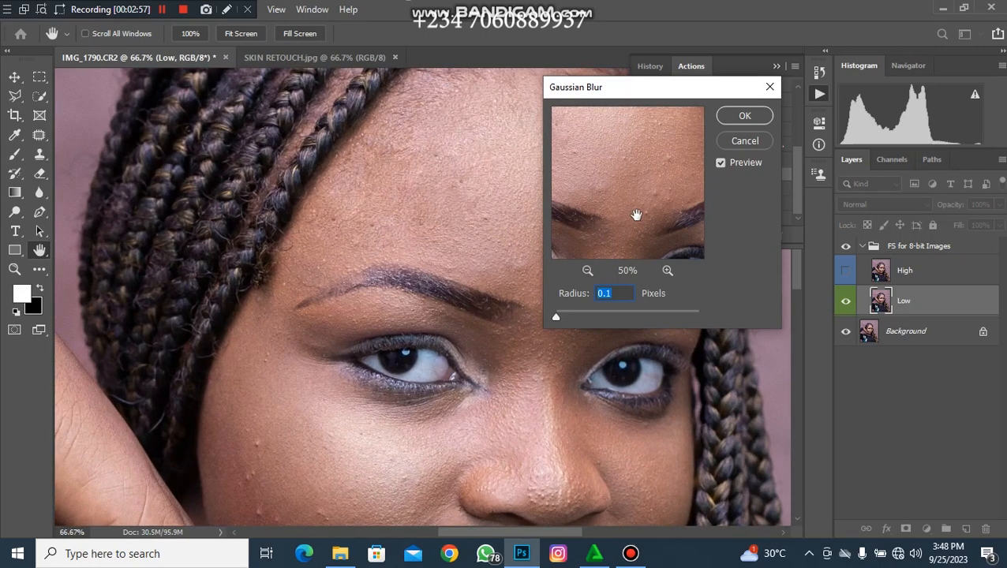
{"action": "key", "text": "ctrl+minus"}
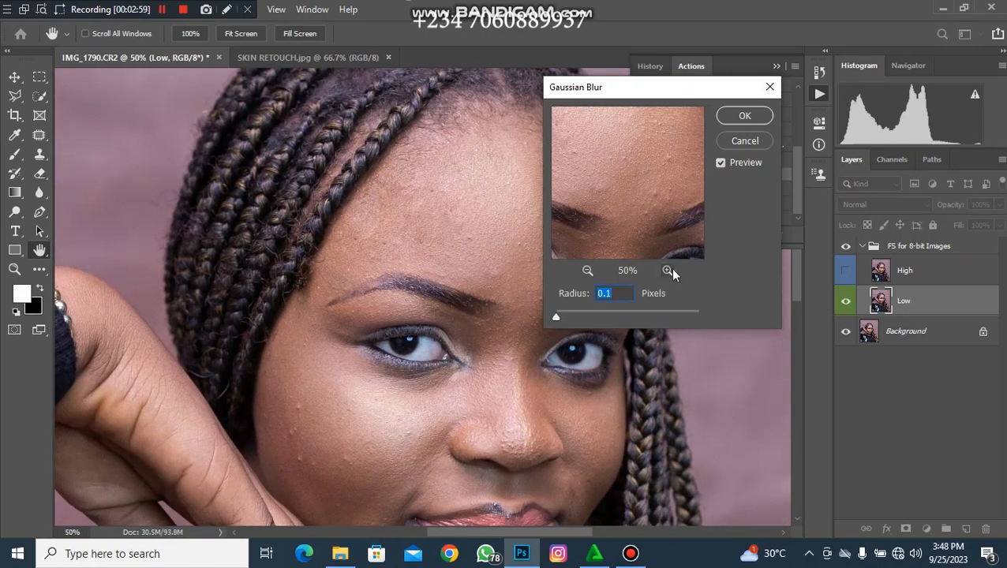
{"action": "left_click", "coordinate": [667, 271]}
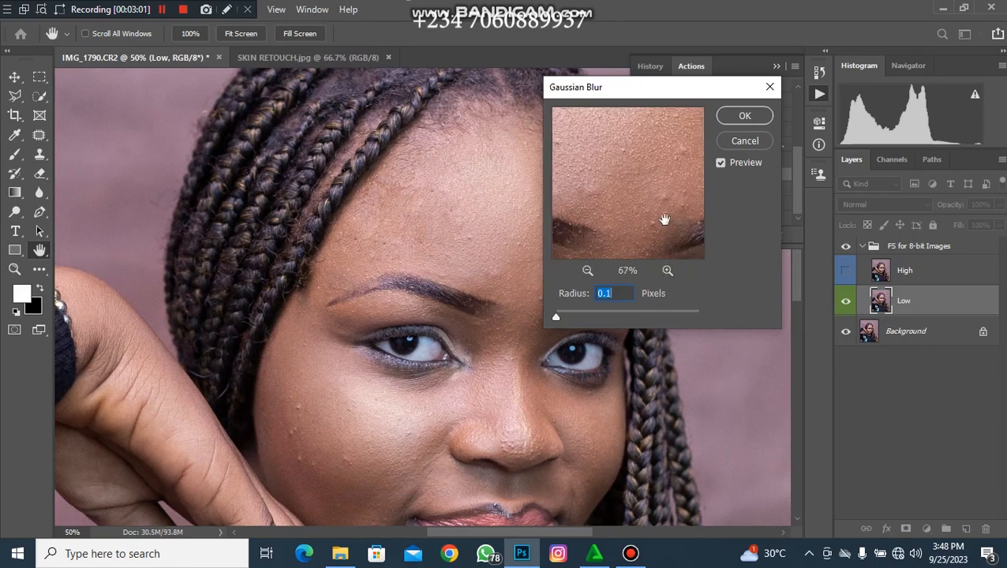
{"action": "mouse_move", "coordinate": [659, 205]}
{"action": "left_mouse_down"}
{"action": "mouse_move", "coordinate": [642, 241]}
{"action": "mouse_move", "coordinate": [599, 211]}
{"action": "mouse_move", "coordinate": [665, 133]}
{"action": "mouse_move", "coordinate": [650, 200]}
{"action": "mouse_move", "coordinate": [660, 137]}
{"action": "mouse_move", "coordinate": [657, 235]}
{"action": "mouse_move", "coordinate": [657, 213]}
{"action": "left_mouse_up"}
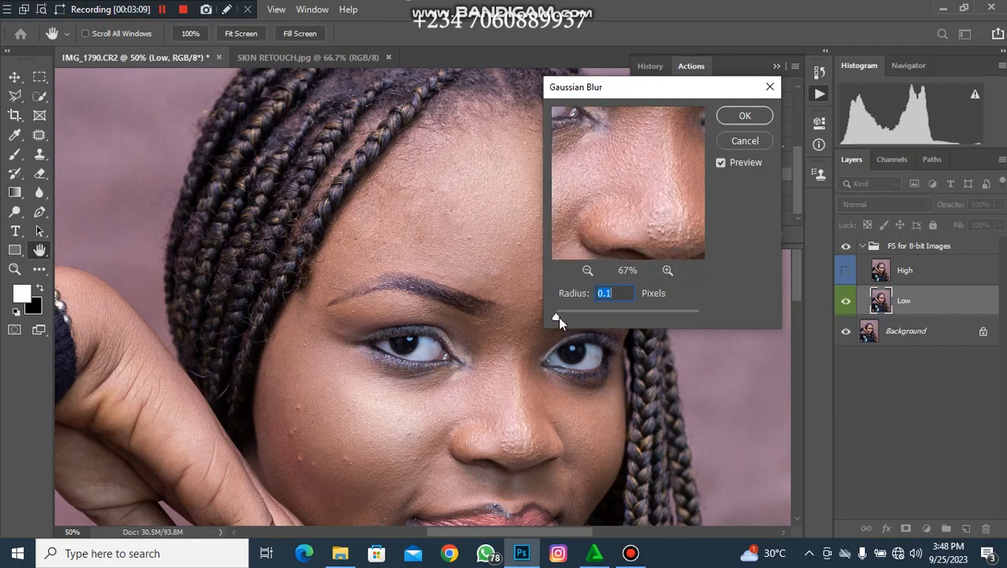
Step: Apply the Gaussian Blur to the Low layer with a radius of 6.0 pixels and delete the Colour Correction layer
{"action": "left_click_drag", "start_coordinate": [553, 319], "coordinate": [598, 323]}
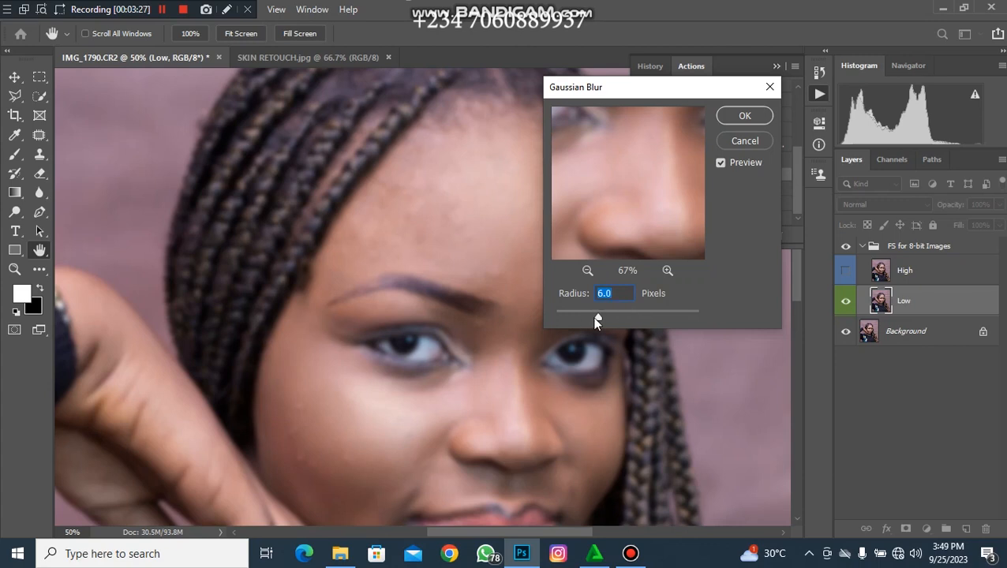
{"action": "left_click", "coordinate": [743, 120]}
{"action": "left_click_drag", "start_coordinate": [899, 300], "coordinate": [986, 529]}
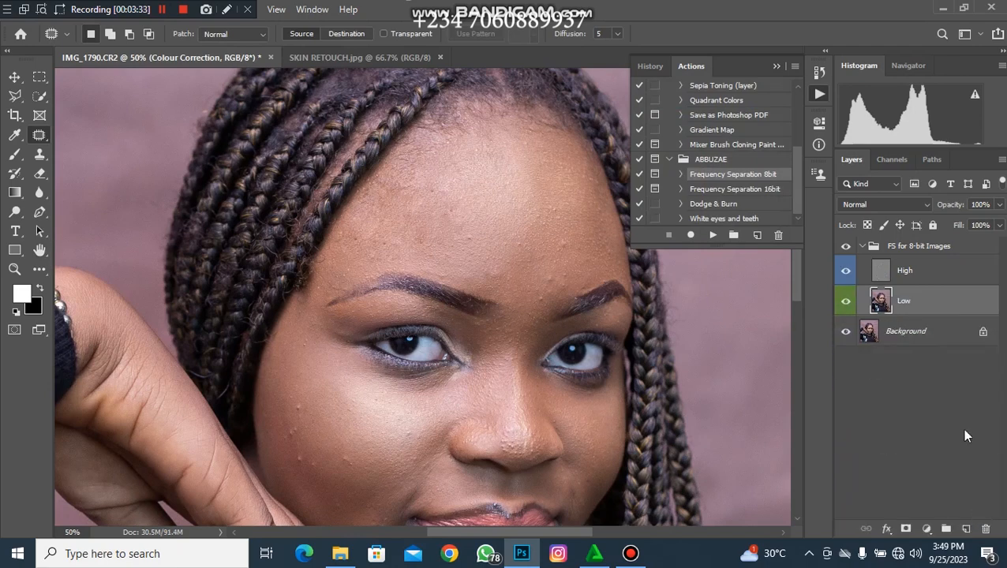
Step: Hide the High layer and ready the Mixer Brush with a cleaned brush for work on the Low layer
{"action": "left_click", "coordinate": [847, 272]}
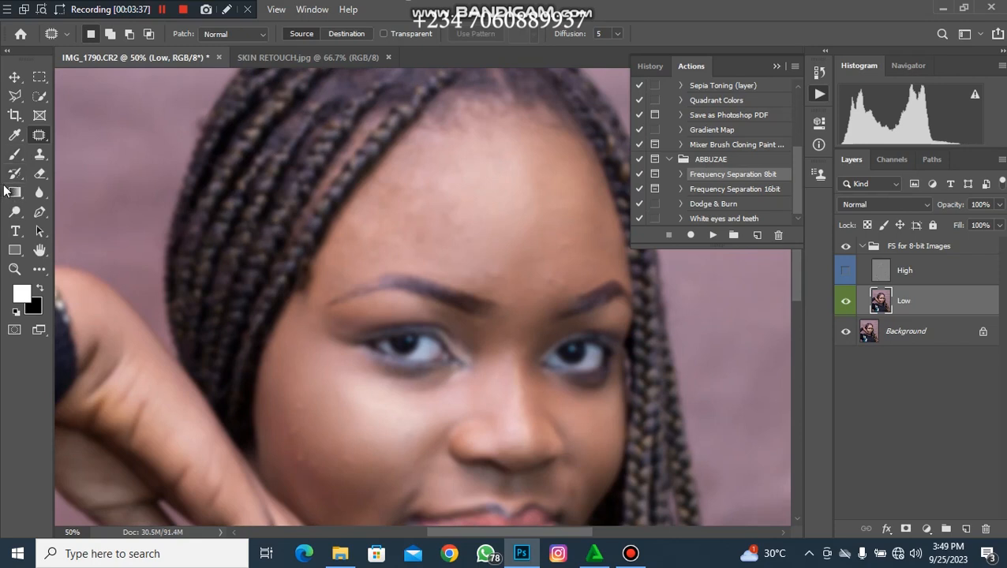
{"action": "left_click", "coordinate": [15, 154]}
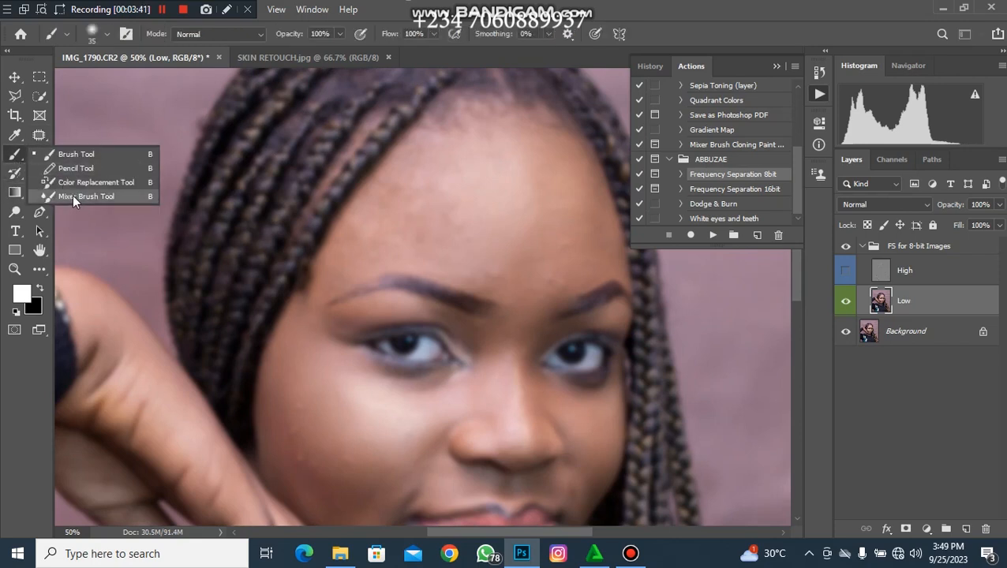
{"action": "left_click", "coordinate": [72, 196]}
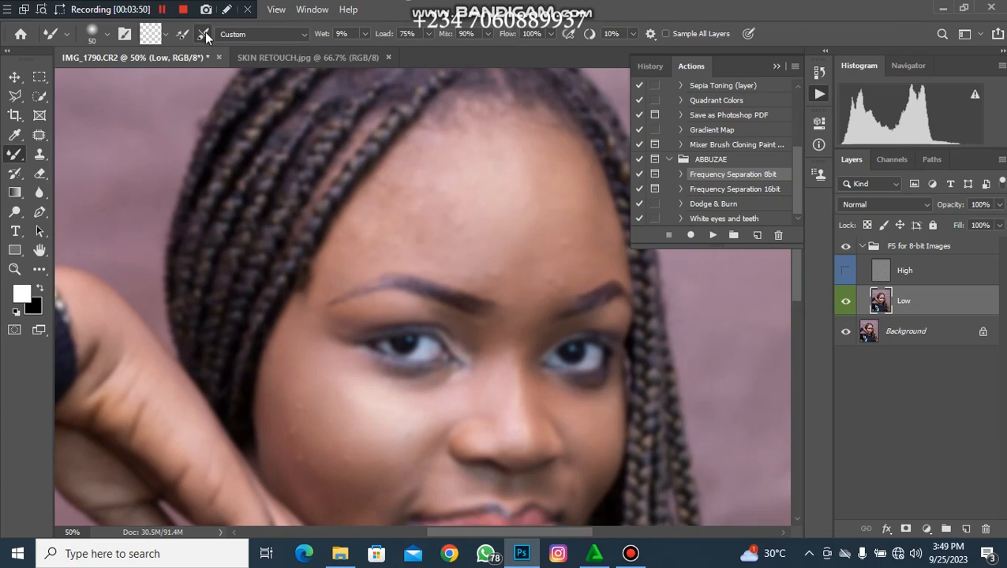
{"action": "left_click", "coordinate": [164, 36]}
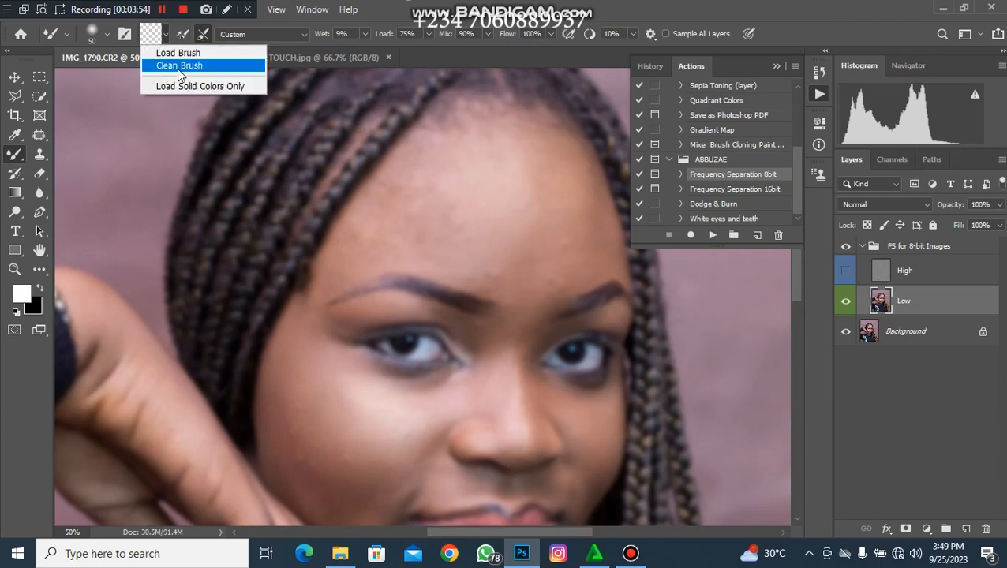
{"action": "left_click", "coordinate": [179, 66]}
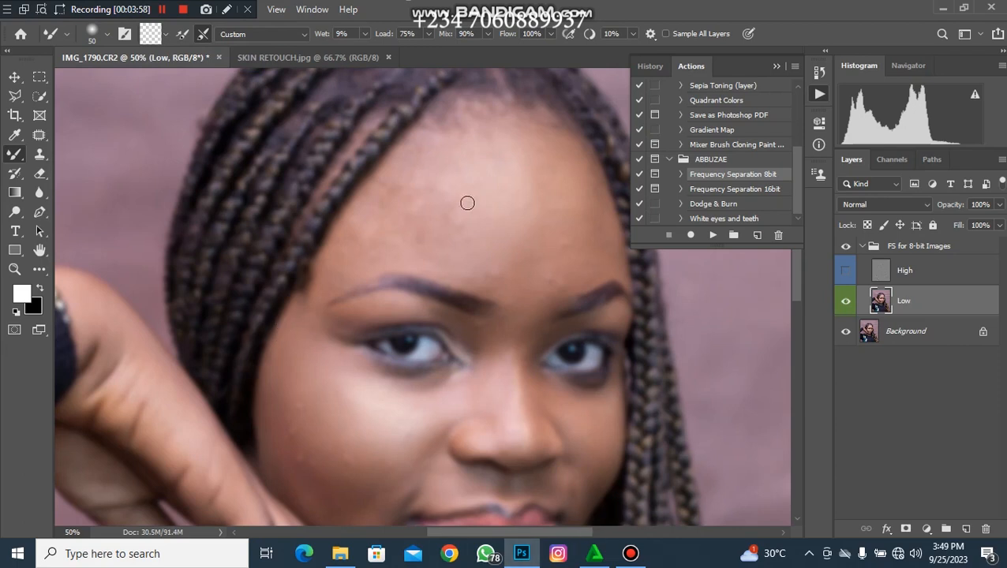
{"action": "left_click", "coordinate": [781, 63]}
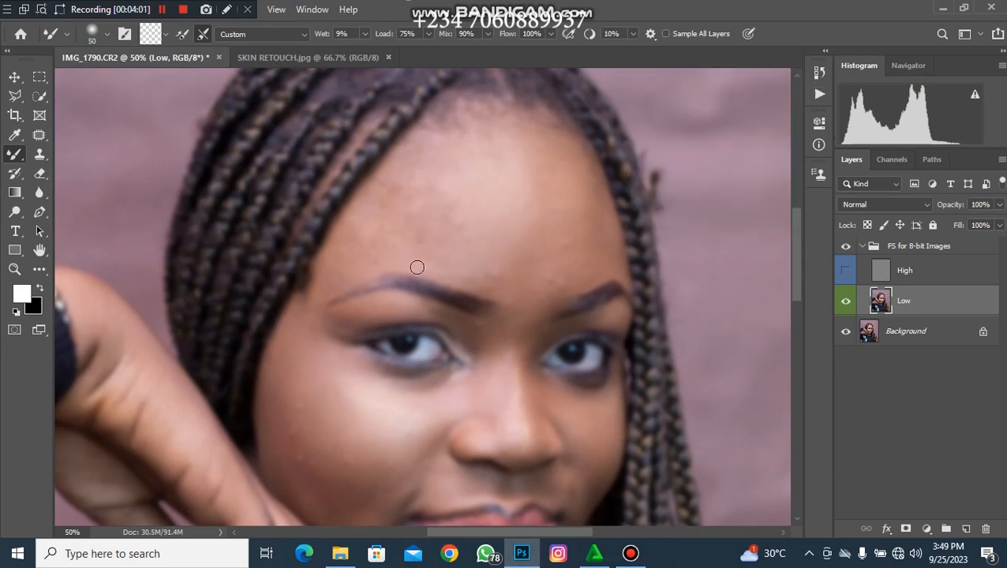
Step: Enlarge the Mixer Brush to 100 and blend the uneven forehead tones on the Low layer, checking with the High layer shown
{"action": "key", "text": "bracketright"}
{"action": "key", "text": "bracketright"}
{"action": "key", "text": "bracketright"}
{"action": "key", "text": "bracketright"}
{"action": "key", "text": "bracketright"}
{"action": "mouse_move", "coordinate": [477, 148]}
{"action": "left_mouse_down"}
{"action": "mouse_move", "coordinate": [456, 162]}
{"action": "mouse_move", "coordinate": [463, 144]}
{"action": "mouse_move", "coordinate": [457, 153]}
{"action": "mouse_move", "coordinate": [476, 153]}
{"action": "mouse_move", "coordinate": [417, 203]}
{"action": "left_mouse_up"}
{"action": "mouse_move", "coordinate": [434, 218]}
{"action": "left_mouse_down"}
{"action": "mouse_move", "coordinate": [462, 199]}
{"action": "mouse_move", "coordinate": [450, 187]}
{"action": "left_mouse_up"}
{"action": "mouse_move", "coordinate": [418, 231]}
{"action": "left_mouse_down"}
{"action": "mouse_move", "coordinate": [497, 202]}
{"action": "mouse_move", "coordinate": [425, 167]}
{"action": "left_mouse_up"}
{"action": "mouse_move", "coordinate": [436, 228]}
{"action": "left_mouse_down"}
{"action": "mouse_move", "coordinate": [473, 184]}
{"action": "mouse_move", "coordinate": [427, 185]}
{"action": "mouse_move", "coordinate": [420, 230]}
{"action": "mouse_move", "coordinate": [473, 201]}
{"action": "mouse_move", "coordinate": [449, 177]}
{"action": "mouse_move", "coordinate": [450, 206]}
{"action": "mouse_move", "coordinate": [465, 184]}
{"action": "mouse_move", "coordinate": [452, 172]}
{"action": "mouse_move", "coordinate": [465, 165]}
{"action": "mouse_move", "coordinate": [431, 184]}
{"action": "mouse_move", "coordinate": [438, 152]}
{"action": "mouse_move", "coordinate": [412, 162]}
{"action": "mouse_move", "coordinate": [428, 163]}
{"action": "mouse_move", "coordinate": [435, 192]}
{"action": "mouse_move", "coordinate": [432, 181]}
{"action": "mouse_move", "coordinate": [408, 188]}
{"action": "mouse_move", "coordinate": [413, 151]}
{"action": "mouse_move", "coordinate": [407, 163]}
{"action": "mouse_move", "coordinate": [414, 155]}
{"action": "mouse_move", "coordinate": [417, 195]}
{"action": "left_mouse_up"}
{"action": "mouse_move", "coordinate": [463, 137]}
{"action": "left_mouse_down"}
{"action": "mouse_move", "coordinate": [459, 169]}
{"action": "mouse_move", "coordinate": [458, 138]}
{"action": "mouse_move", "coordinate": [444, 186]}
{"action": "mouse_move", "coordinate": [441, 164]}
{"action": "mouse_move", "coordinate": [421, 197]}
{"action": "mouse_move", "coordinate": [424, 140]}
{"action": "mouse_move", "coordinate": [403, 177]}
{"action": "mouse_move", "coordinate": [406, 155]}
{"action": "mouse_move", "coordinate": [388, 211]}
{"action": "mouse_move", "coordinate": [430, 174]}
{"action": "left_mouse_up"}
{"action": "left_click_drag", "start_coordinate": [523, 227], "coordinate": [499, 243]}
{"action": "left_click", "coordinate": [846, 271]}
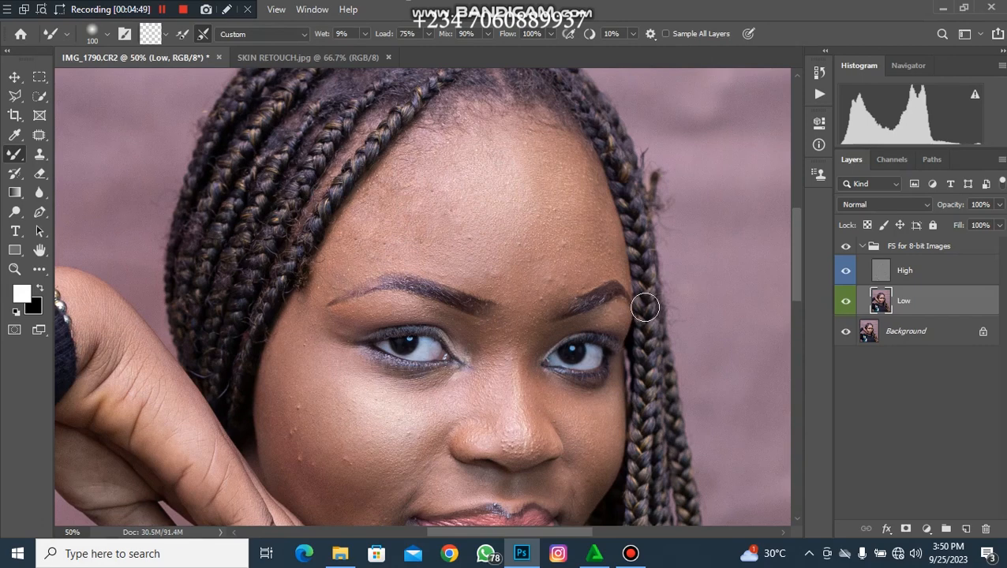
Step: Smooth the forehead tones further on the Low layer with High hidden, restore High, and compare against the original skin
{"action": "left_click", "coordinate": [846, 271]}
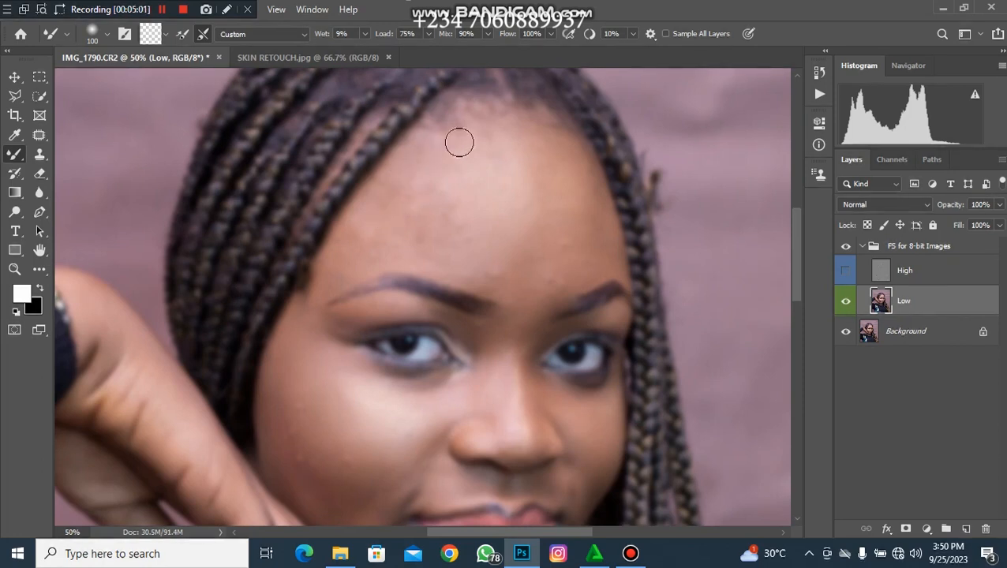
{"action": "left_click_drag", "start_coordinate": [430, 208], "coordinate": [443, 195]}
{"action": "left_click_drag", "start_coordinate": [397, 239], "coordinate": [423, 197]}
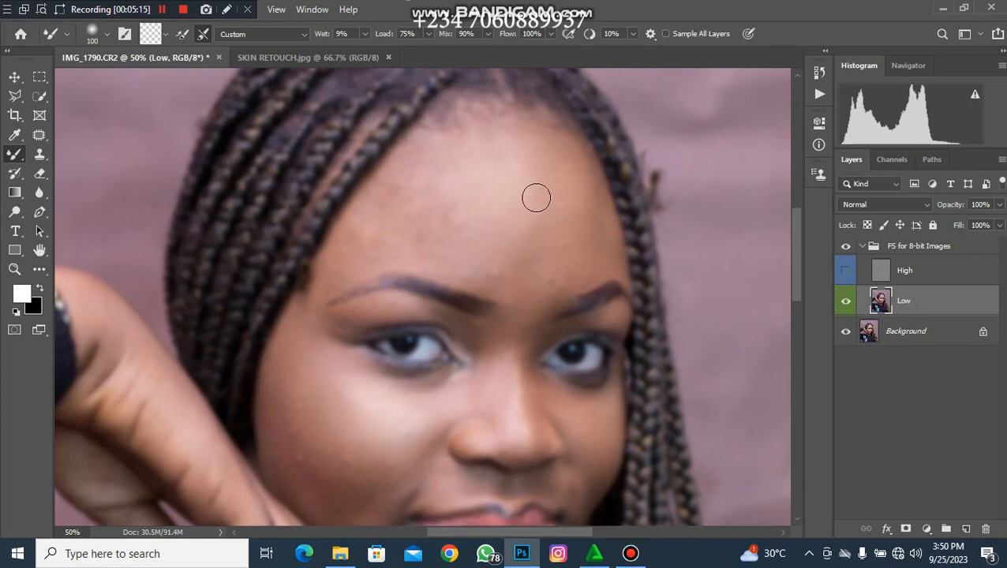
{"action": "mouse_move", "coordinate": [510, 180]}
{"action": "left_mouse_down"}
{"action": "mouse_move", "coordinate": [444, 219]}
{"action": "mouse_move", "coordinate": [455, 204]}
{"action": "mouse_move", "coordinate": [443, 199]}
{"action": "mouse_move", "coordinate": [414, 219]}
{"action": "mouse_move", "coordinate": [415, 191]}
{"action": "mouse_move", "coordinate": [361, 229]}
{"action": "left_mouse_up"}
{"action": "mouse_move", "coordinate": [400, 266]}
{"action": "left_mouse_down"}
{"action": "mouse_move", "coordinate": [395, 260]}
{"action": "mouse_move", "coordinate": [409, 259]}
{"action": "left_mouse_up"}
{"action": "left_click", "coordinate": [848, 271]}
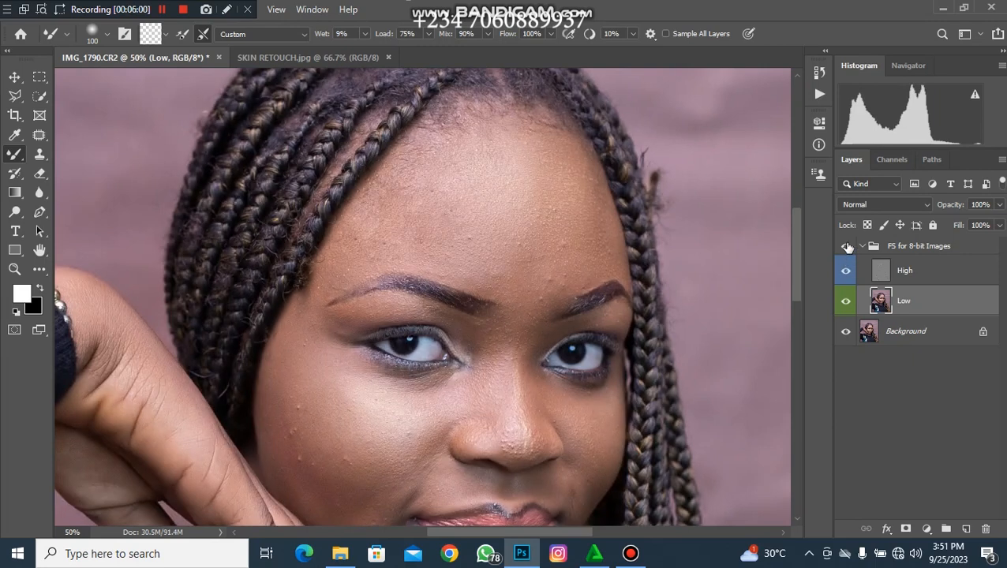
{"action": "key", "text": "ctrl+plus"}
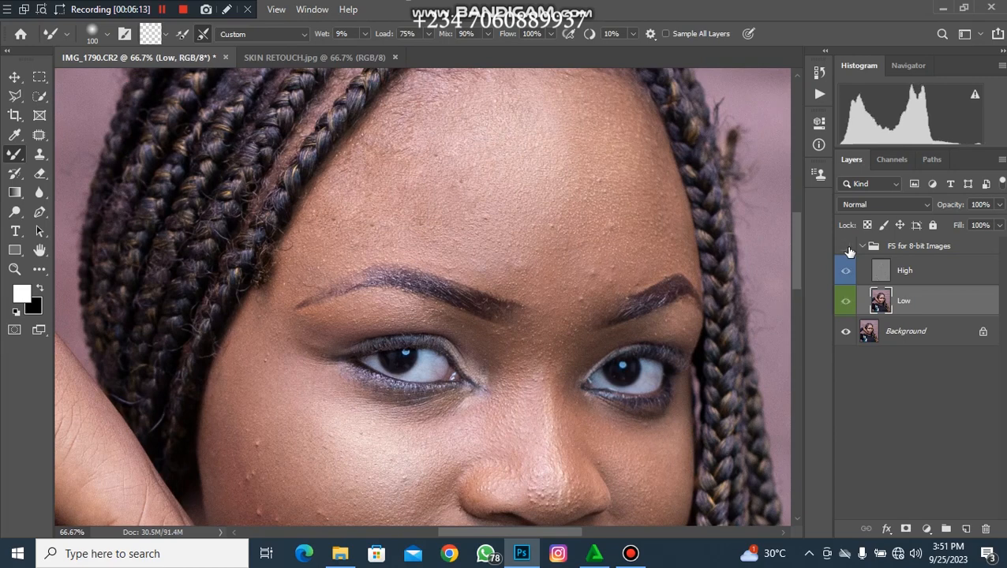
Step: Refine the forehead tones on the Low layer with the Mixer Brush, comparing with the FS for 8-bit Images group hidden and shown
{"action": "left_click", "coordinate": [848, 248]}
{"action": "left_click", "coordinate": [847, 271]}
{"action": "scroll", "coordinate": [454, 142], "scroll_direction": "up", "scroll_amount": 2}
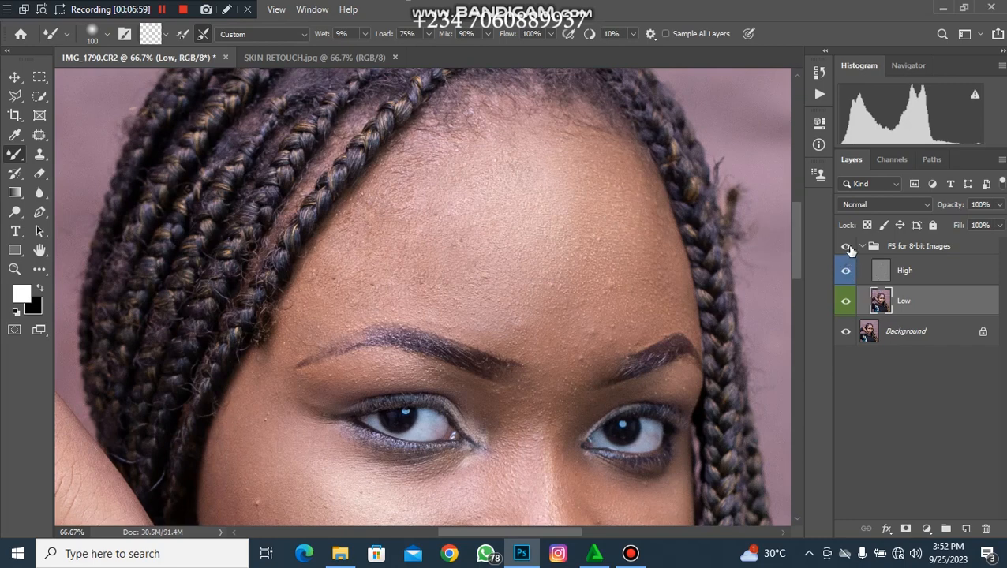
{"action": "left_click", "coordinate": [848, 247]}
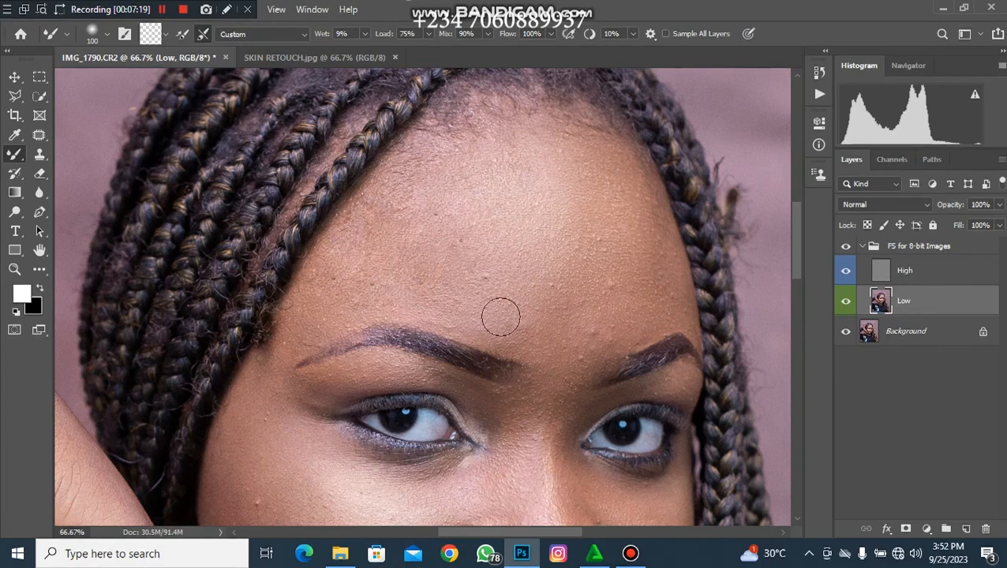
{"action": "left_click", "coordinate": [846, 248]}
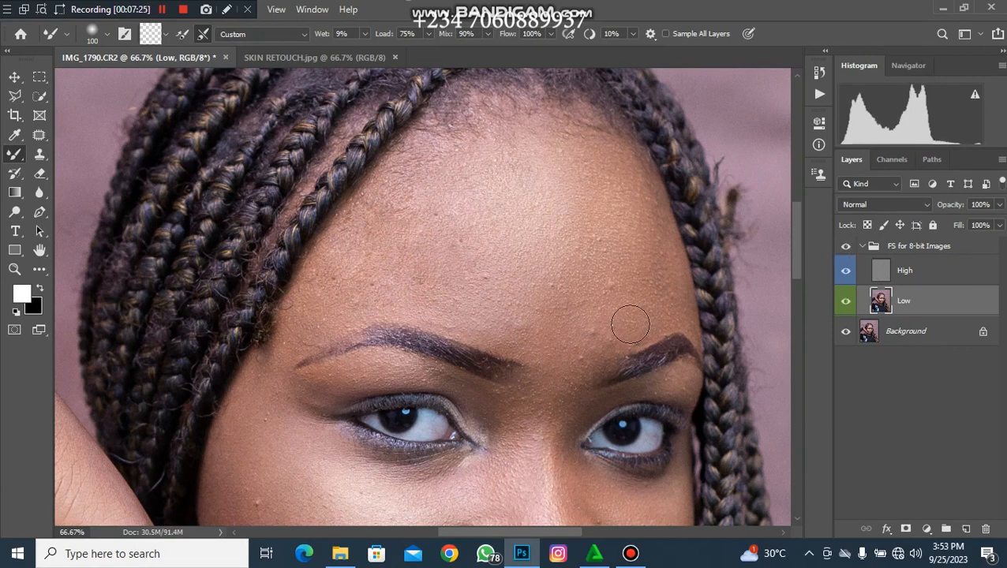
Step: Reduce the Mixer Brush to 80 and blend the uneven cheek and under-eye tones on the Low layer
{"action": "left_click_drag", "start_coordinate": [607, 332], "coordinate": [621, 135]}
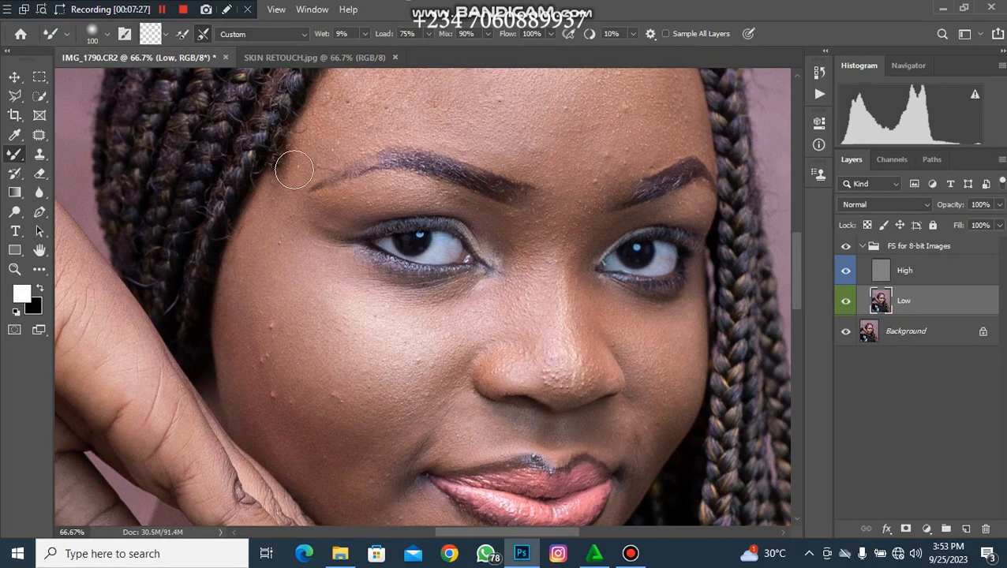
{"action": "key", "text": "bracketleft"}
{"action": "scroll", "coordinate": [356, 363], "scroll_direction": "down", "scroll_amount": 3}
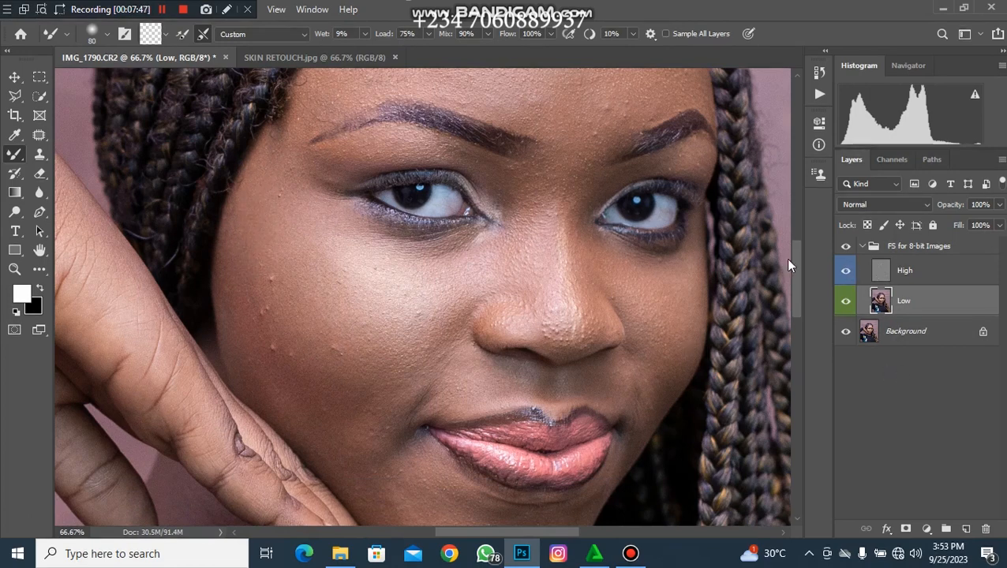
{"action": "scroll", "coordinate": [478, 261], "scroll_direction": "up", "scroll_amount": 3}
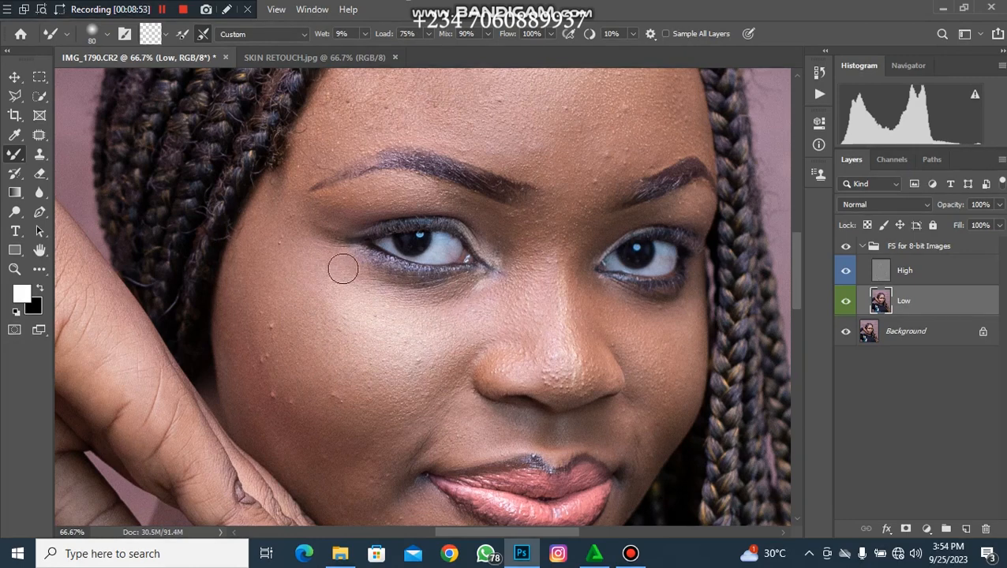
Step: Reduce the Mixer Brush to 50 and smooth the tones in the small areas around the nose on the Low layer
{"action": "key", "text": "bracketleft"}
{"action": "key", "text": "bracketleft"}
{"action": "key", "text": "bracketleft"}
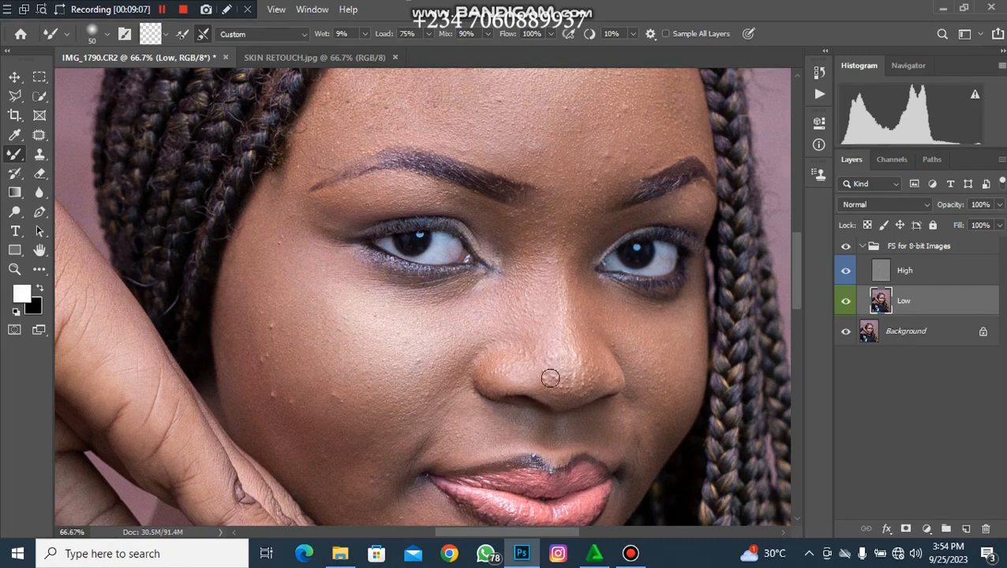
{"action": "scroll", "coordinate": [421, 335], "scroll_direction": "down", "scroll_amount": 3}
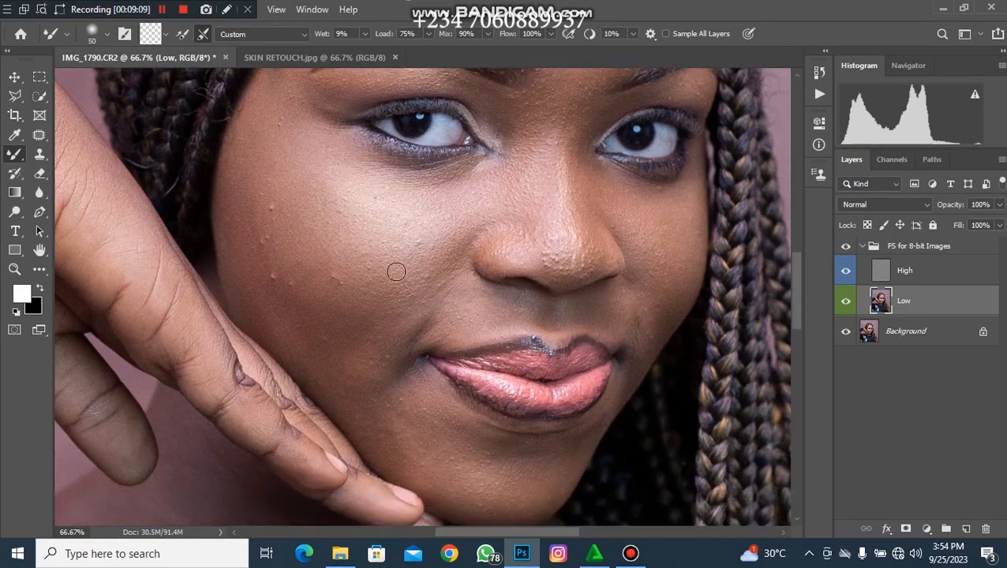
Step: Enlarge the Mixer Brush to 70, blend the remaining tone transitions on the cheeks, and review the whole face
{"action": "key", "text": "bracketright"}
{"action": "key", "text": "bracketright"}
{"action": "scroll", "coordinate": [447, 308], "scroll_direction": "up", "scroll_amount": 3}
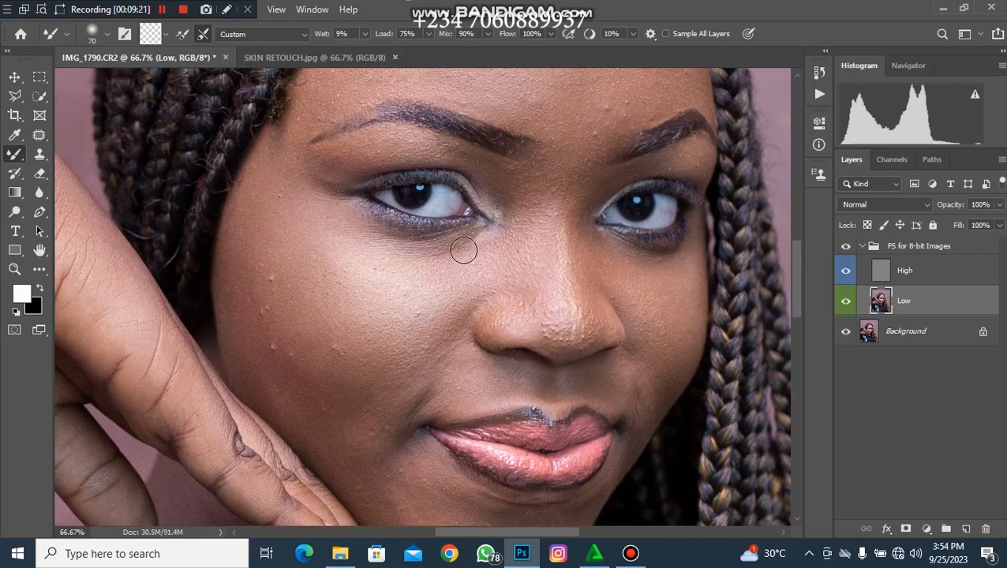
{"action": "scroll", "coordinate": [464, 251], "scroll_direction": "down", "scroll_amount": 2}
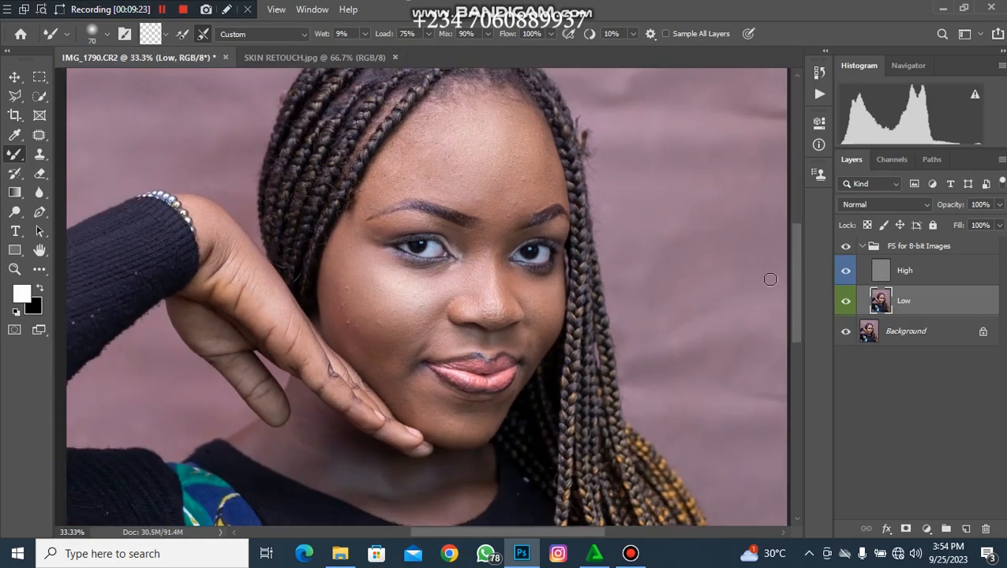
{"action": "scroll", "coordinate": [769, 279], "scroll_direction": "up", "scroll_amount": 2}
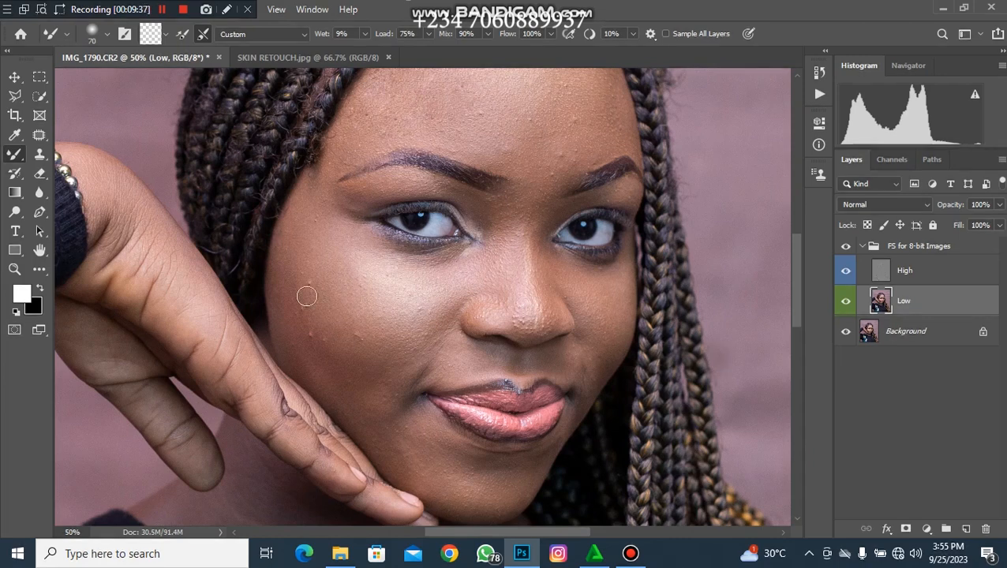
{"action": "key", "text": "ctrl+minus"}
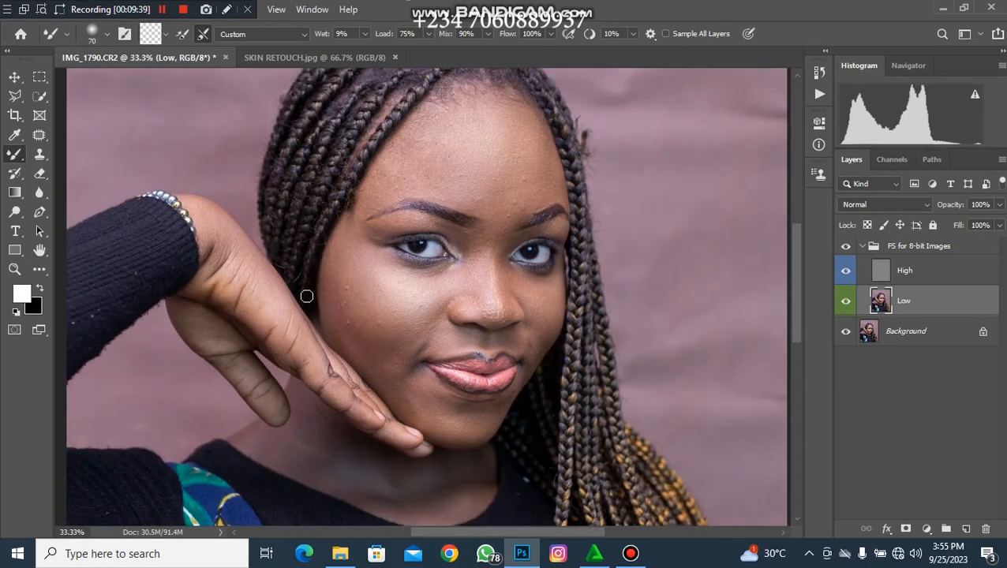
{"action": "key", "text": "ctrl+plus"}
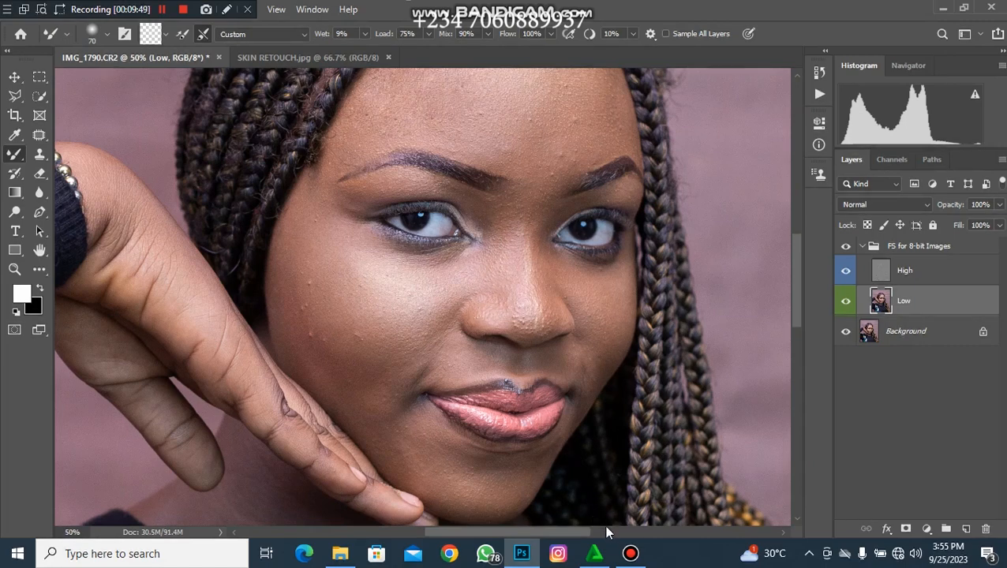
{"action": "mouse_move", "coordinate": [626, 559]}
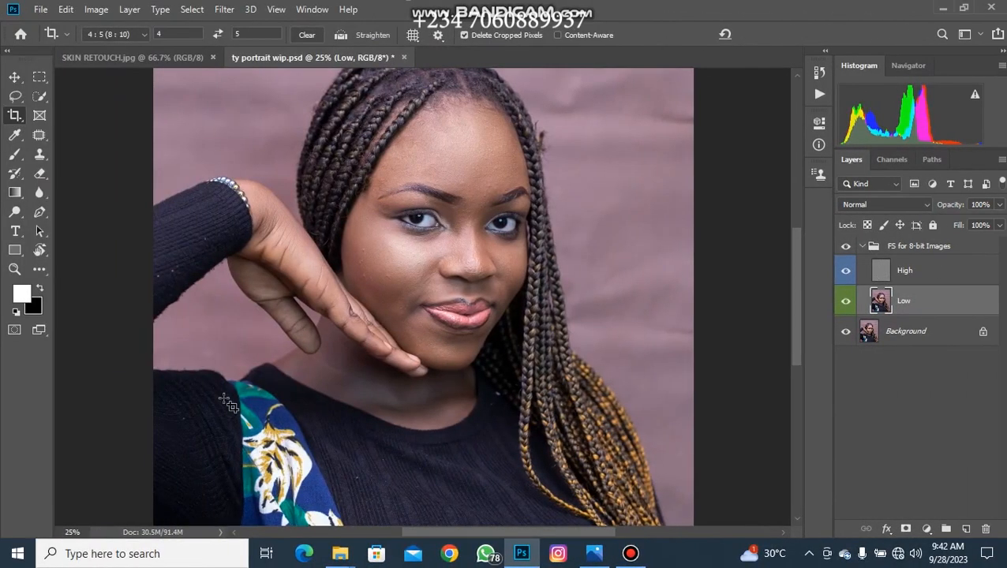
Step: Compare the face in ty portrait wip.psd with the FS for 8-bit Images group hidden and shown
{"action": "left_click_drag", "start_coordinate": [401, 273], "coordinate": [454, 319]}
{"action": "key", "text": "ctrl+plus"}
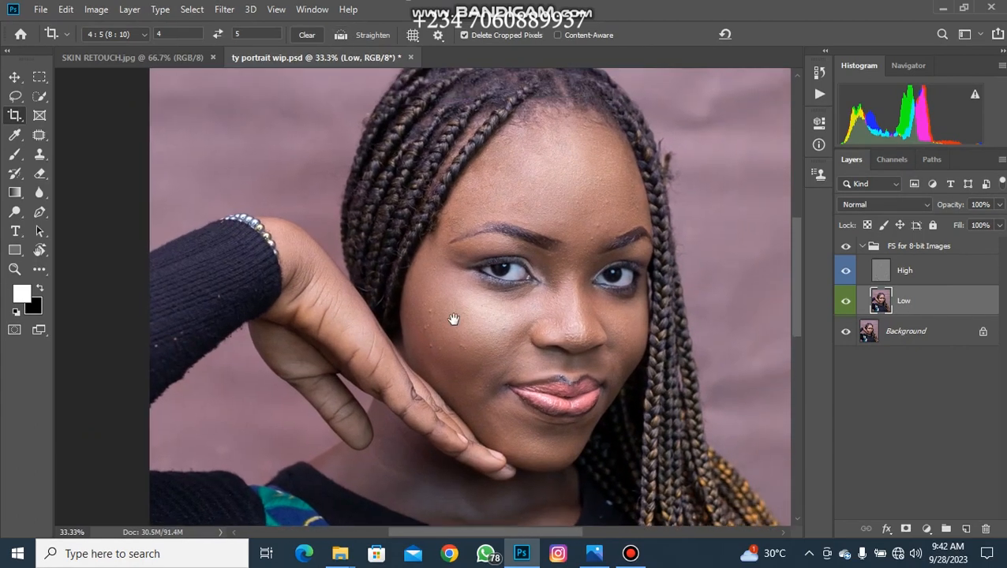
{"action": "left_click", "coordinate": [846, 248]}
{"action": "left_click_drag", "start_coordinate": [569, 321], "coordinate": [351, 394]}
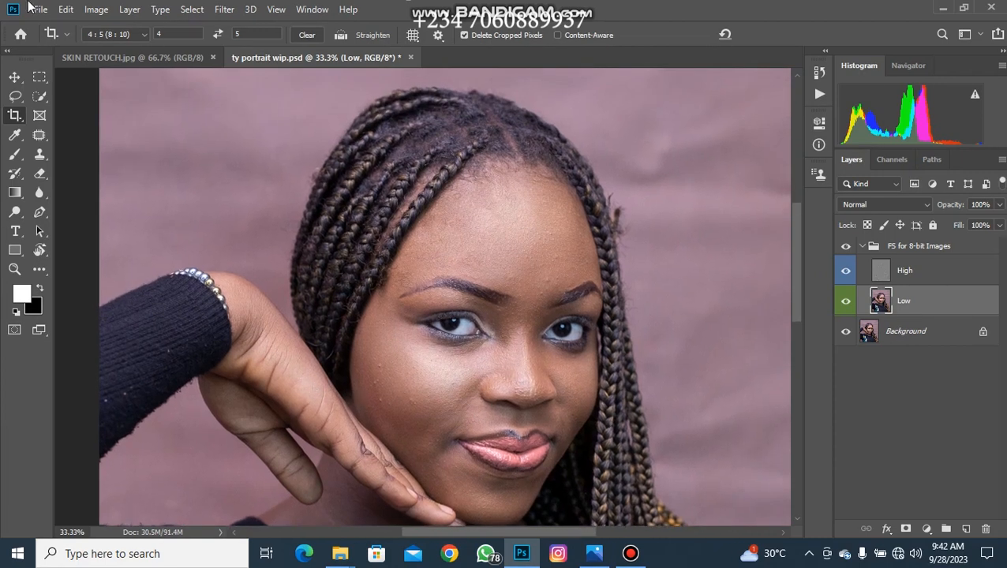
Step: Outline the forehead above the eyebrows with the Lasso Tool at a 22 px feather on the Low layer
{"action": "left_click", "coordinate": [23, 115]}
{"action": "left_click", "coordinate": [15, 96]}
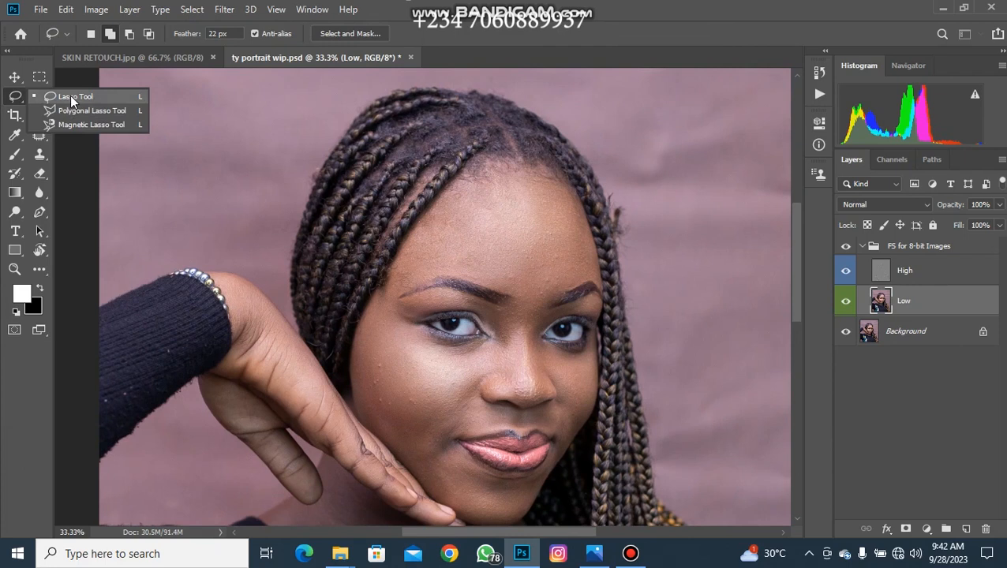
{"action": "left_click", "coordinate": [71, 95]}
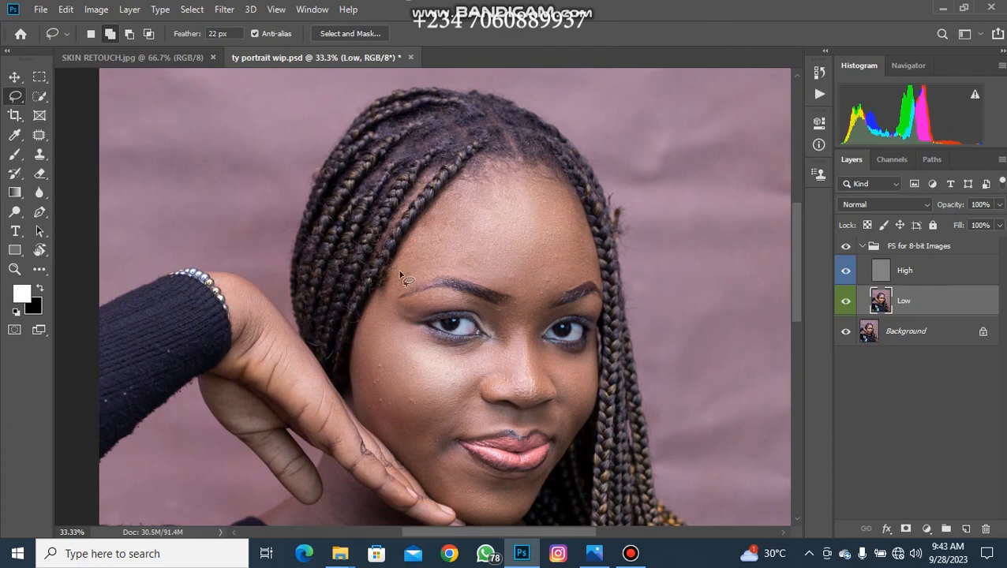
{"action": "mouse_move", "coordinate": [424, 229]}
{"action": "left_mouse_down"}
{"action": "mouse_move", "coordinate": [458, 199]}
{"action": "mouse_move", "coordinate": [506, 187]}
{"action": "left_mouse_up"}
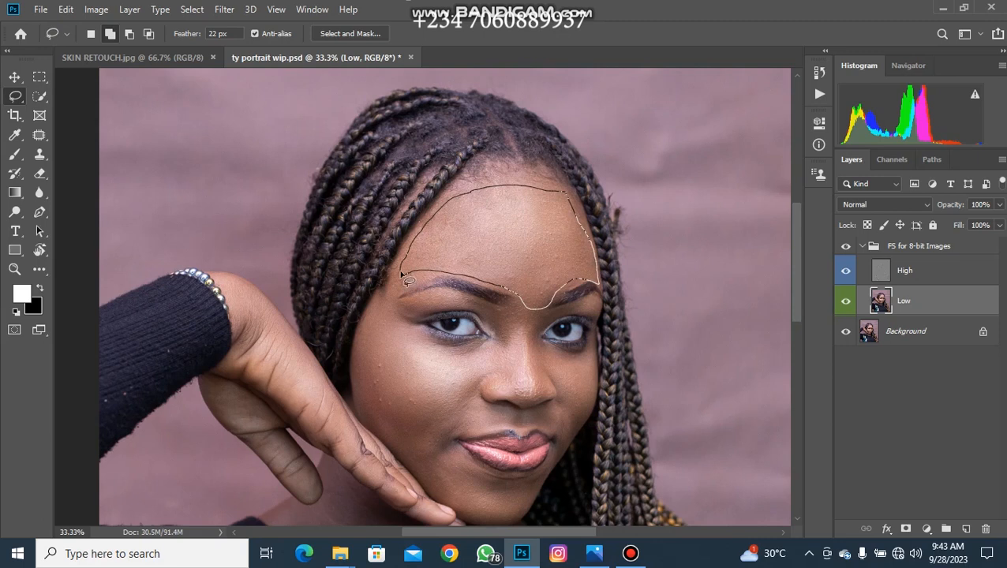
{"action": "left_click_drag", "start_coordinate": [408, 282], "coordinate": [404, 275]}
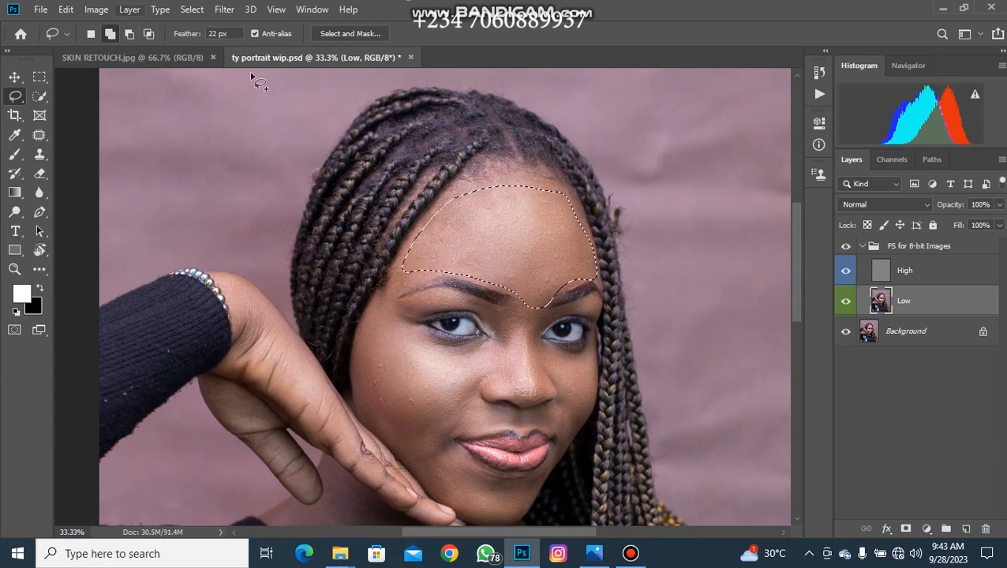
Step: Apply a Gaussian Blur with a radius of 20.8 pixels to the selected forehead on the Low layer and deselect it
{"action": "left_click", "coordinate": [224, 9]}
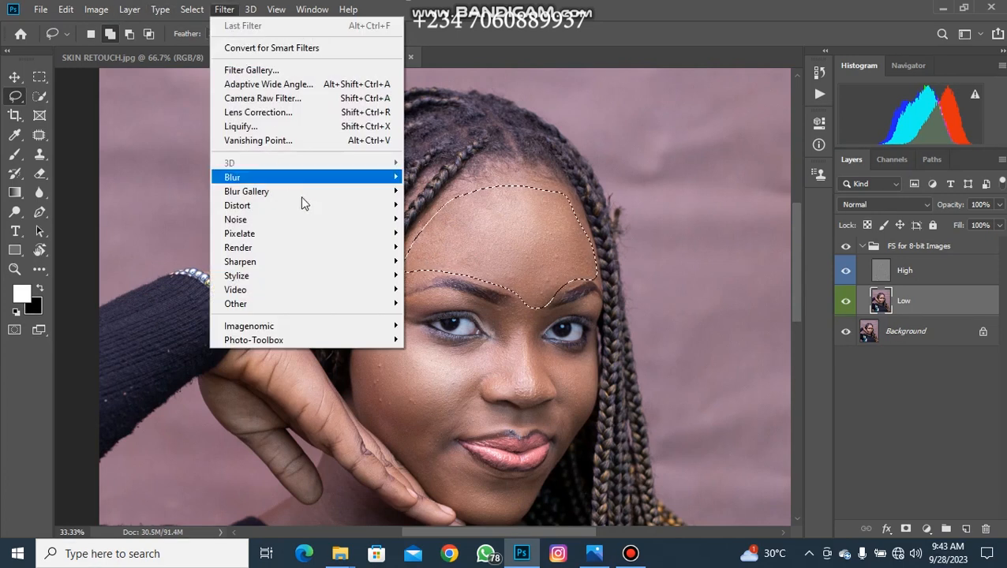
{"action": "mouse_move", "coordinate": [309, 177]}
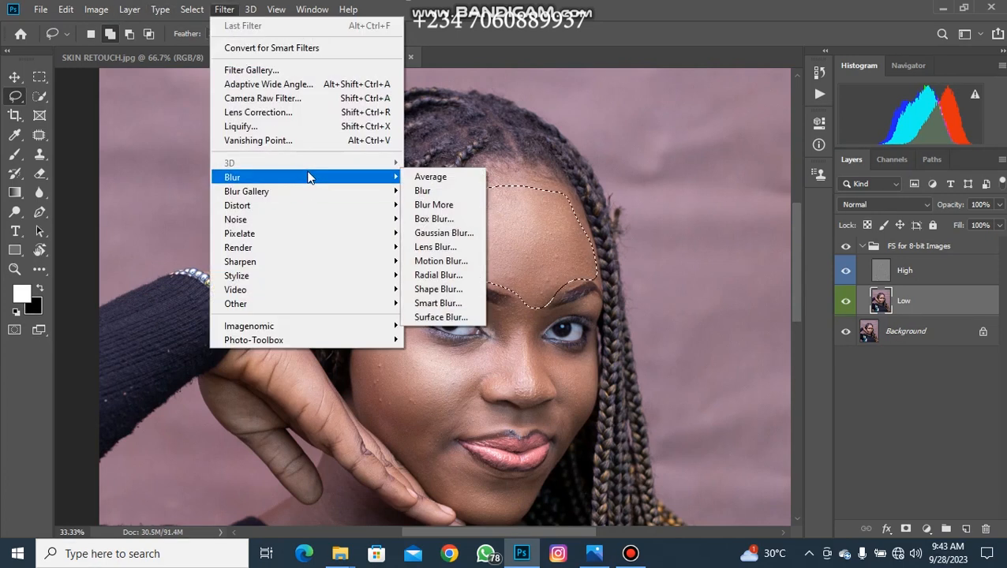
{"action": "left_click", "coordinate": [442, 233]}
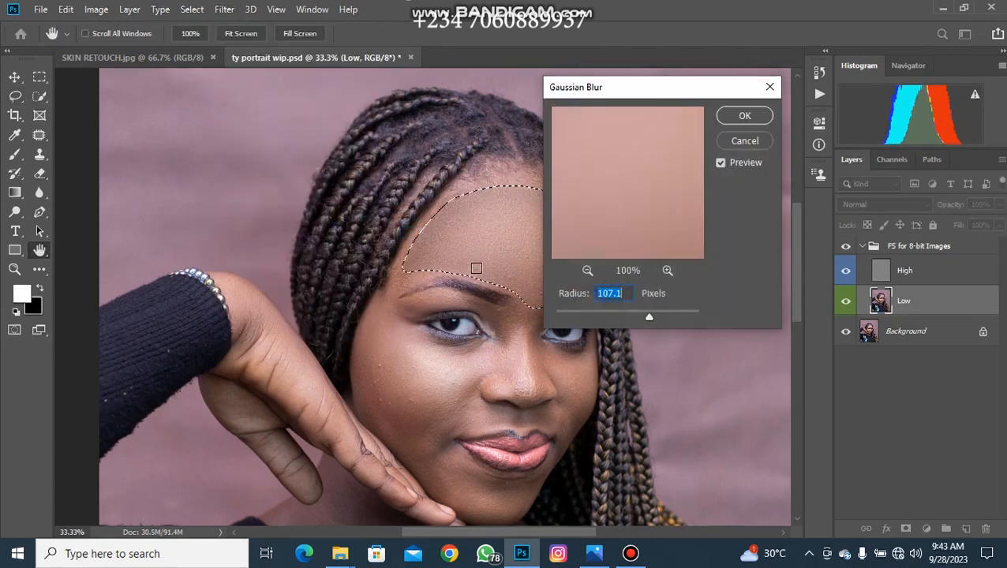
{"action": "left_click_drag", "start_coordinate": [648, 315], "coordinate": [645, 314]}
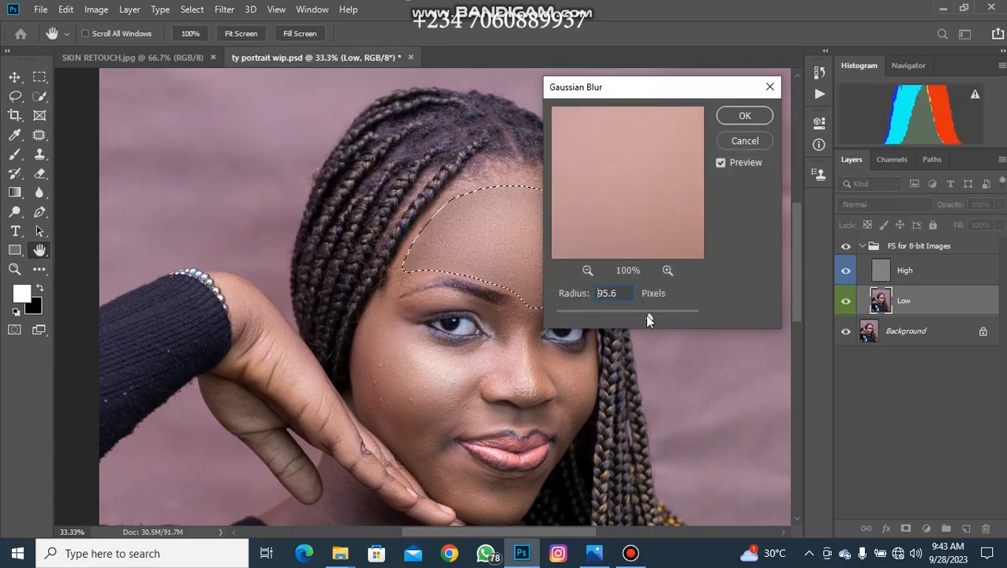
{"action": "left_click_drag", "start_coordinate": [571, 316], "coordinate": [598, 317]}
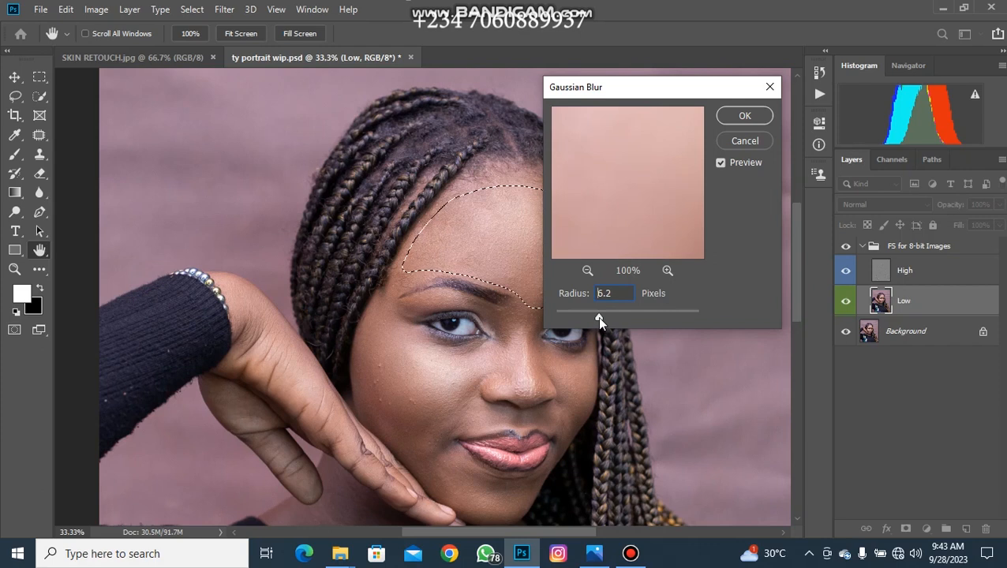
{"action": "left_click_drag", "start_coordinate": [599, 318], "coordinate": [599, 317]}
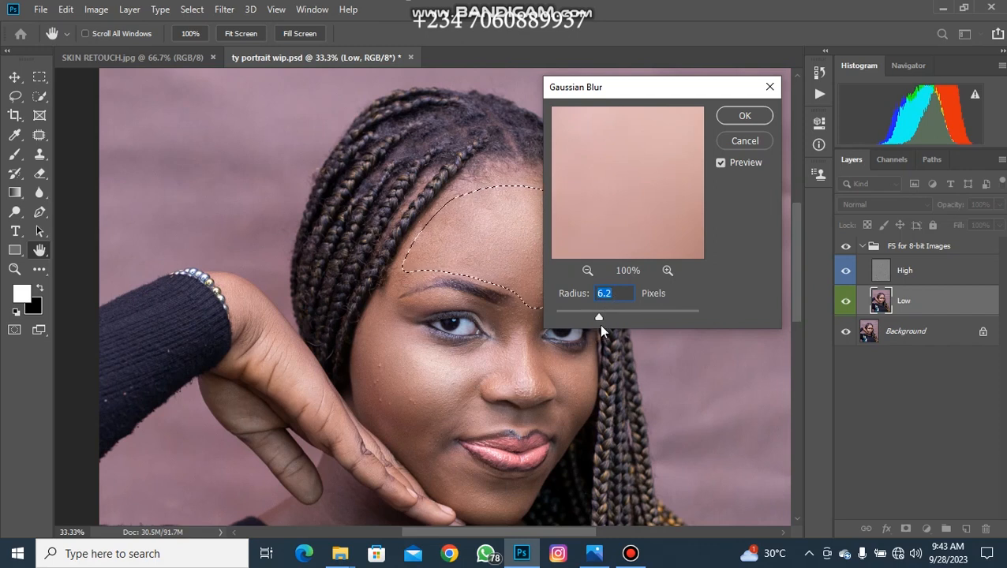
{"action": "left_click_drag", "start_coordinate": [608, 318], "coordinate": [618, 320]}
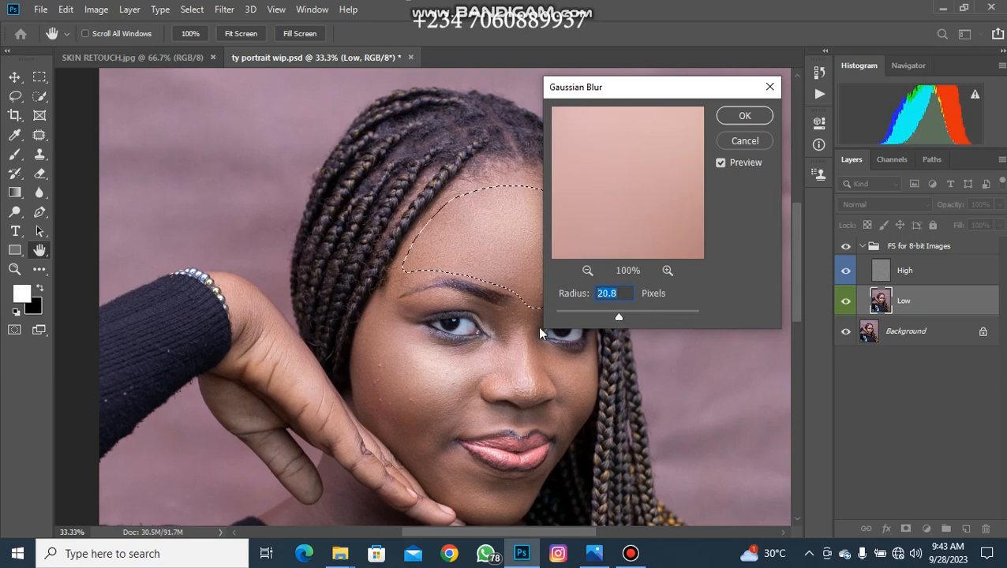
{"action": "left_click", "coordinate": [743, 117]}
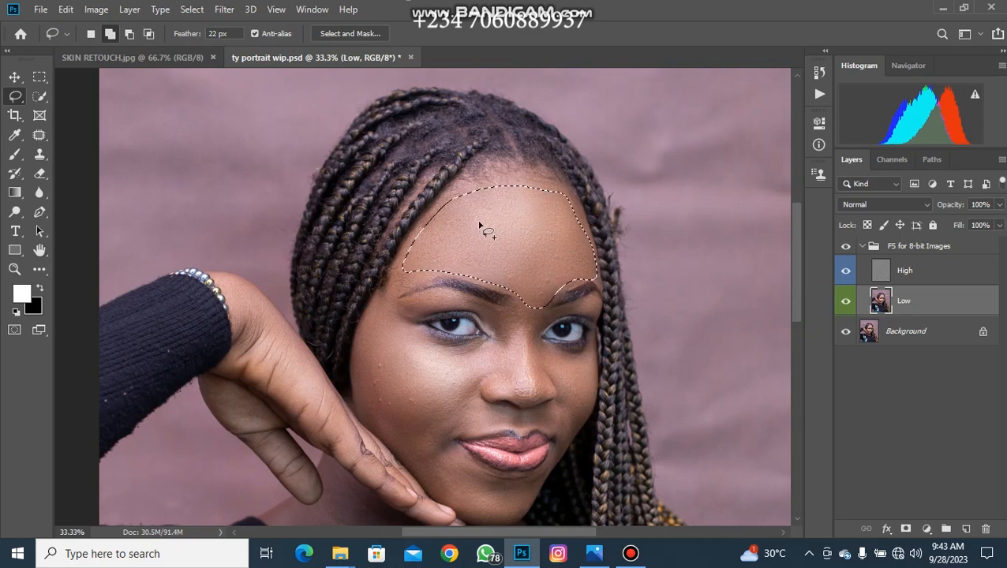
{"action": "key", "text": "ctrl+d"}
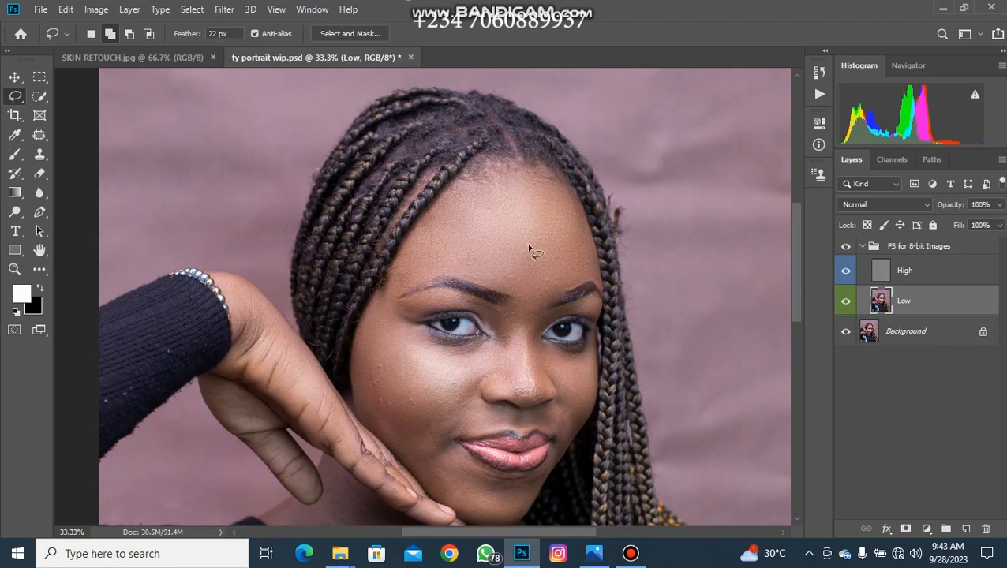
Step: Lasso the cheek beside the raised hand and apply the Gaussian Blur to that selection on the Low layer
{"action": "left_click_drag", "start_coordinate": [547, 305], "coordinate": [552, 198]}
{"action": "left_click_drag", "start_coordinate": [546, 254], "coordinate": [483, 227]}
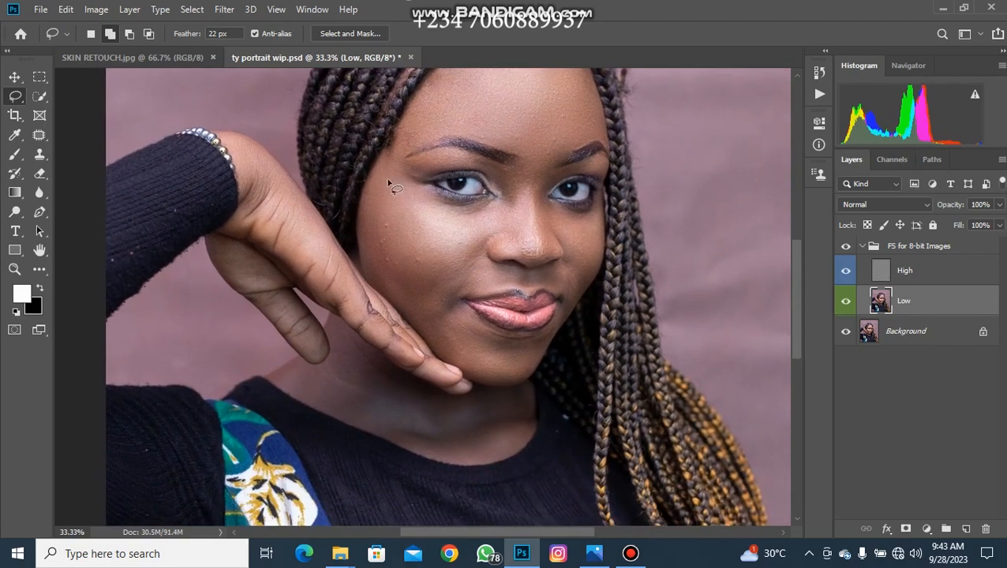
{"action": "mouse_move", "coordinate": [376, 169]}
{"action": "left_mouse_down"}
{"action": "mouse_move", "coordinate": [362, 222]}
{"action": "mouse_move", "coordinate": [373, 278]}
{"action": "mouse_move", "coordinate": [433, 349]}
{"action": "mouse_move", "coordinate": [457, 322]}
{"action": "left_mouse_up"}
{"action": "mouse_move", "coordinate": [467, 286]}
{"action": "left_mouse_down"}
{"action": "mouse_move", "coordinate": [501, 221]}
{"action": "mouse_move", "coordinate": [497, 203]}
{"action": "mouse_move", "coordinate": [423, 199]}
{"action": "mouse_move", "coordinate": [395, 167]}
{"action": "left_mouse_up"}
{"action": "right_click", "coordinate": [399, 207]}
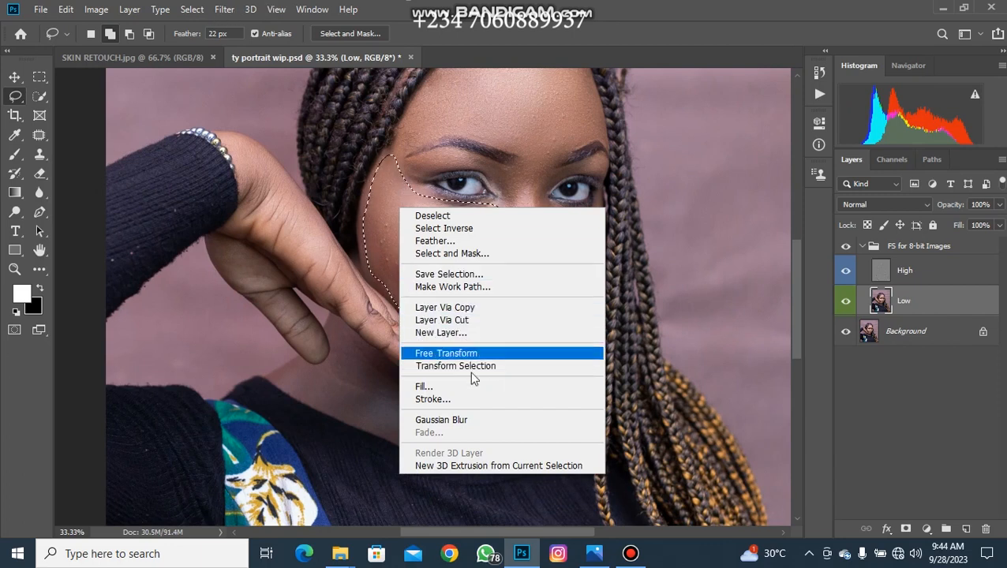
{"action": "left_click", "coordinate": [440, 421]}
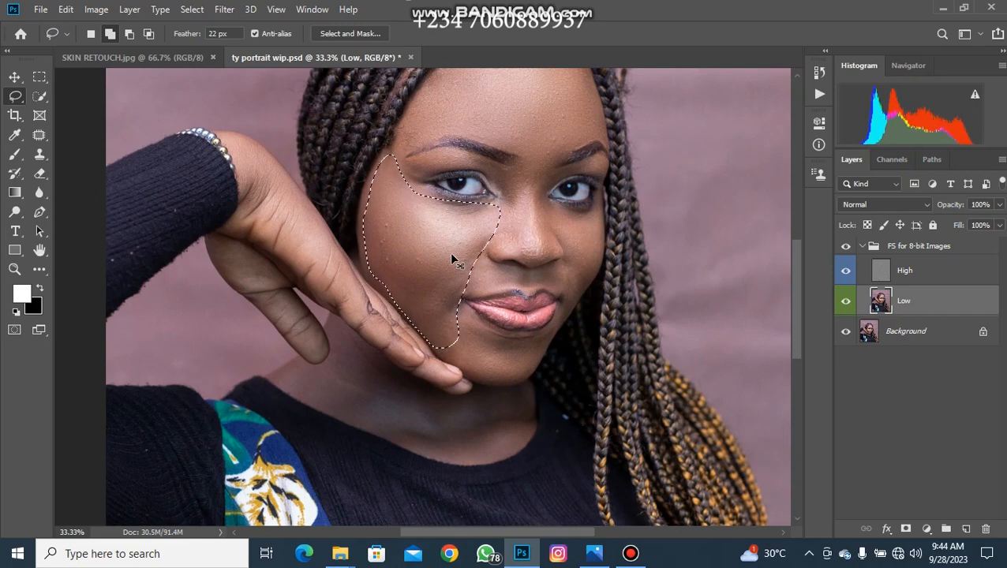
{"action": "left_click", "coordinate": [527, 253]}
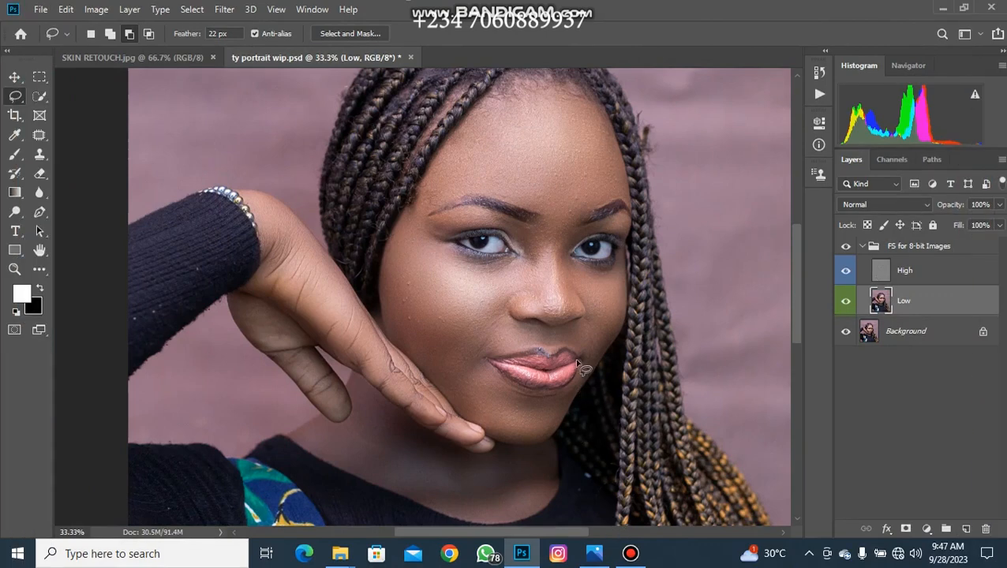
Step: Compare the blurred skin with the original by toggling the FS for 8-bit Images group and inspect the face up close
{"action": "mouse_move", "coordinate": [540, 371]}
{"action": "left_mouse_down"}
{"action": "mouse_move", "coordinate": [539, 409]}
{"action": "mouse_move", "coordinate": [558, 346]}
{"action": "left_mouse_up"}
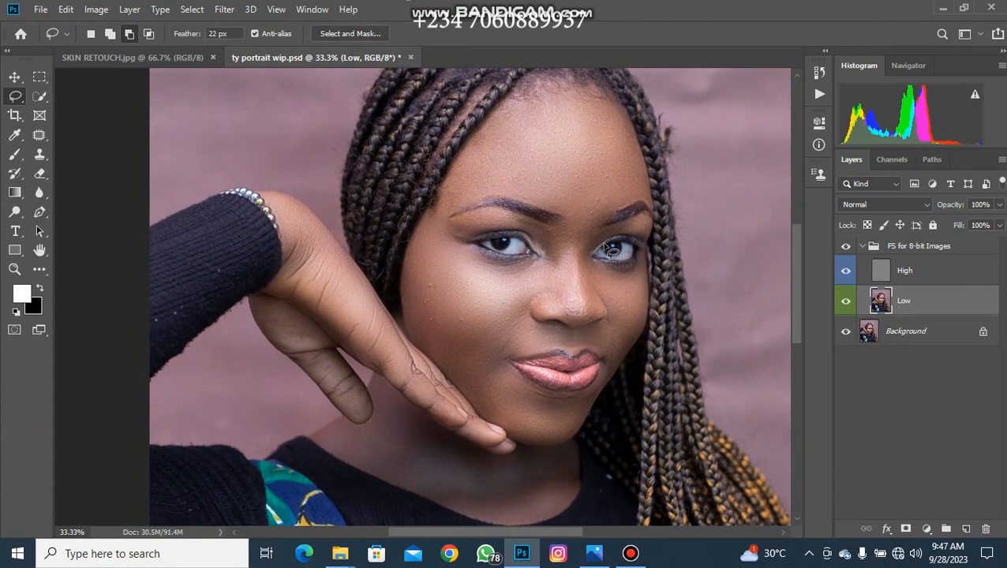
{"action": "left_click", "coordinate": [845, 248]}
{"action": "key", "text": "ctrl+plus"}
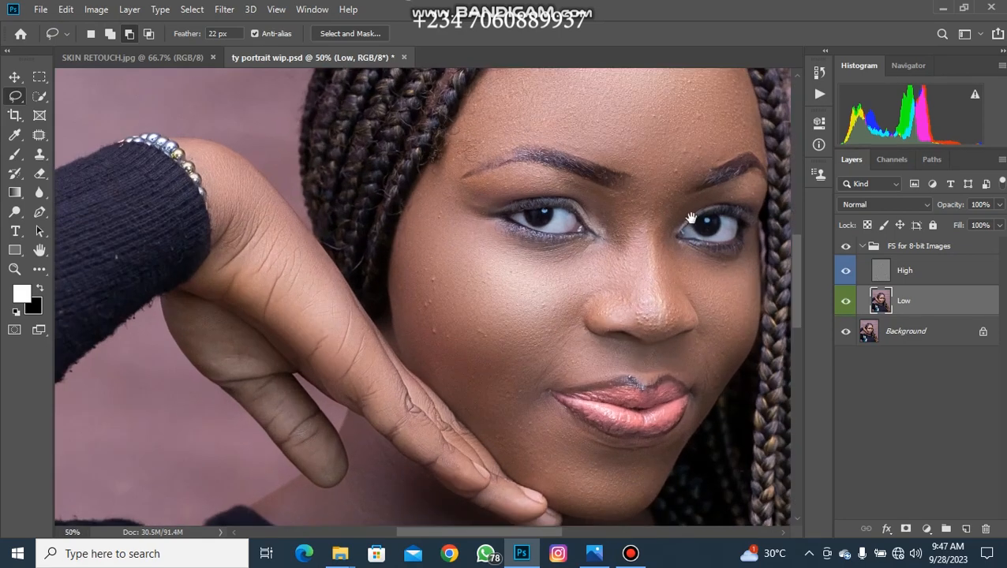
Step: Clone clean skin texture over the bumps on the cheek beside the hand on the High layer, using the Clone Stamp at size 45
{"action": "left_click_drag", "start_coordinate": [593, 219], "coordinate": [548, 265]}
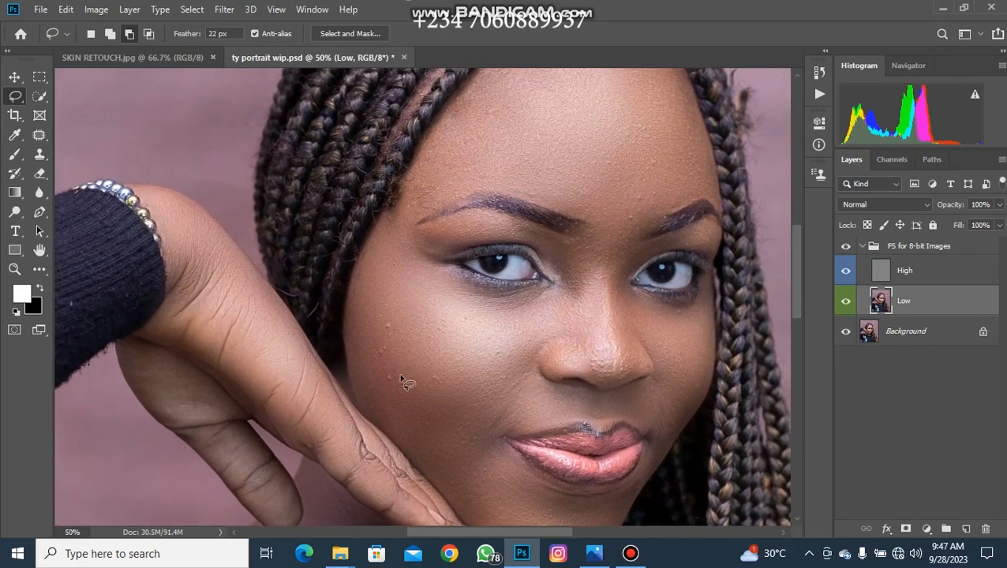
{"action": "left_click_drag", "start_coordinate": [427, 364], "coordinate": [411, 289]}
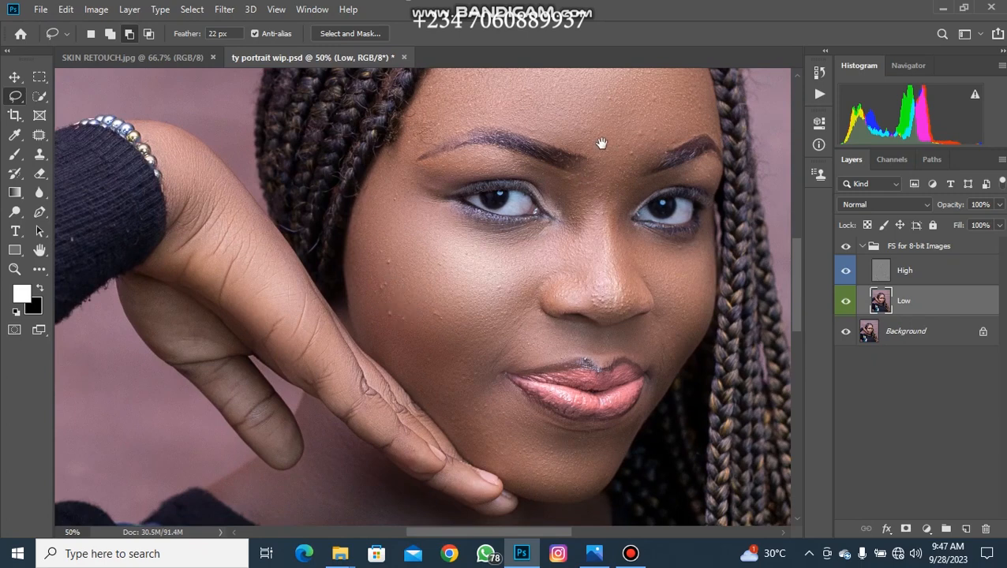
{"action": "left_click_drag", "start_coordinate": [602, 149], "coordinate": [511, 226]}
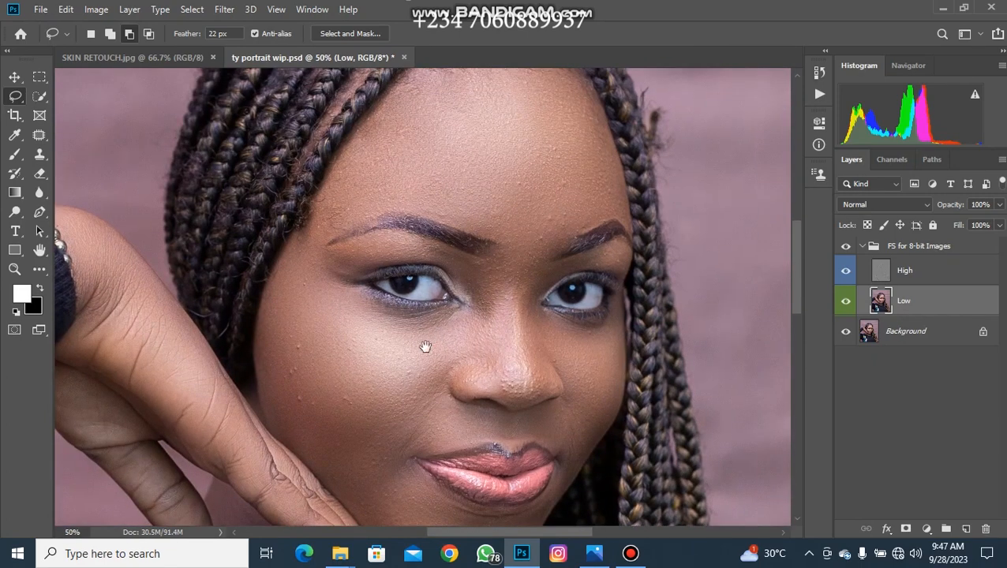
{"action": "left_click_drag", "start_coordinate": [418, 302], "coordinate": [457, 229]}
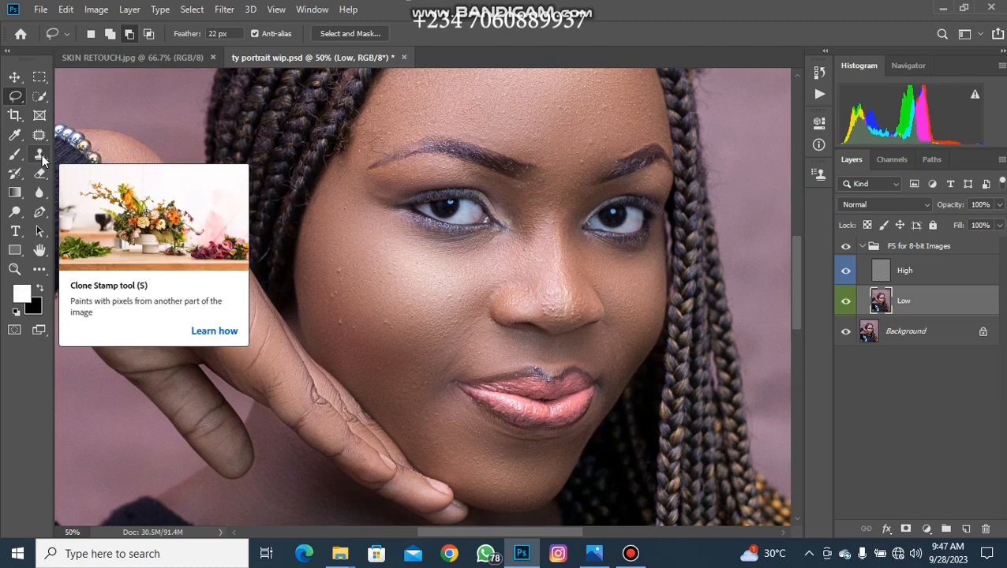
{"action": "left_click", "coordinate": [39, 156]}
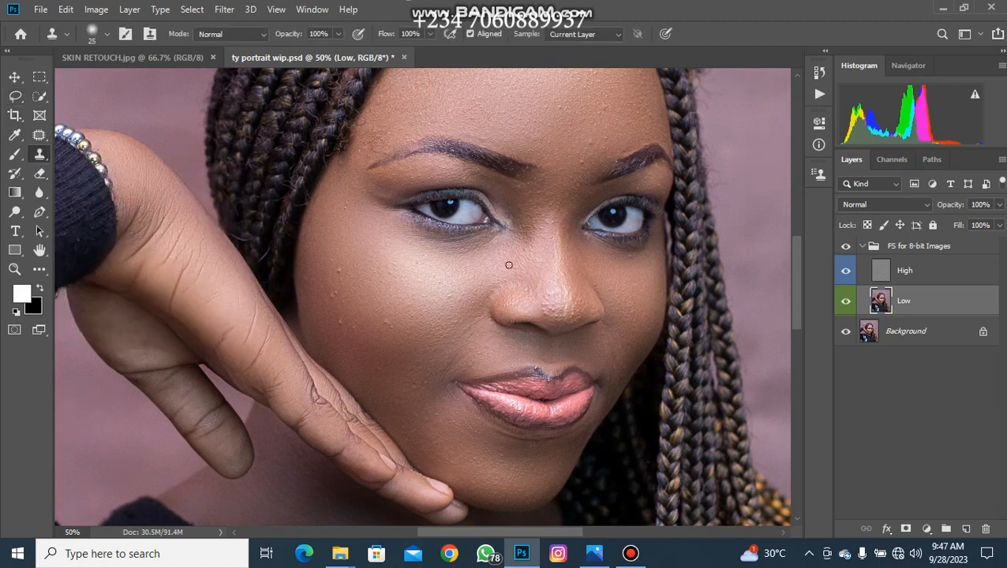
{"action": "left_click", "coordinate": [919, 273]}
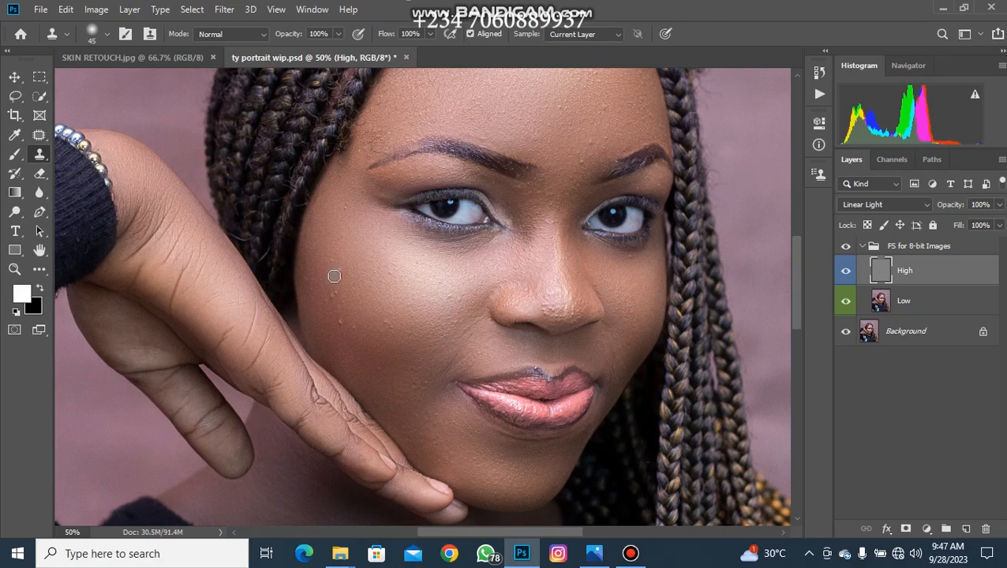
{"action": "left_click", "coordinate": [353, 289], "text": "alt"}
{"action": "left_click", "coordinate": [363, 308], "text": "alt"}
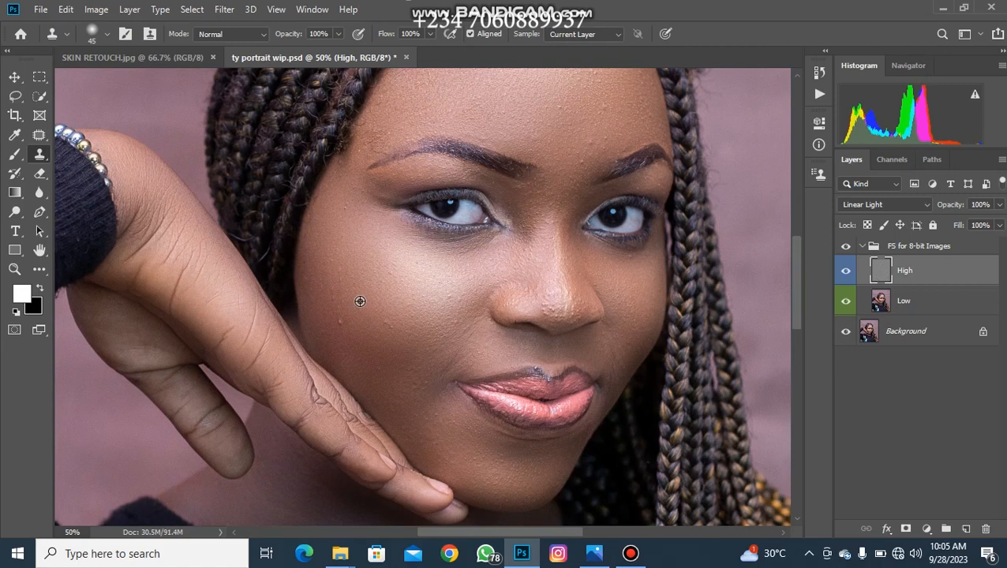
{"action": "left_click", "coordinate": [360, 302], "text": "alt"}
{"action": "left_click_drag", "start_coordinate": [341, 319], "coordinate": [335, 326]}
{"action": "left_click_drag", "start_coordinate": [382, 315], "coordinate": [384, 323]}
{"action": "left_click", "coordinate": [378, 367]}
Step: Clone away the bumps between the eyebrows and on the lower forehead on the High layer
{"action": "scroll", "coordinate": [462, 273], "scroll_direction": "up", "scroll_amount": 3}
{"action": "scroll", "coordinate": [462, 273], "scroll_direction": "right", "scroll_amount": 2}
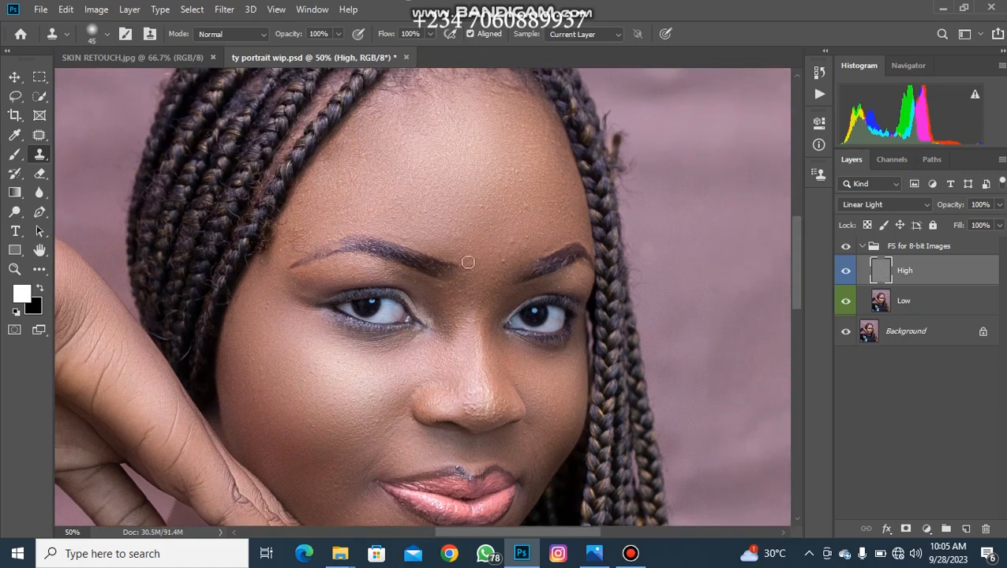
{"action": "left_click", "coordinate": [530, 199]}
{"action": "left_click", "coordinate": [513, 229], "text": "alt"}
{"action": "left_click", "coordinate": [516, 244]}
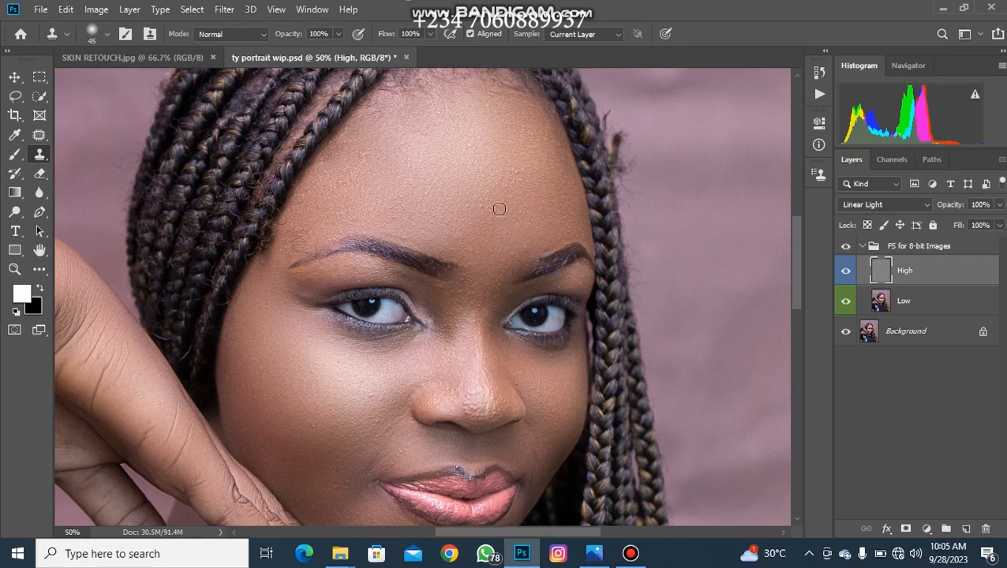
Step: Resample nearby skin repeatedly and clone out the remaining bumps in the middle of the forehead on the High layer
{"action": "left_click", "coordinate": [512, 182], "text": "alt"}
{"action": "left_click", "coordinate": [515, 172]}
{"action": "left_click", "coordinate": [524, 189], "text": "alt"}
{"action": "left_click", "coordinate": [506, 173]}
{"action": "left_click", "coordinate": [498, 181], "text": "alt"}
{"action": "left_click", "coordinate": [507, 186]}
{"action": "left_click", "coordinate": [502, 227], "text": "alt"}
{"action": "left_click", "coordinate": [483, 159]}
{"action": "left_click", "coordinate": [498, 157], "text": "alt"}
{"action": "left_click", "coordinate": [493, 172]}
{"action": "left_click", "coordinate": [507, 168]}
{"action": "left_click", "coordinate": [514, 188]}
{"action": "left_click", "coordinate": [505, 190]}
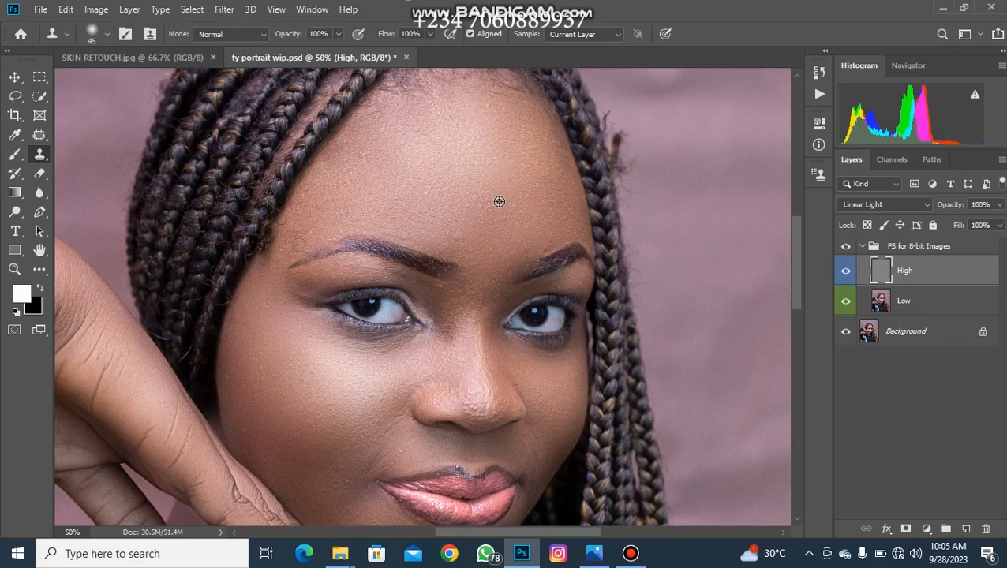
Step: Inspect the cleaned face and neck, and compare with the original by toggling the FS for 8-bit Images group's visibility
{"action": "left_click_drag", "start_coordinate": [488, 236], "coordinate": [483, 180]}
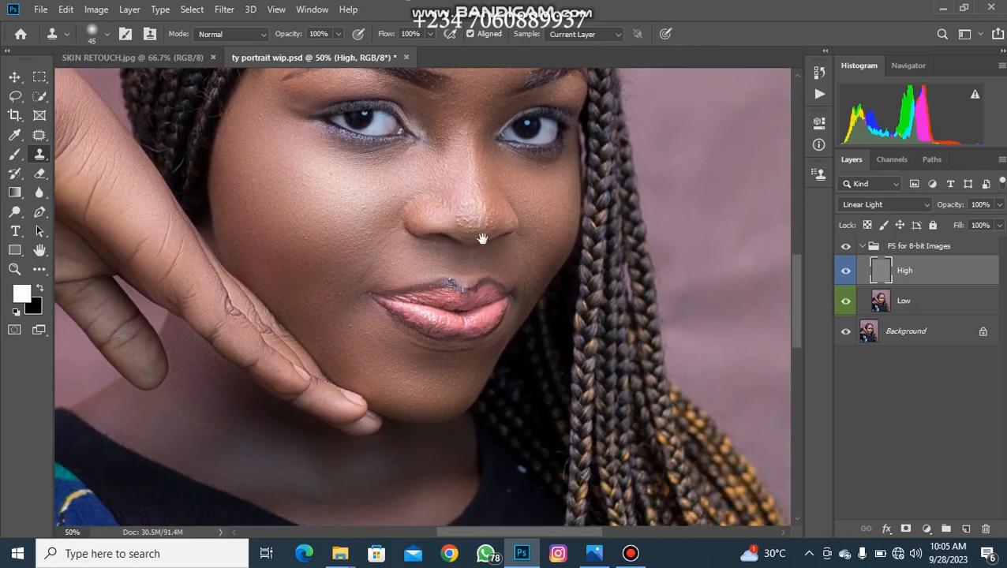
{"action": "left_click_drag", "start_coordinate": [477, 250], "coordinate": [476, 173]}
{"action": "left_click_drag", "start_coordinate": [522, 281], "coordinate": [541, 319]}
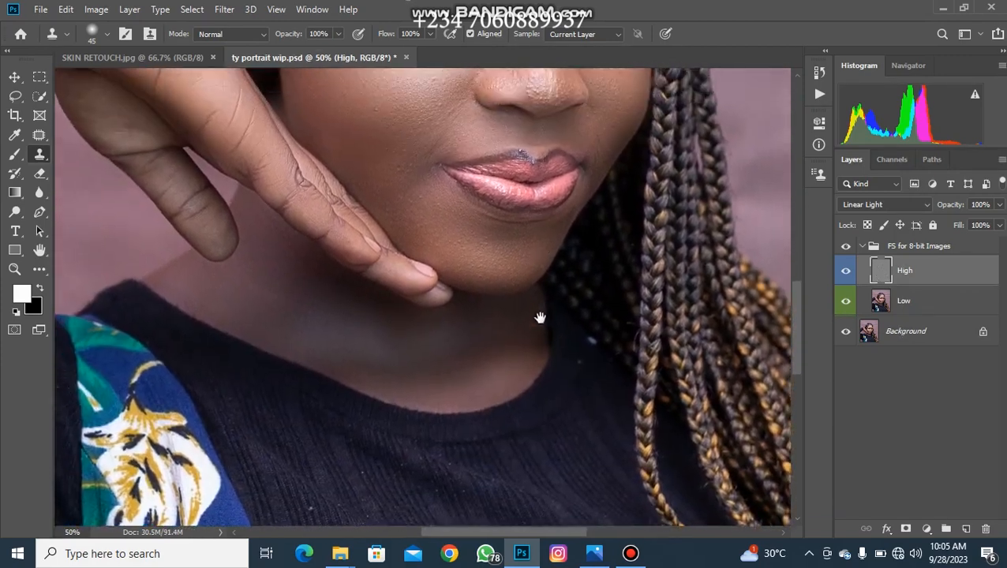
{"action": "left_click_drag", "start_coordinate": [521, 195], "coordinate": [488, 334]}
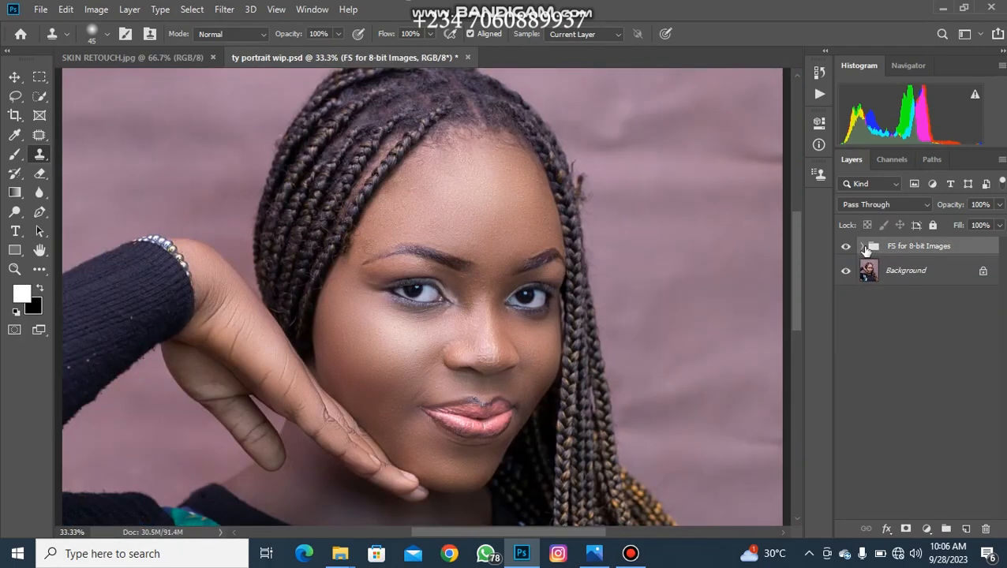
{"action": "left_click", "coordinate": [863, 246]}
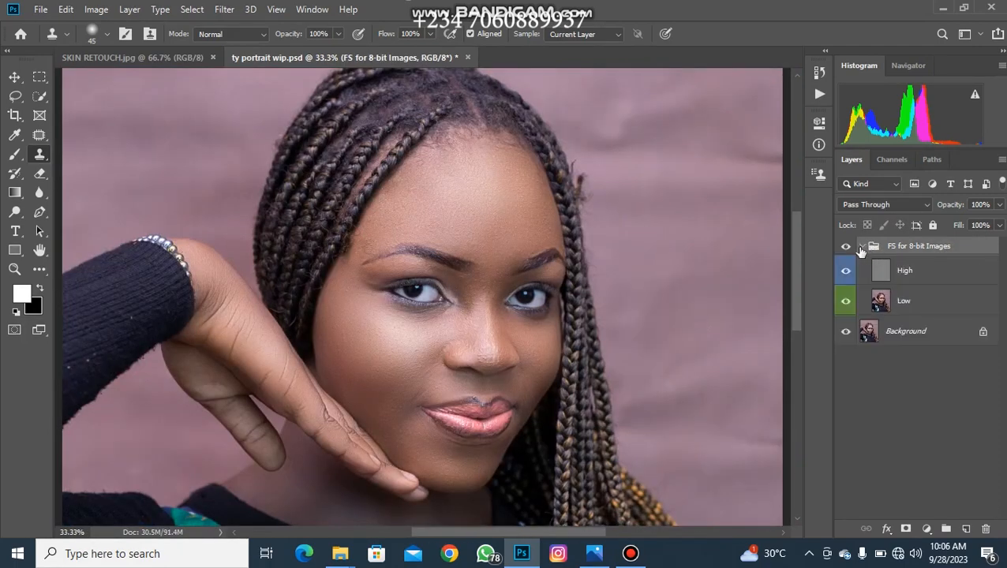
{"action": "key", "text": "ctrl+plus"}
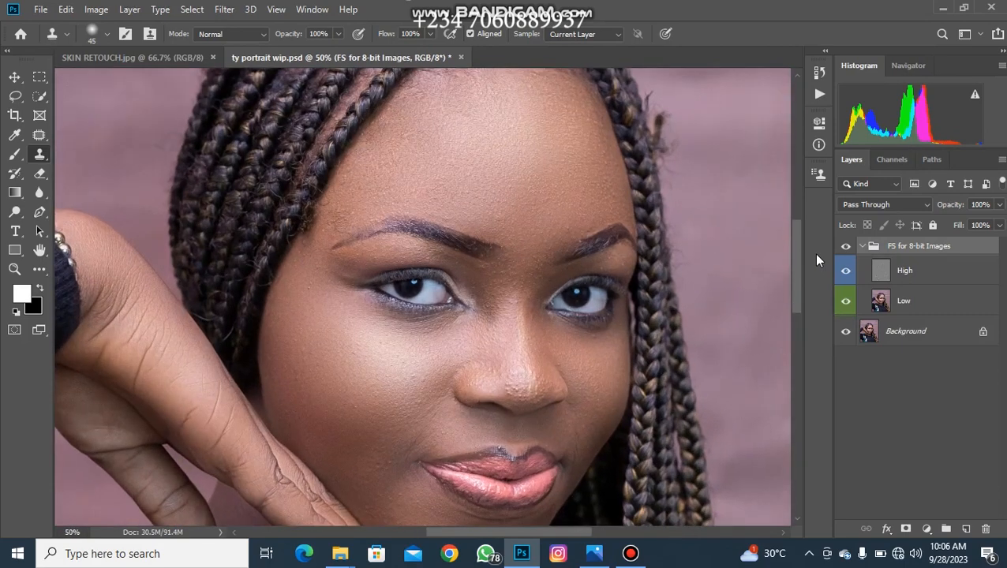
{"action": "left_click", "coordinate": [847, 248]}
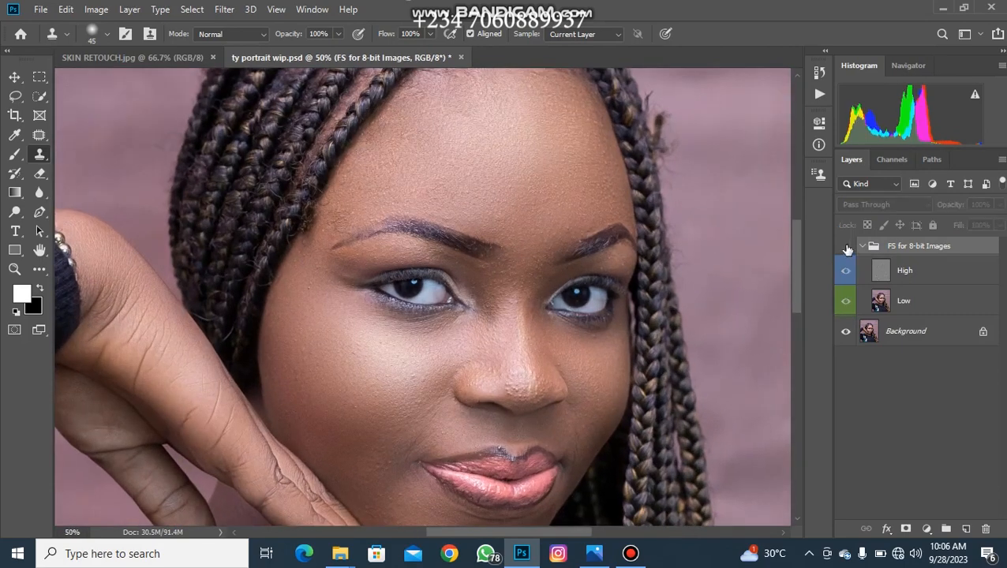
{"action": "left_click", "coordinate": [848, 248]}
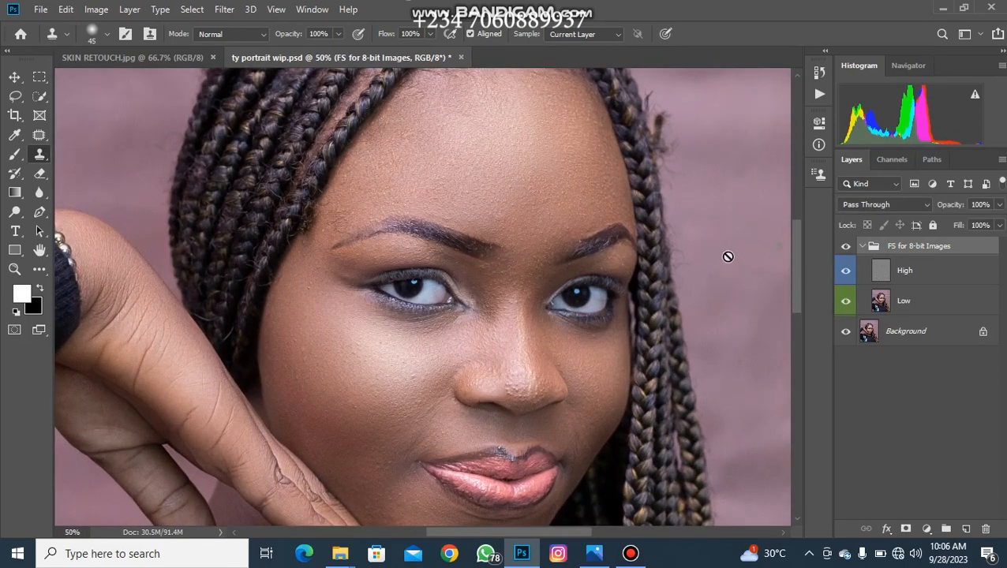
{"action": "key", "text": "ctrl+minus"}
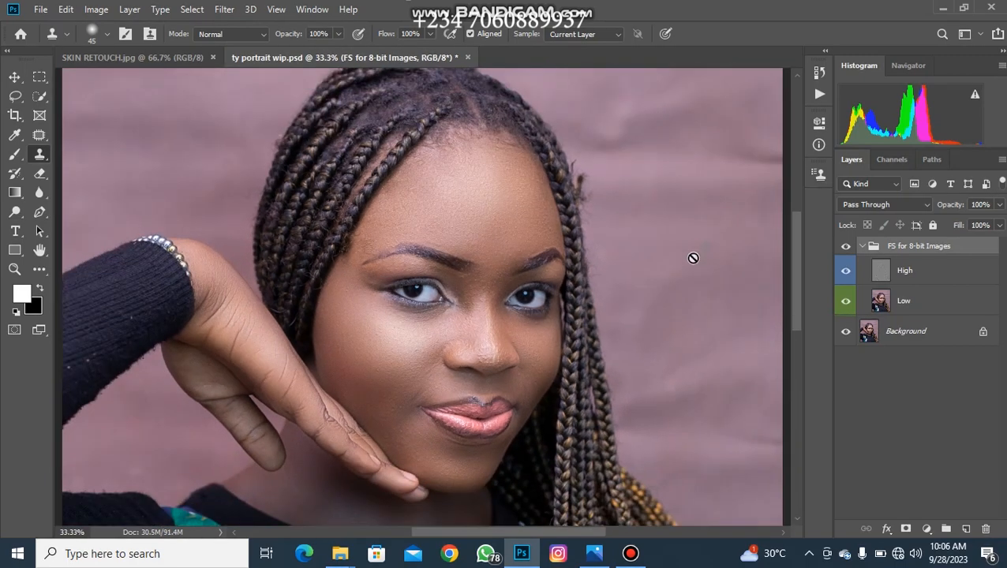
Step: Collapse the FS for 8-bit Images group and run the Dodge & Burn action from the ABBUZAE set
{"action": "left_click", "coordinate": [863, 247]}
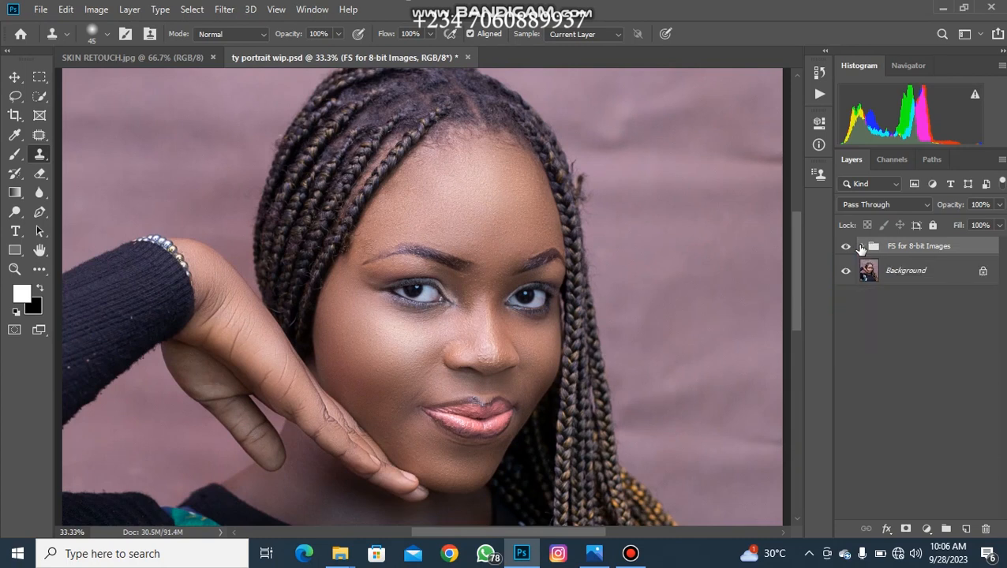
{"action": "left_click", "coordinate": [820, 95]}
{"action": "scroll", "coordinate": [736, 191], "scroll_direction": "down", "scroll_amount": 5}
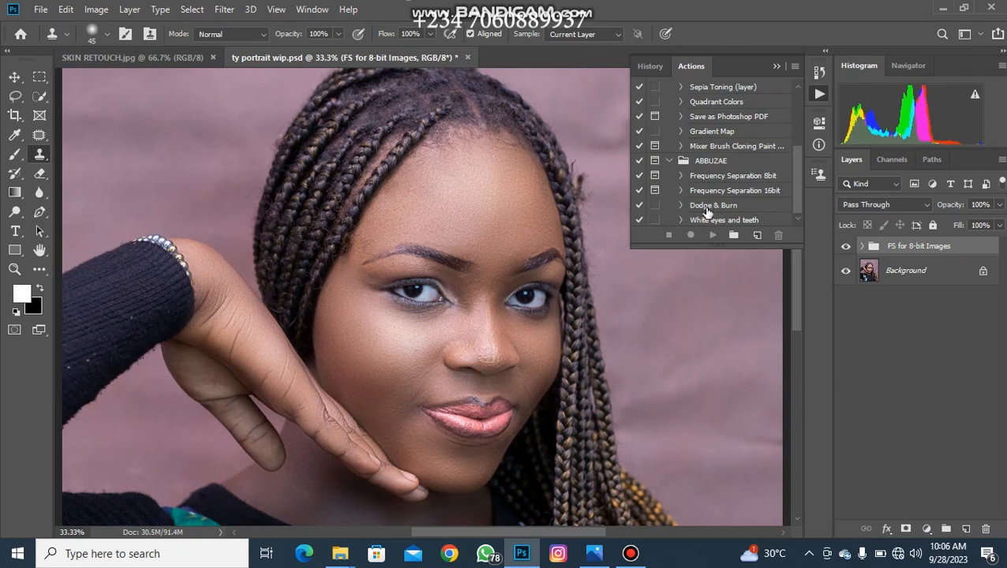
{"action": "left_click", "coordinate": [705, 207]}
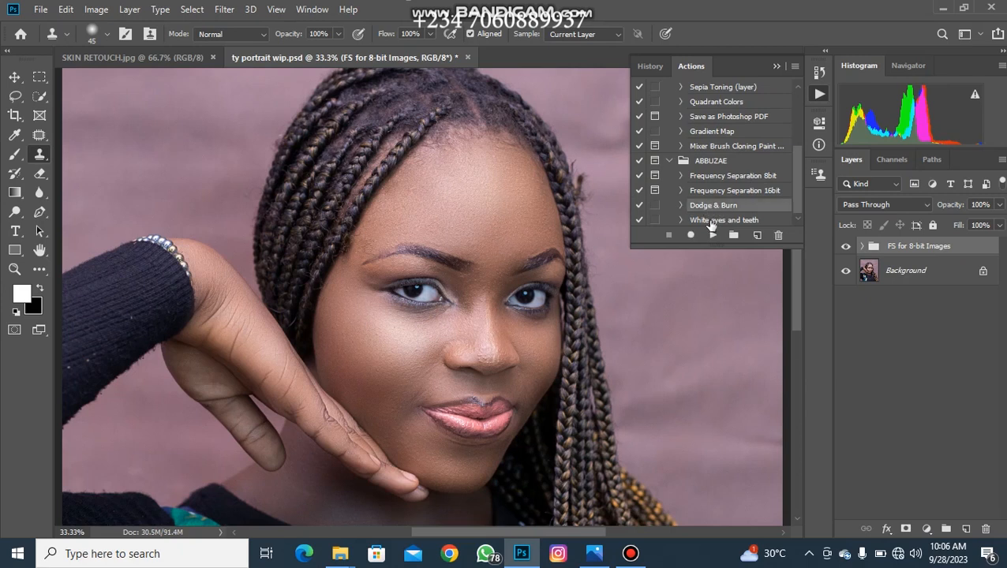
{"action": "left_click", "coordinate": [713, 235]}
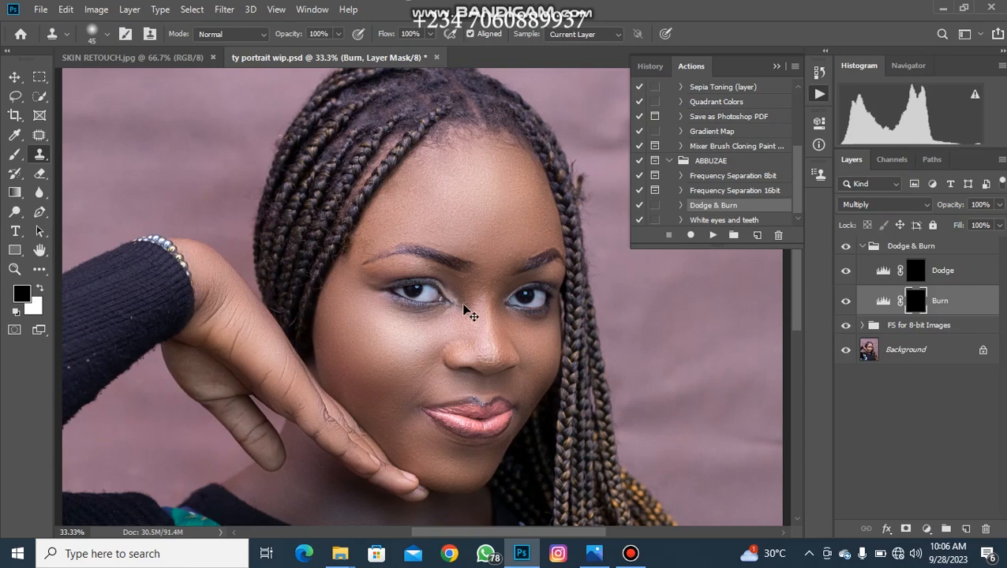
Step: Put away the actions list and collapse the Dodge & Burn group, leaving it as the selected layer group
{"action": "scroll", "coordinate": [464, 306], "scroll_direction": "up", "scroll_amount": 1}
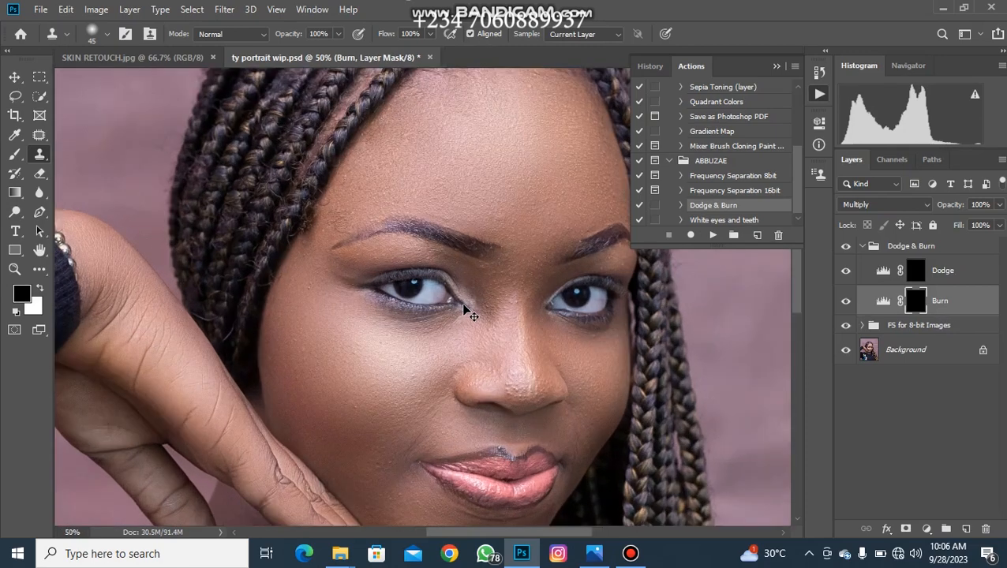
{"action": "scroll", "coordinate": [464, 308], "scroll_direction": "down", "scroll_amount": 4}
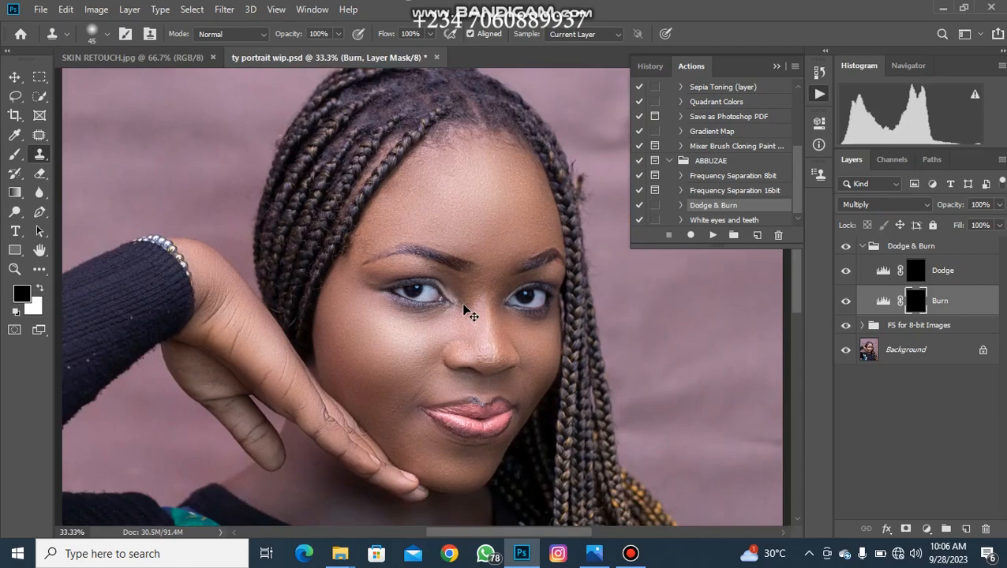
{"action": "scroll", "coordinate": [466, 309], "scroll_direction": "up", "scroll_amount": 1}
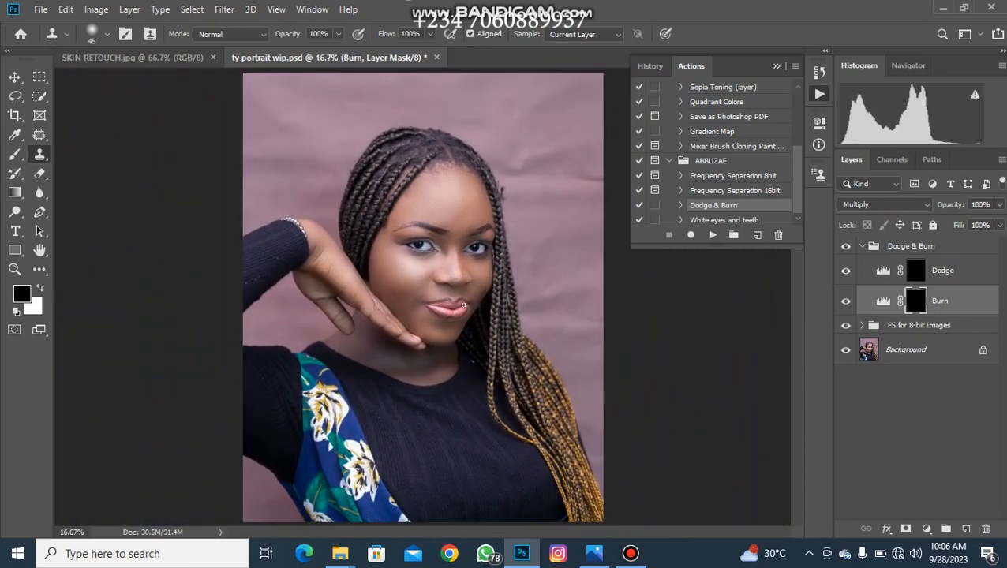
{"action": "left_click", "coordinate": [773, 67]}
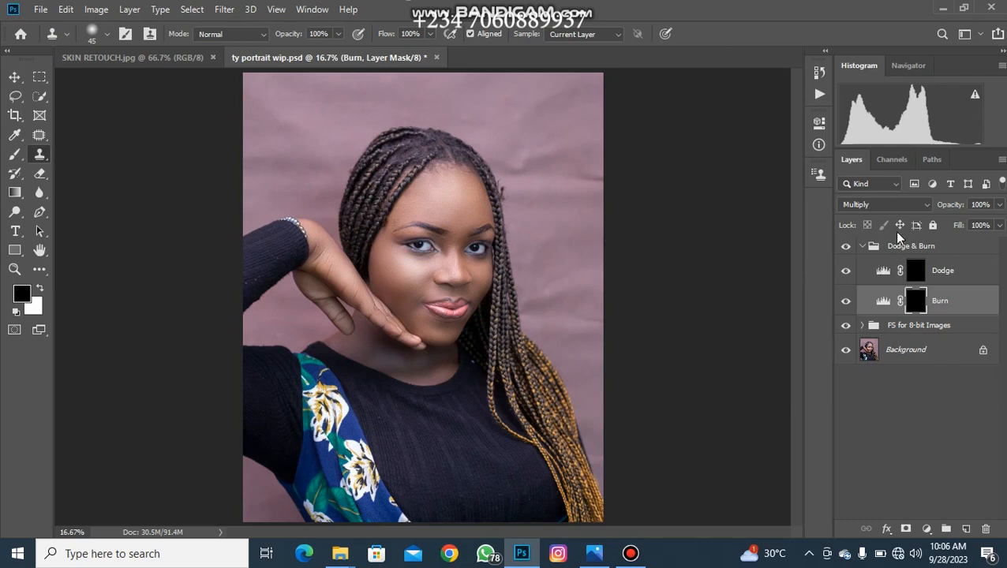
{"action": "left_click", "coordinate": [864, 250]}
{"action": "left_click", "coordinate": [863, 247]}
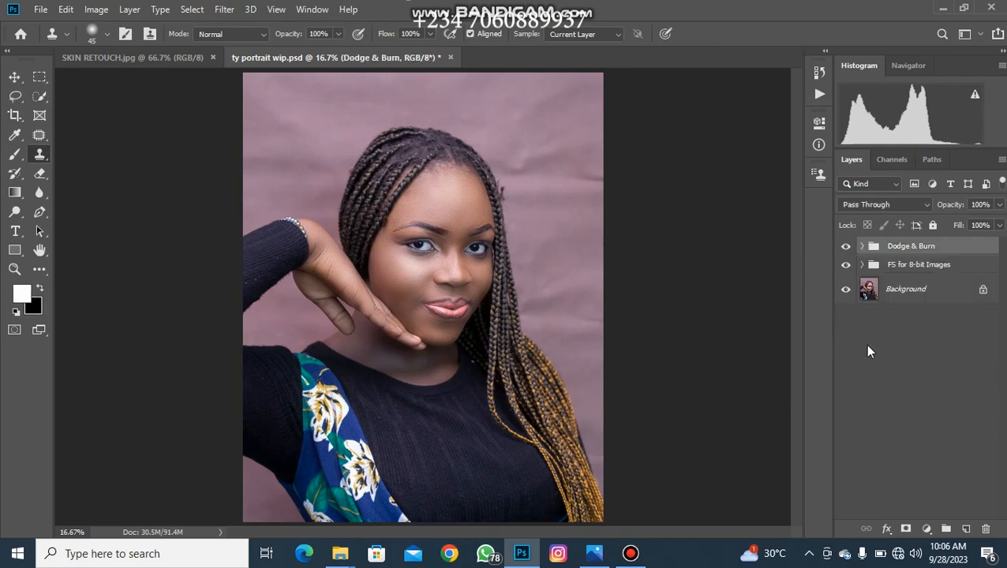
Step: Add a Black & White adjustment layer above the Dodge & Burn group and lower its Reds to -126
{"action": "left_click", "coordinate": [926, 528]}
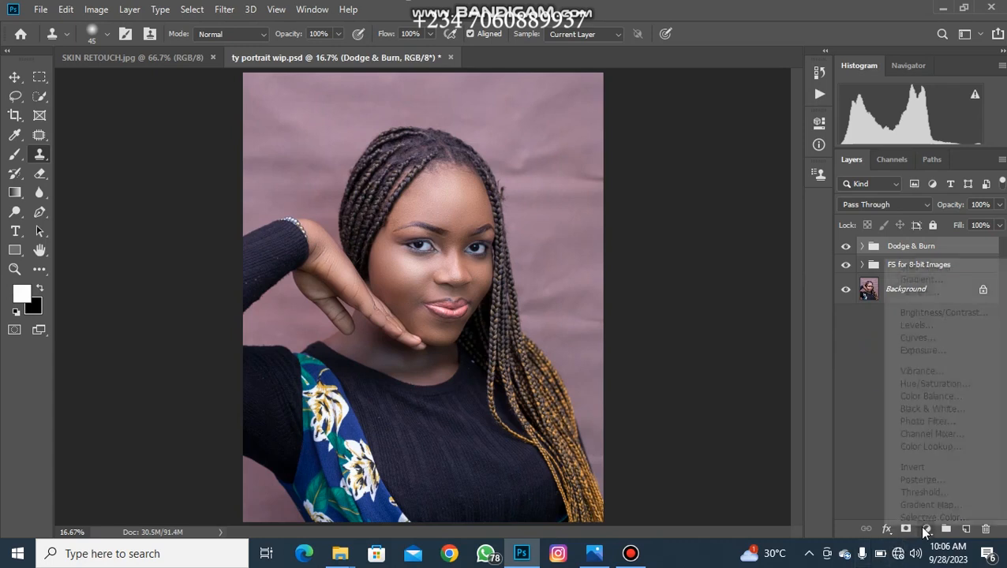
{"action": "left_click", "coordinate": [926, 411]}
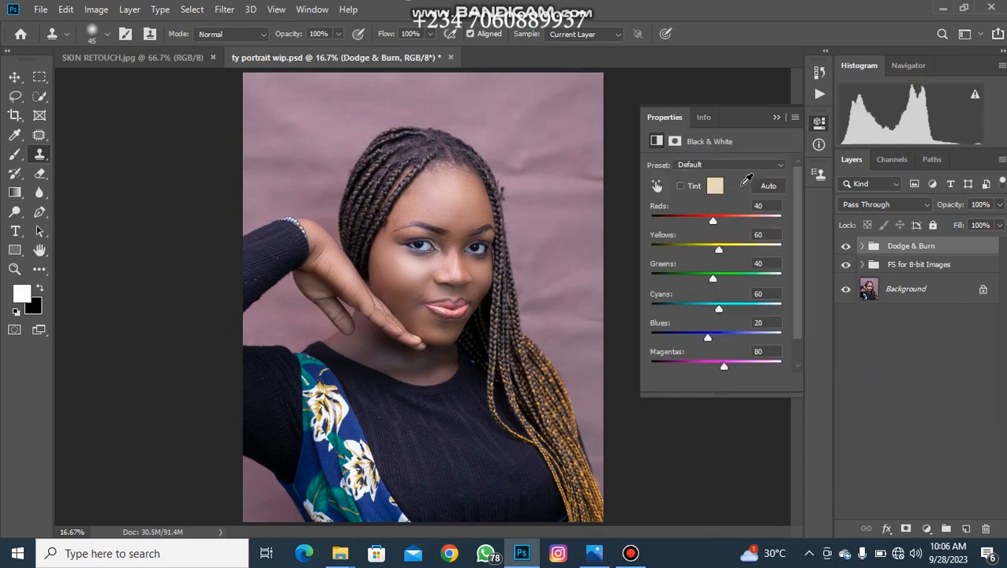
{"action": "left_click_drag", "start_coordinate": [712, 222], "coordinate": [676, 220]}
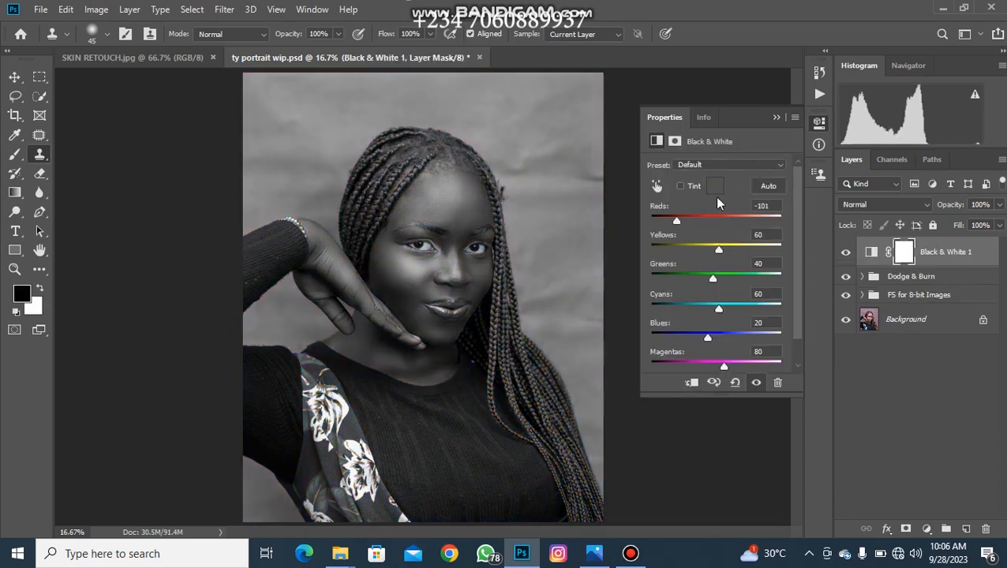
{"action": "left_click_drag", "start_coordinate": [674, 222], "coordinate": [669, 221]}
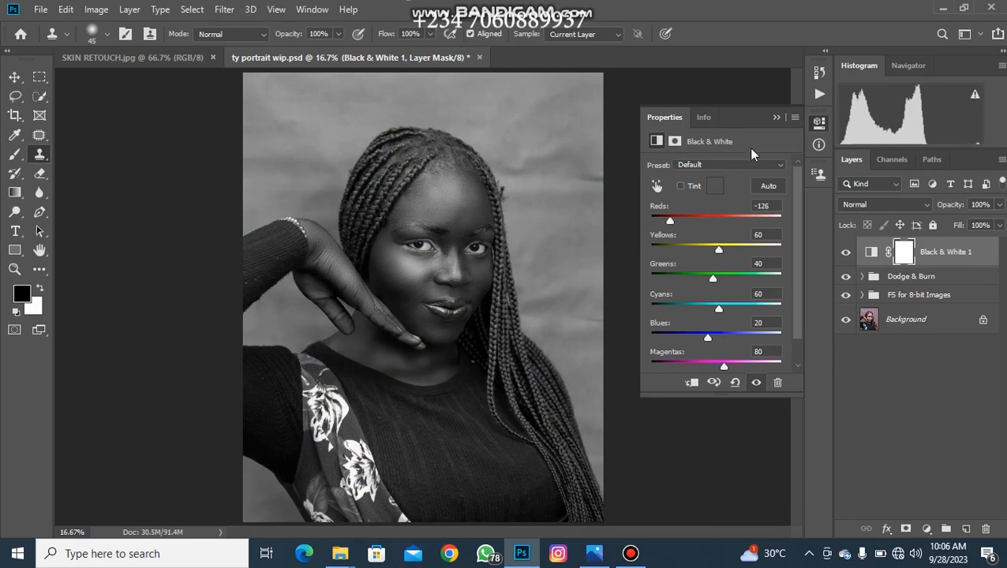
{"action": "left_click", "coordinate": [776, 117]}
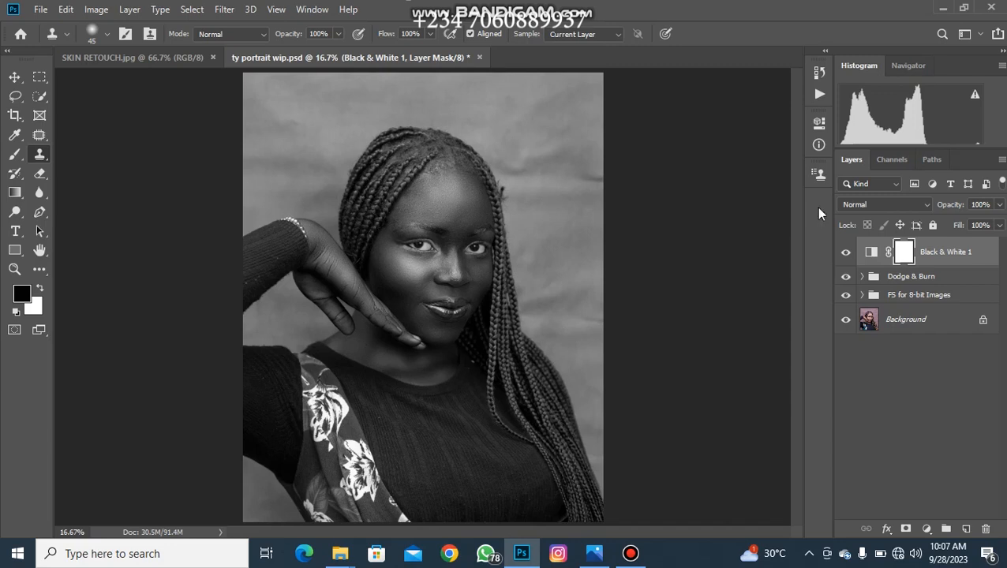
Step: Switch to the Brush Tool and set its opacity to 19%
{"action": "right_click", "coordinate": [15, 155]}
{"action": "left_click", "coordinate": [64, 155]}
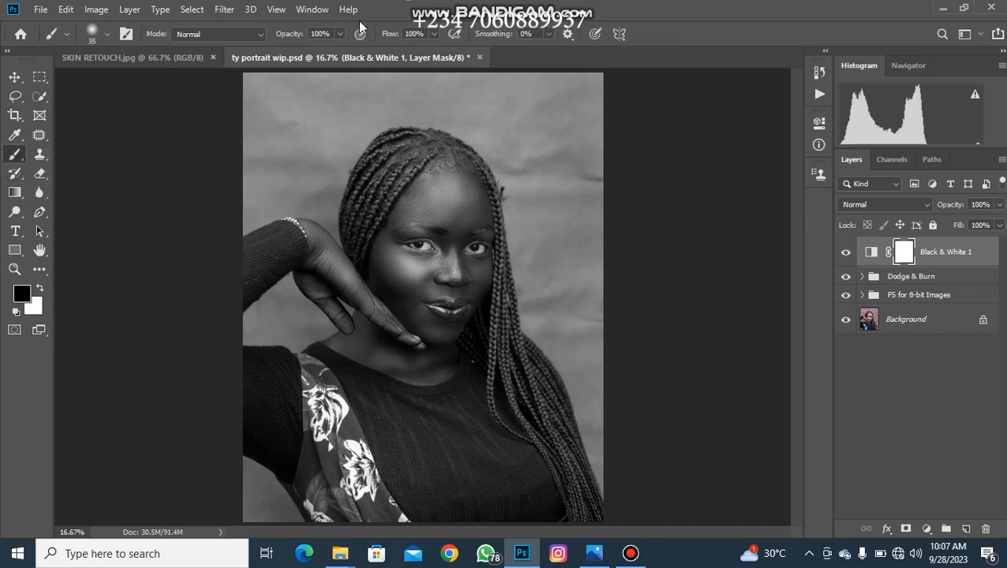
{"action": "left_click", "coordinate": [338, 34]}
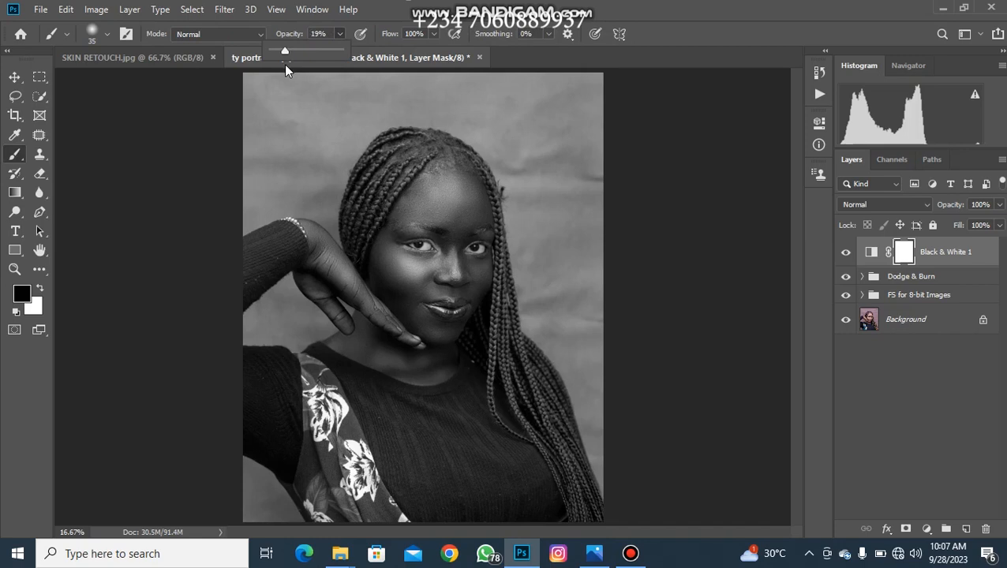
{"action": "left_click", "coordinate": [312, 257]}
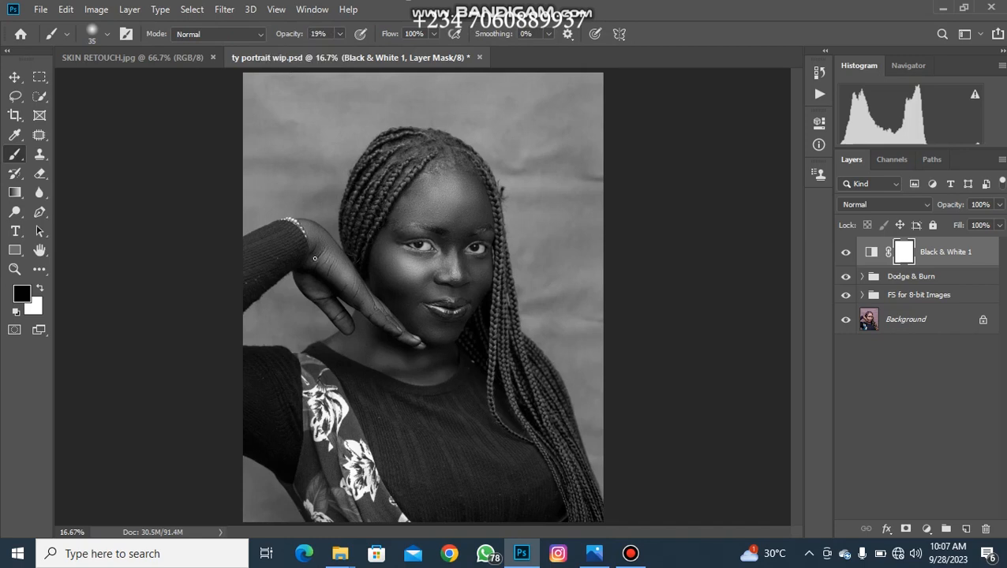
Step: Paint white on the Burn layer's mask with a 150 px brush over the shaded cheek, the jaw and the neck
{"action": "key", "text": "bracketright"}
{"action": "key", "text": "bracketright"}
{"action": "key", "text": "bracketright"}
{"action": "key", "text": "bracketright"}
{"action": "key", "text": "bracketright"}
{"action": "key", "text": "bracketright"}
{"action": "left_click", "coordinate": [865, 277]}
{"action": "left_click", "coordinate": [912, 334]}
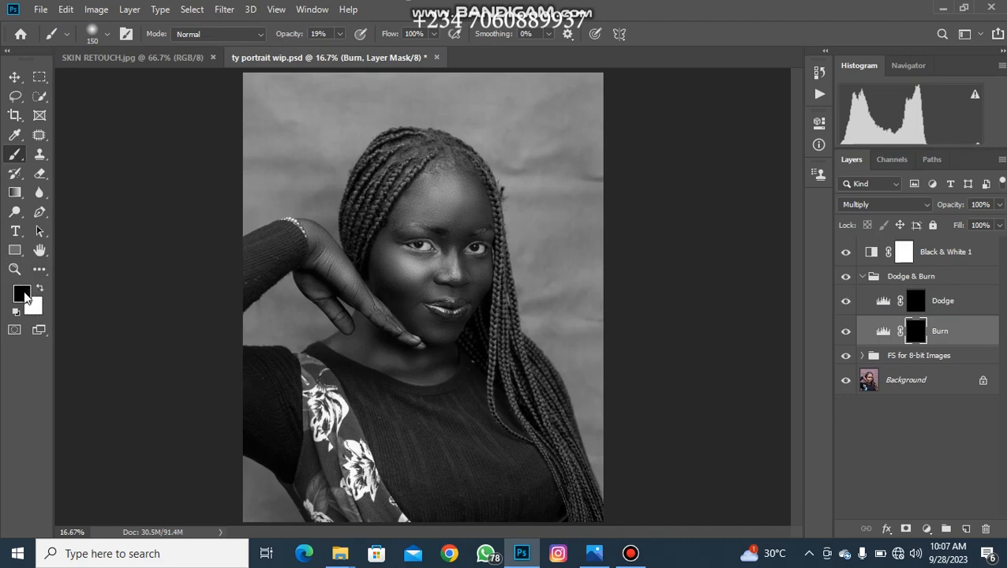
{"action": "left_click", "coordinate": [40, 289]}
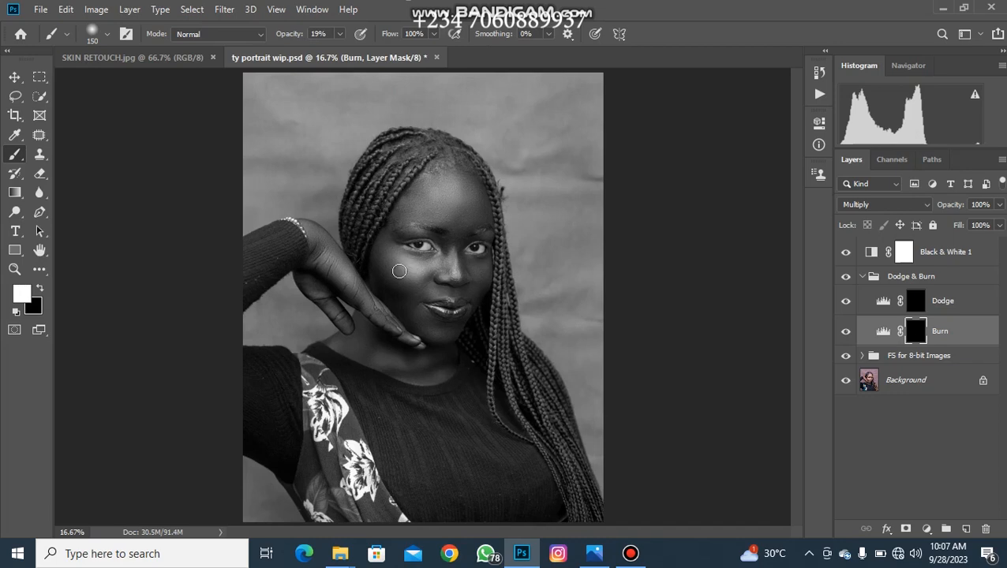
{"action": "mouse_move", "coordinate": [380, 265]}
{"action": "left_mouse_down"}
{"action": "mouse_move", "coordinate": [389, 302]}
{"action": "mouse_move", "coordinate": [425, 339]}
{"action": "left_mouse_up"}
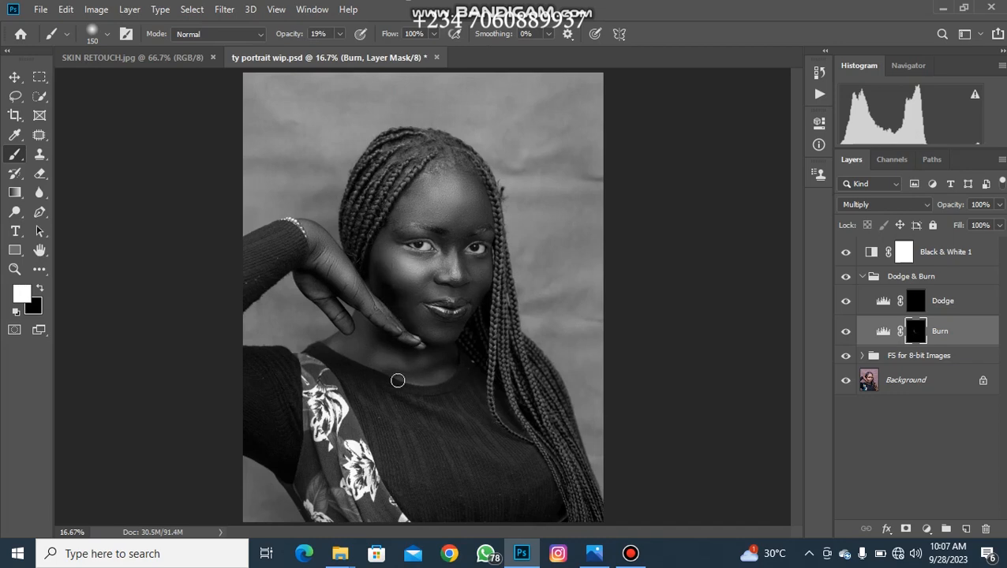
{"action": "mouse_move", "coordinate": [399, 375]}
{"action": "left_mouse_down"}
{"action": "mouse_move", "coordinate": [447, 362]}
{"action": "mouse_move", "coordinate": [438, 366]}
{"action": "left_mouse_up"}
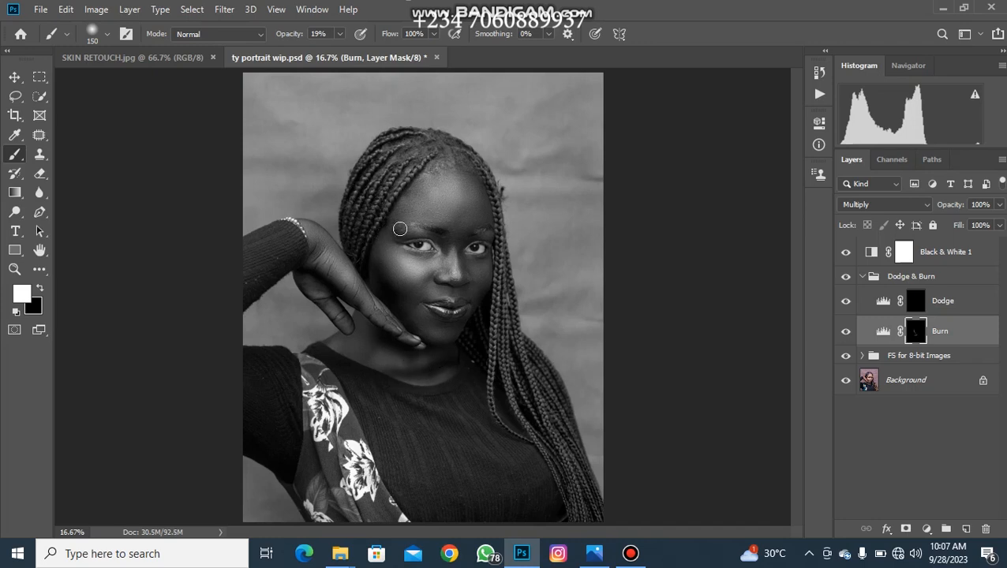
Step: Burn the shaded areas around the nose and the far cheek with a 90 px brush
{"action": "key", "text": "bracketleft"}
{"action": "key", "text": "bracketleft"}
{"action": "key", "text": "bracketleft"}
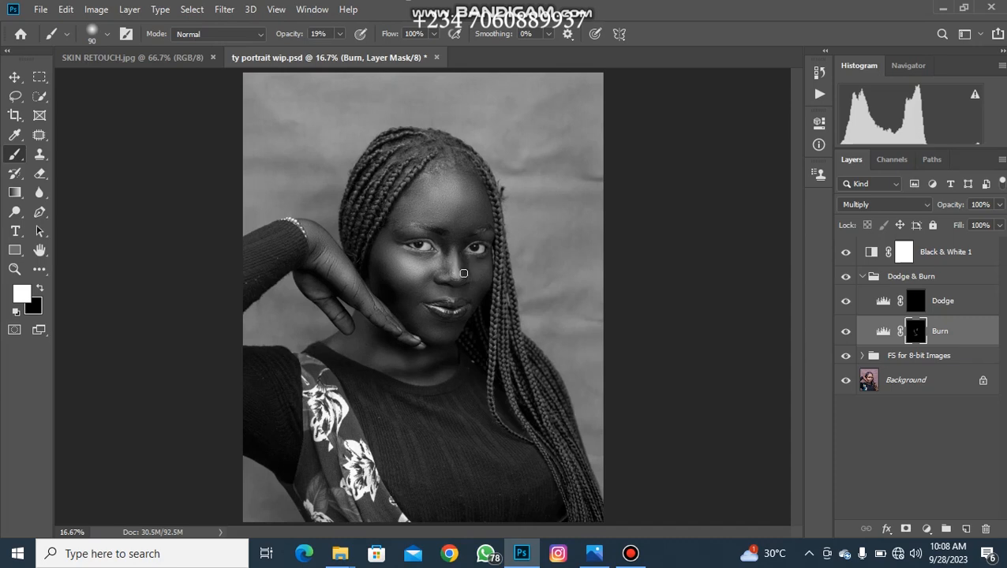
{"action": "left_click_drag", "start_coordinate": [487, 279], "coordinate": [474, 309]}
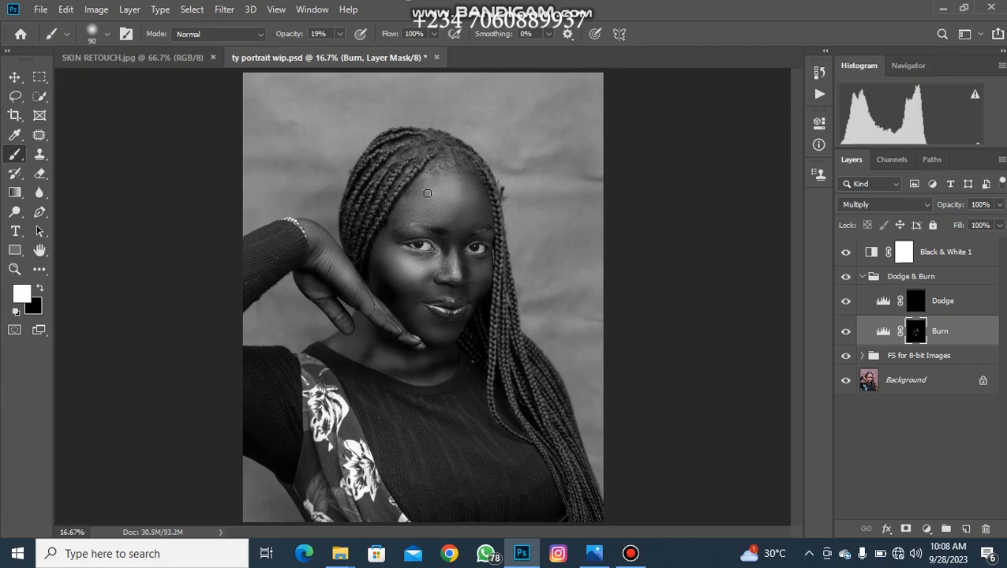
Step: Enlarge the brush to 200 px and burn the outer edges of the forehead on the Burn mask
{"action": "key", "text": "bracketright"}
{"action": "key", "text": "bracketright"}
{"action": "key", "text": "bracketright"}
{"action": "key", "text": "bracketright"}
{"action": "key", "text": "bracketright"}
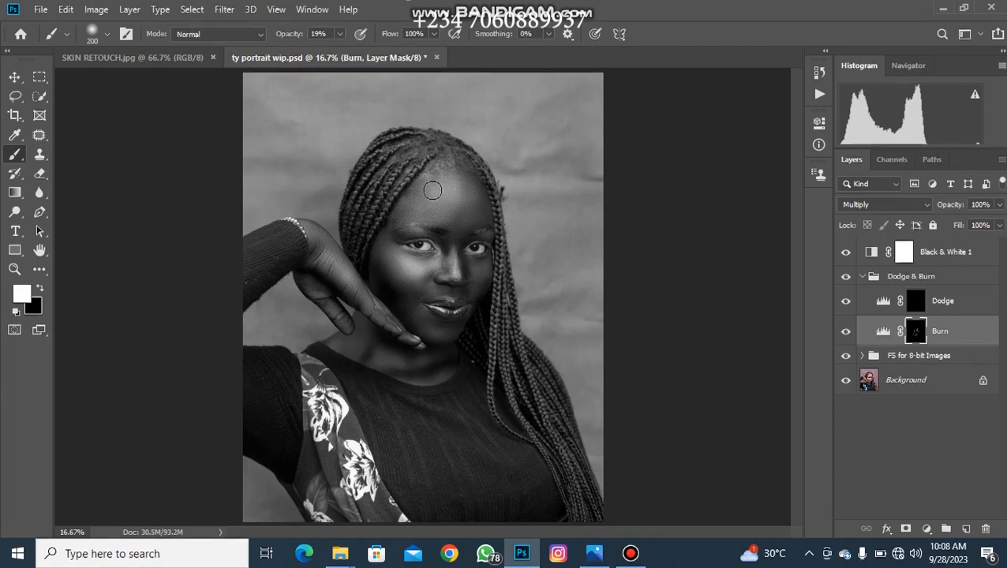
{"action": "mouse_move", "coordinate": [393, 227]}
{"action": "left_mouse_down"}
{"action": "mouse_move", "coordinate": [439, 183]}
{"action": "mouse_move", "coordinate": [463, 179]}
{"action": "mouse_move", "coordinate": [487, 193]}
{"action": "mouse_move", "coordinate": [492, 224]}
{"action": "left_mouse_up"}
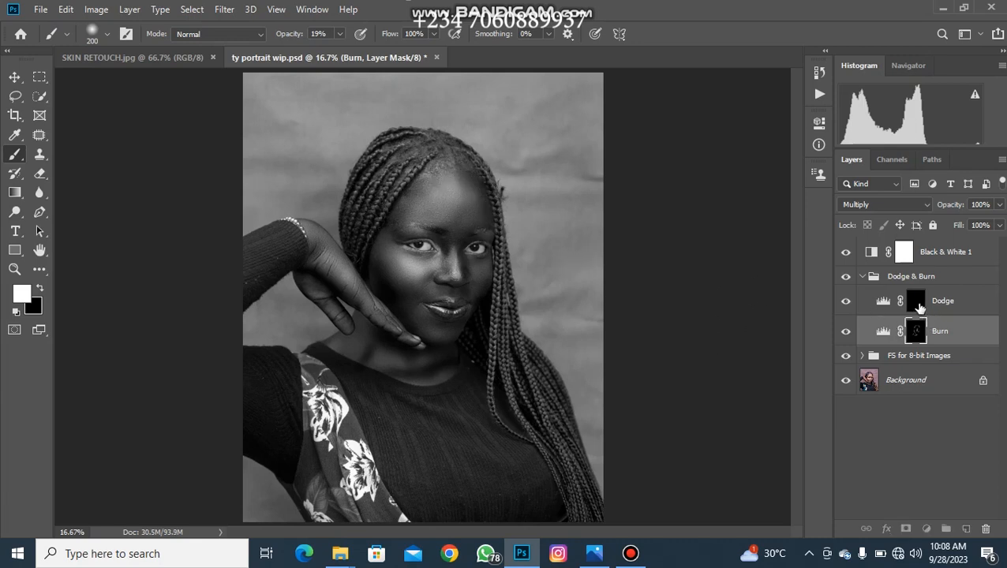
Step: Paint highlights on the Dodge layer's mask, using 200 px at the forehead's centre and 90 px along the nose bridge
{"action": "left_click", "coordinate": [916, 301]}
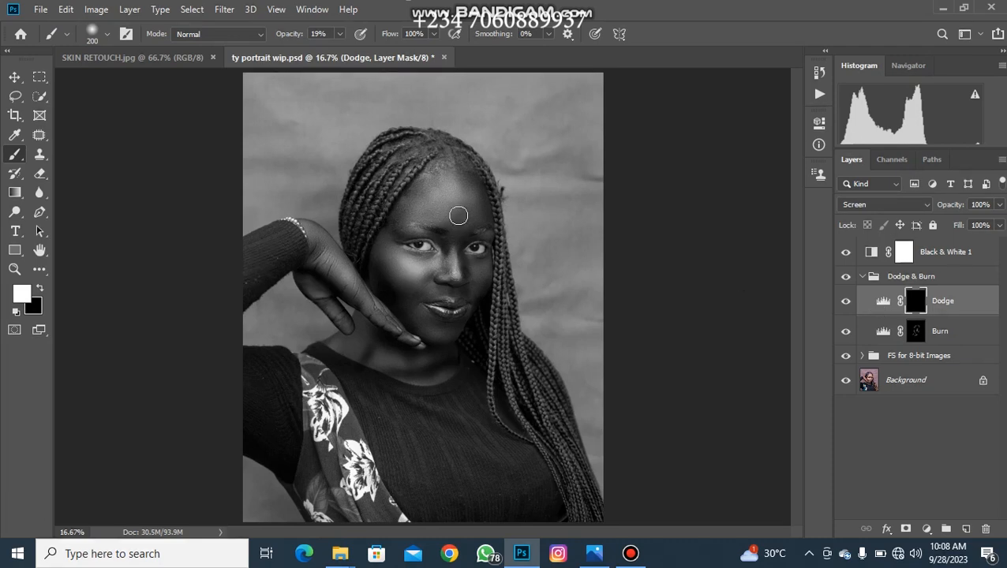
{"action": "mouse_move", "coordinate": [458, 213]}
{"action": "left_mouse_down"}
{"action": "mouse_move", "coordinate": [452, 227]}
{"action": "mouse_move", "coordinate": [467, 219]}
{"action": "mouse_move", "coordinate": [443, 233]}
{"action": "mouse_move", "coordinate": [449, 216]}
{"action": "mouse_move", "coordinate": [458, 236]}
{"action": "left_mouse_up"}
{"action": "key", "text": "bracketleft"}
{"action": "key", "text": "bracketleft"}
{"action": "key", "text": "bracketleft"}
{"action": "key", "text": "bracketleft"}
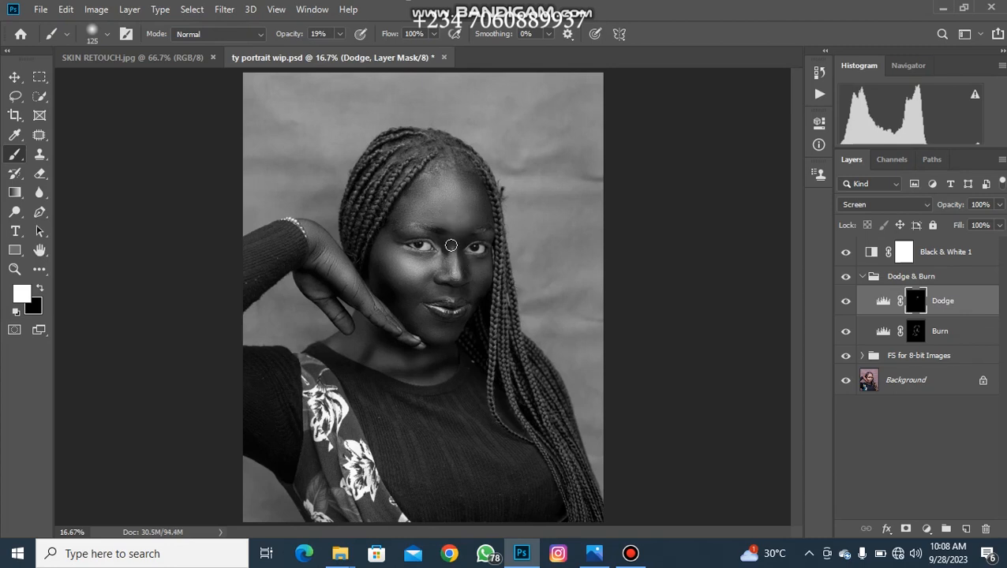
{"action": "key", "text": "bracketleft"}
{"action": "left_click_drag", "start_coordinate": [456, 252], "coordinate": [455, 283]}
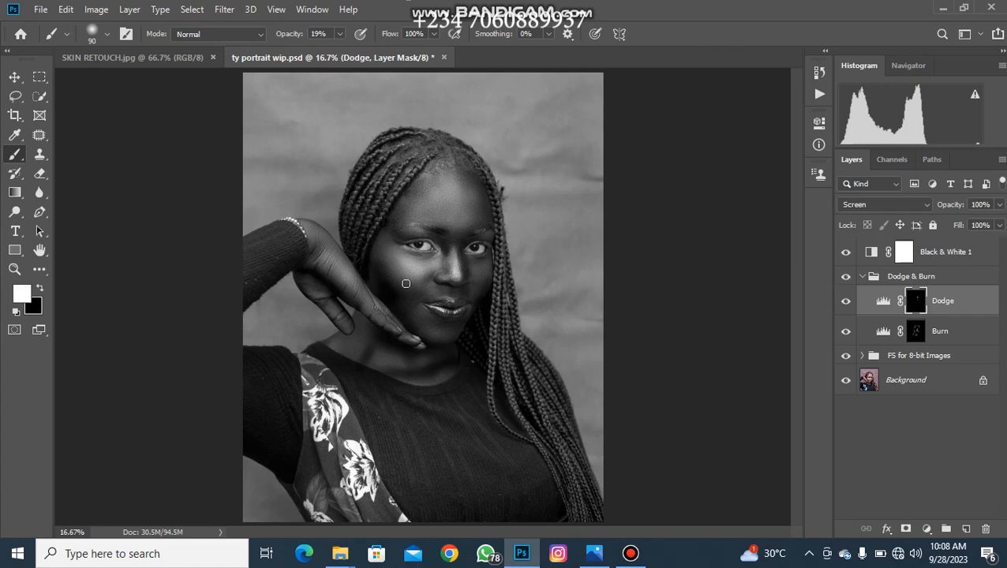
Step: Dodge both cheeks with an enlarged brush and the chin with a 125 px brush
{"action": "key", "text": "]"}
{"action": "key", "text": "]"}
{"action": "key", "text": "]"}
{"action": "key", "text": "]"}
{"action": "mouse_move", "coordinate": [395, 262]}
{"action": "left_mouse_down"}
{"action": "mouse_move", "coordinate": [405, 276]}
{"action": "mouse_move", "coordinate": [435, 266]}
{"action": "mouse_move", "coordinate": [486, 272]}
{"action": "left_mouse_up"}
{"action": "key", "text": "bracketleft"}
{"action": "key", "text": "bracketleft"}
{"action": "mouse_move", "coordinate": [432, 329]}
{"action": "left_mouse_down"}
{"action": "mouse_move", "coordinate": [461, 329]}
{"action": "mouse_move", "coordinate": [444, 339]}
{"action": "mouse_move", "coordinate": [431, 329]}
{"action": "left_mouse_up"}
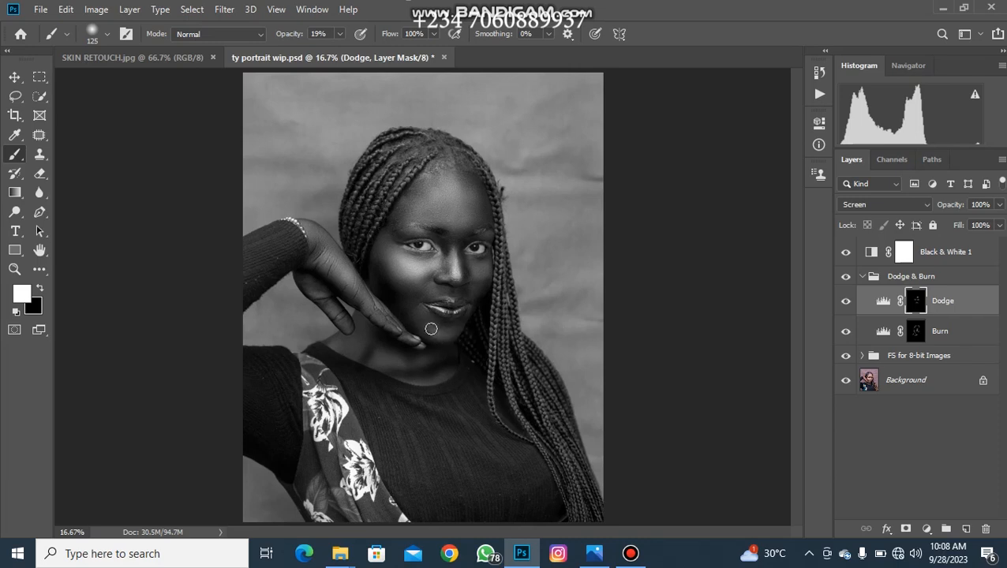
Step: Hide the Black & White helper layer and feather the Dodge layer's mask to 30.6 px
{"action": "left_click", "coordinate": [845, 252]}
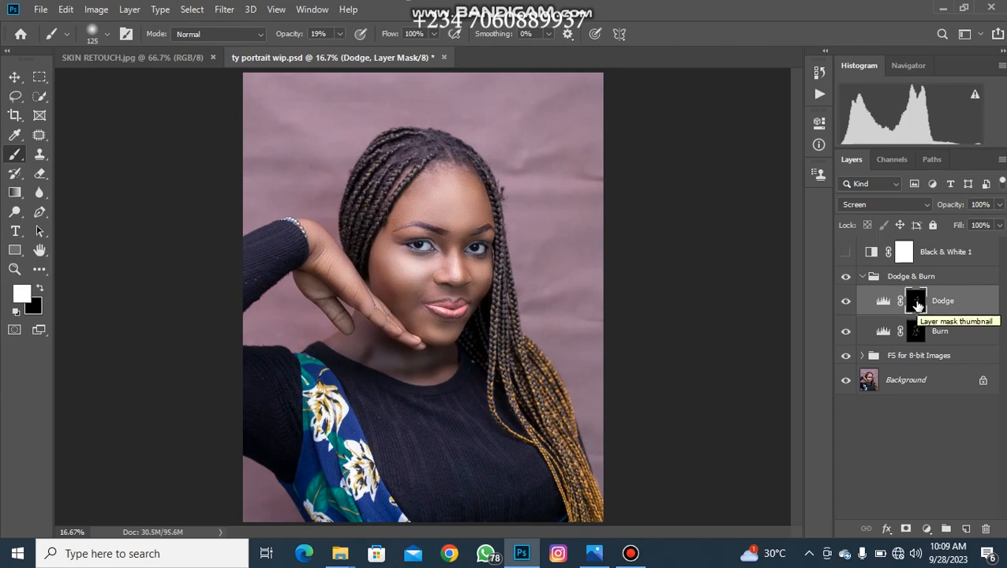
{"action": "left_click", "coordinate": [820, 125]}
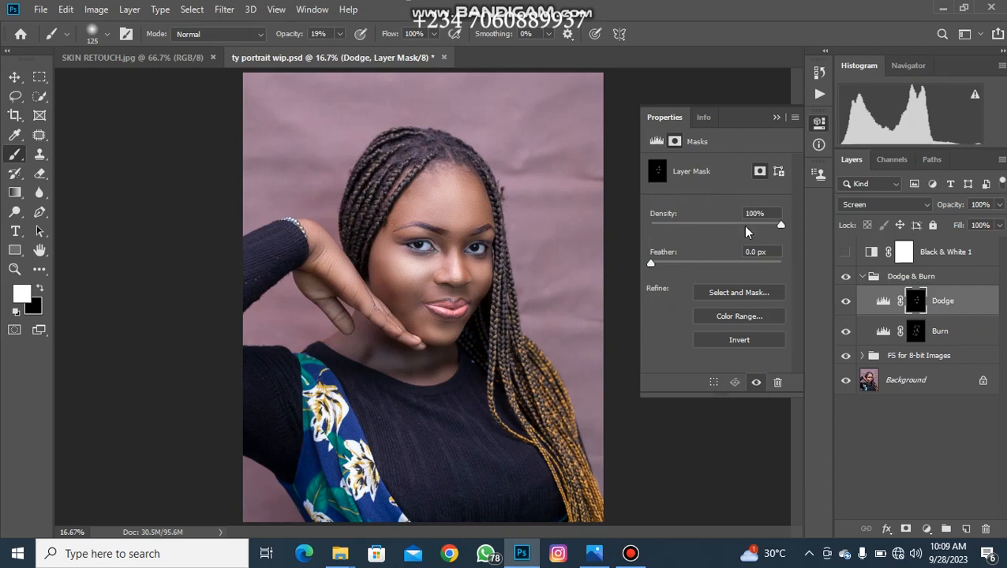
{"action": "left_click_drag", "start_coordinate": [650, 266], "coordinate": [715, 273]}
Step: Feather the Burn layer's mask to 29.1 px and toggle the Dodge & Burn group to compare before and after
{"action": "left_click", "coordinate": [916, 331]}
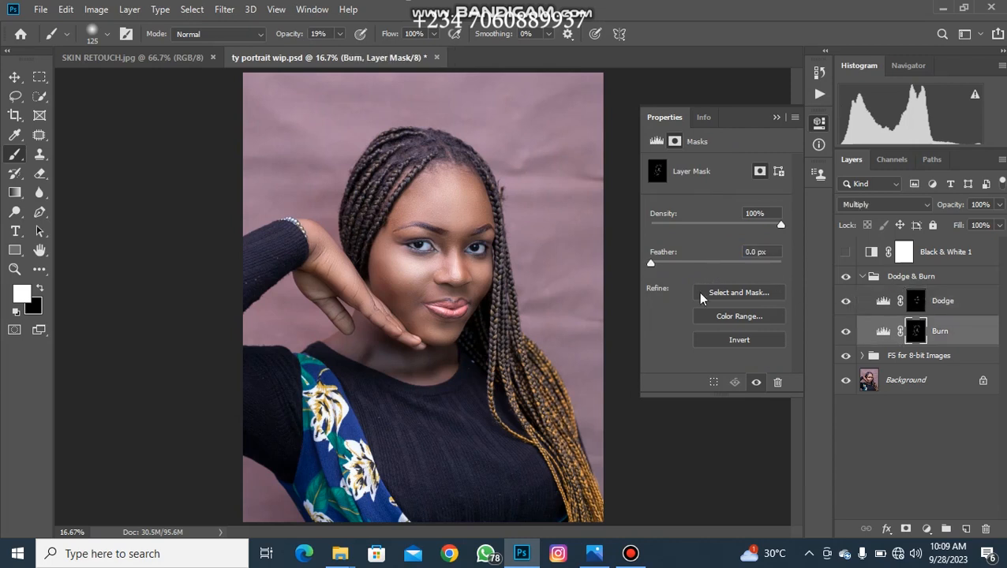
{"action": "left_click_drag", "start_coordinate": [651, 267], "coordinate": [712, 280]}
{"action": "left_click_drag", "start_coordinate": [713, 274], "coordinate": [713, 275]}
{"action": "left_click", "coordinate": [845, 277]}
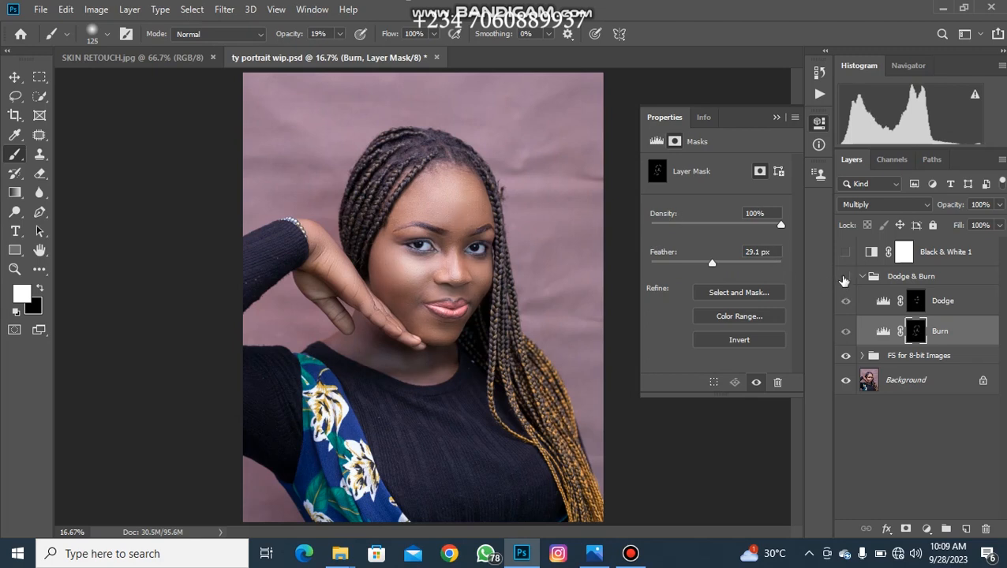
{"action": "left_click", "coordinate": [846, 278]}
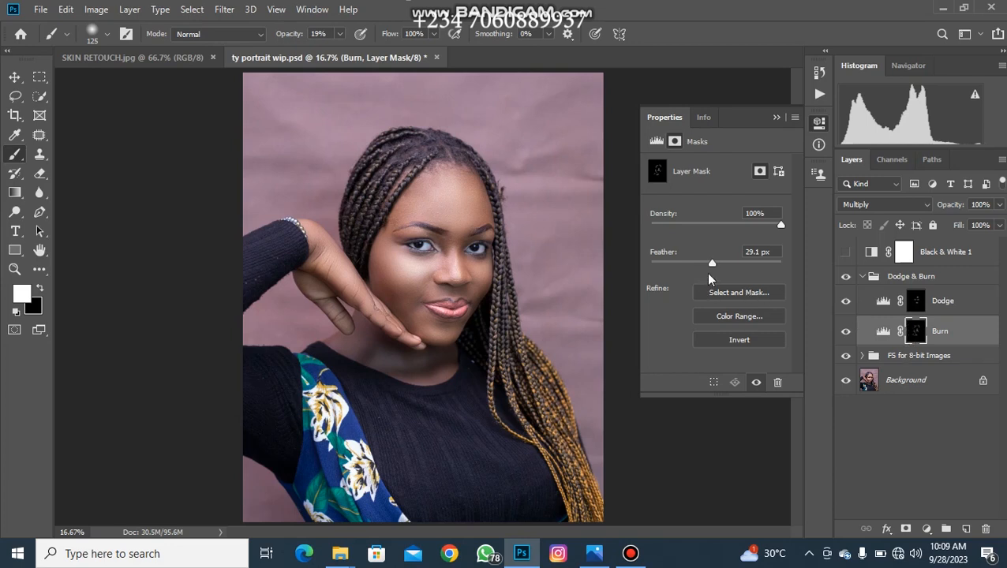
Step: Increase the Burn mask's feather slightly, set the Dodge mask's feather to 44.2 px, and compare with the group hidden and shown
{"action": "left_click_drag", "start_coordinate": [713, 265], "coordinate": [720, 270]}
{"action": "key", "text": "alt+]"}
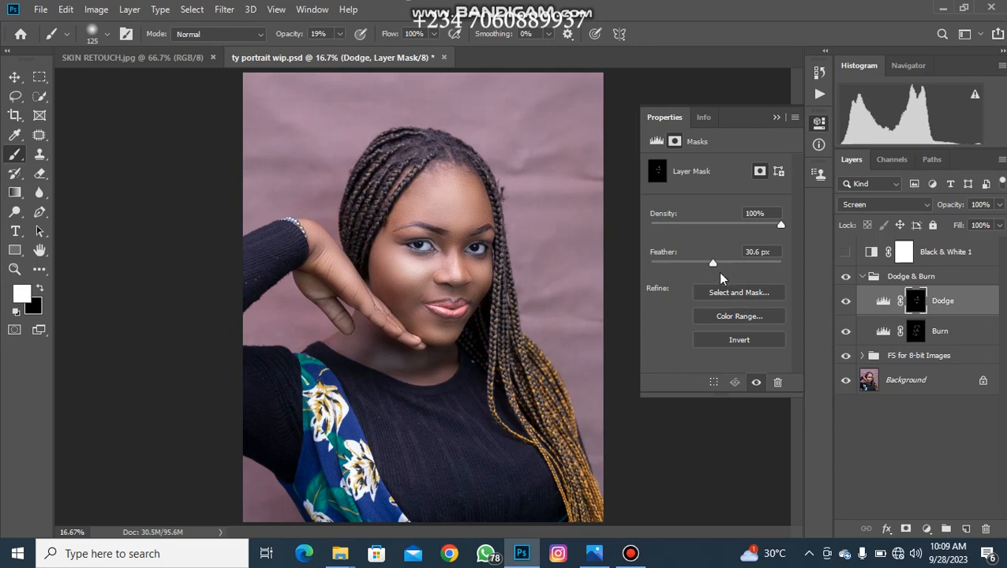
{"action": "left_click_drag", "start_coordinate": [716, 265], "coordinate": [719, 268]}
{"action": "left_click", "coordinate": [844, 280]}
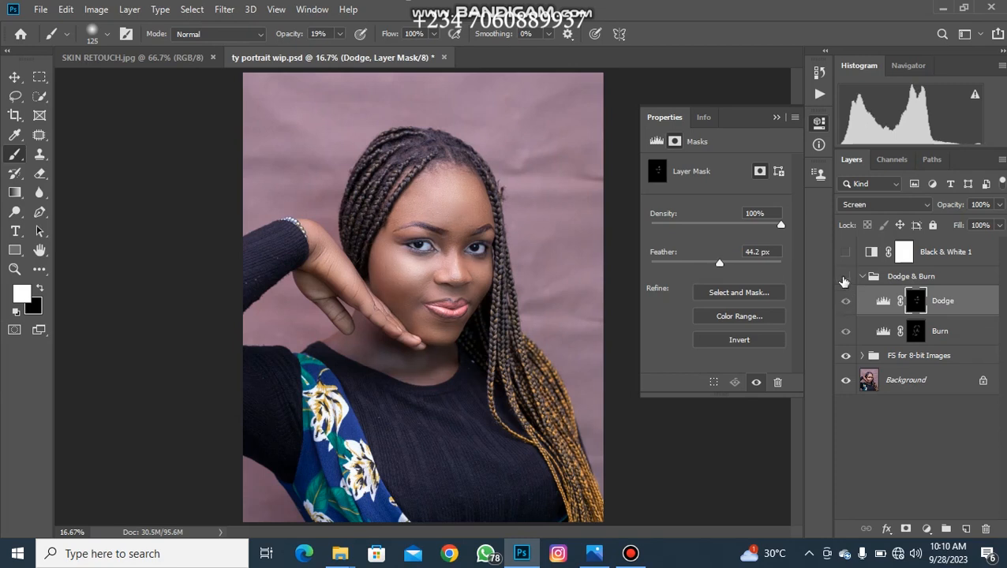
{"action": "left_click", "coordinate": [844, 280]}
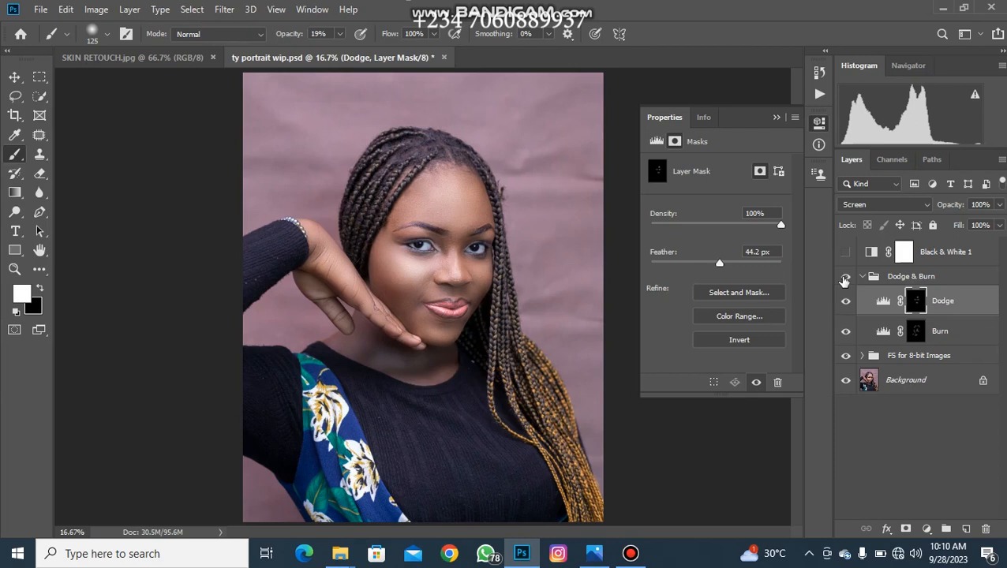
Step: Collapse the Dodge & Burn group, lower its opacity to 72% and toggle its visibility to check the effect
{"action": "left_click", "coordinate": [1001, 207]}
{"action": "left_click", "coordinate": [861, 277]}
{"action": "left_click", "coordinate": [1001, 207]}
{"action": "left_click_drag", "start_coordinate": [998, 221], "coordinate": [983, 228]}
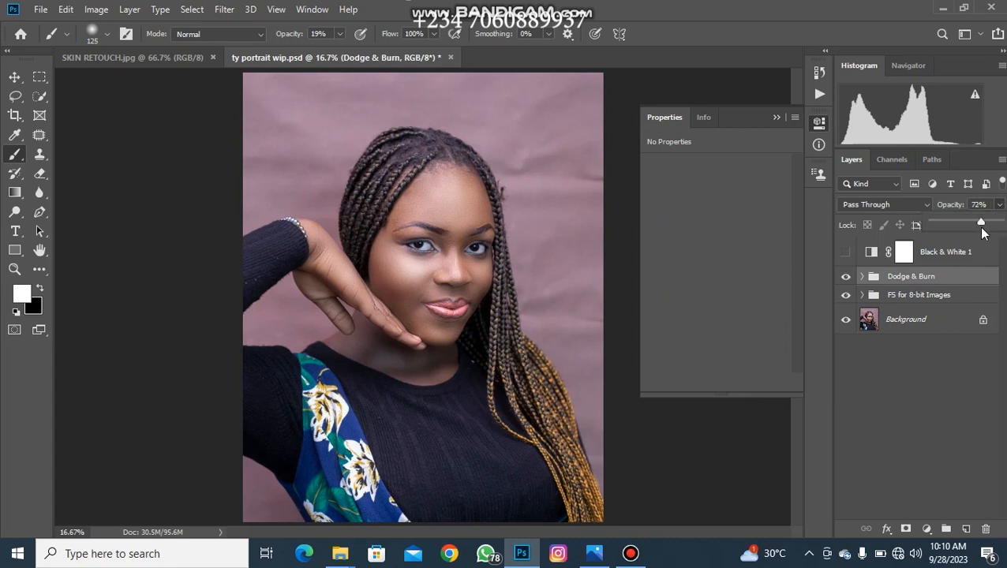
{"action": "left_click", "coordinate": [845, 282]}
{"action": "left_click", "coordinate": [845, 283]}
{"action": "left_click", "coordinate": [776, 118]}
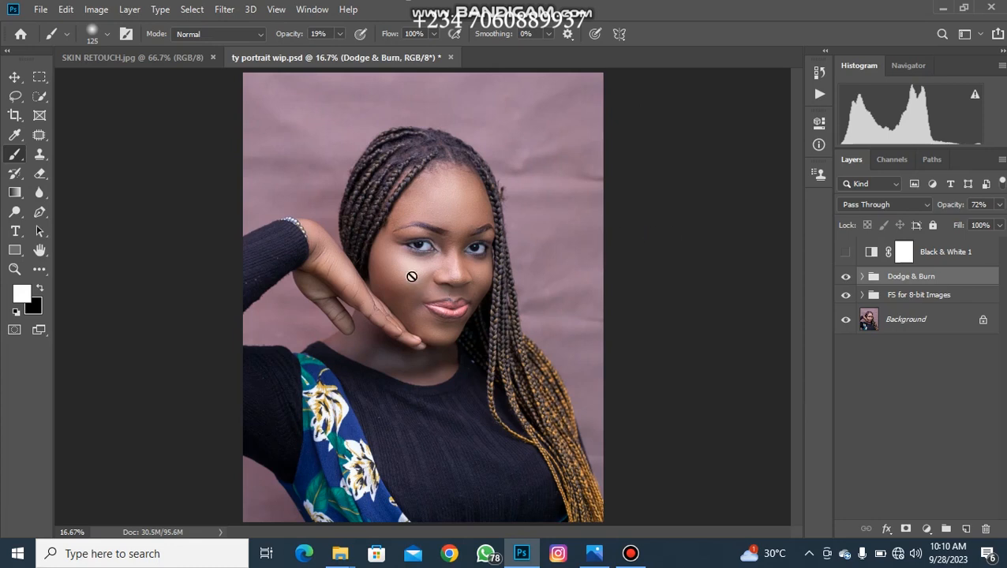
Step: View the SKIN RETOUCH.jpg document and return to the portrait file
{"action": "left_click", "coordinate": [155, 63]}
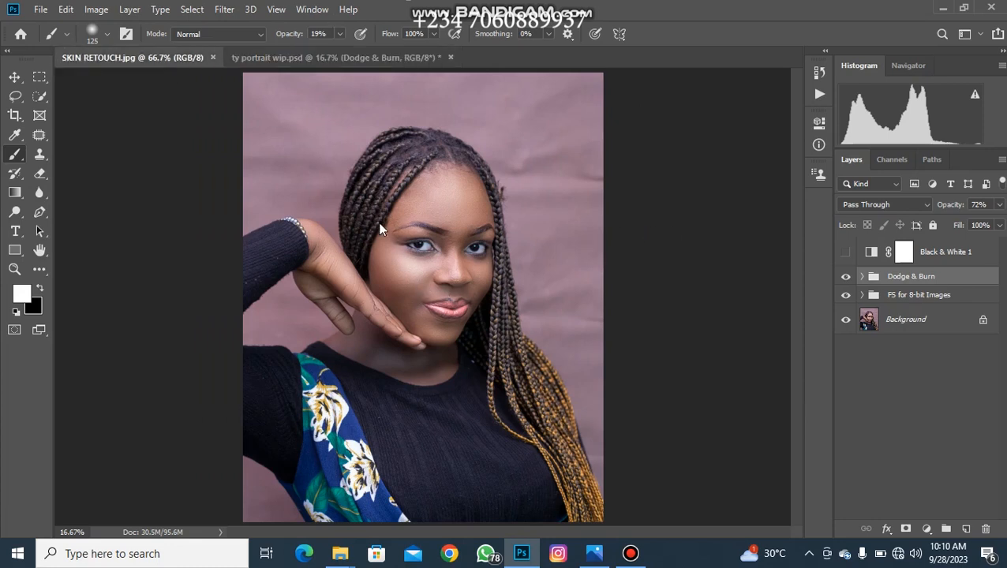
{"action": "left_click", "coordinate": [387, 59]}
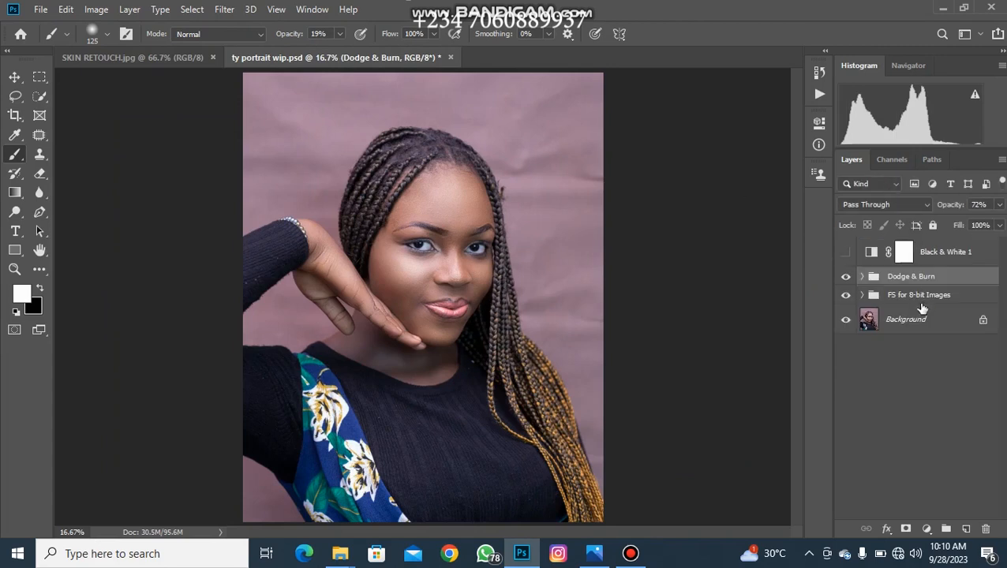
Step: Delete the hidden Black & White adjustment layer and merge all visible layers into the Background
{"action": "left_click_drag", "start_coordinate": [951, 251], "coordinate": [986, 528]}
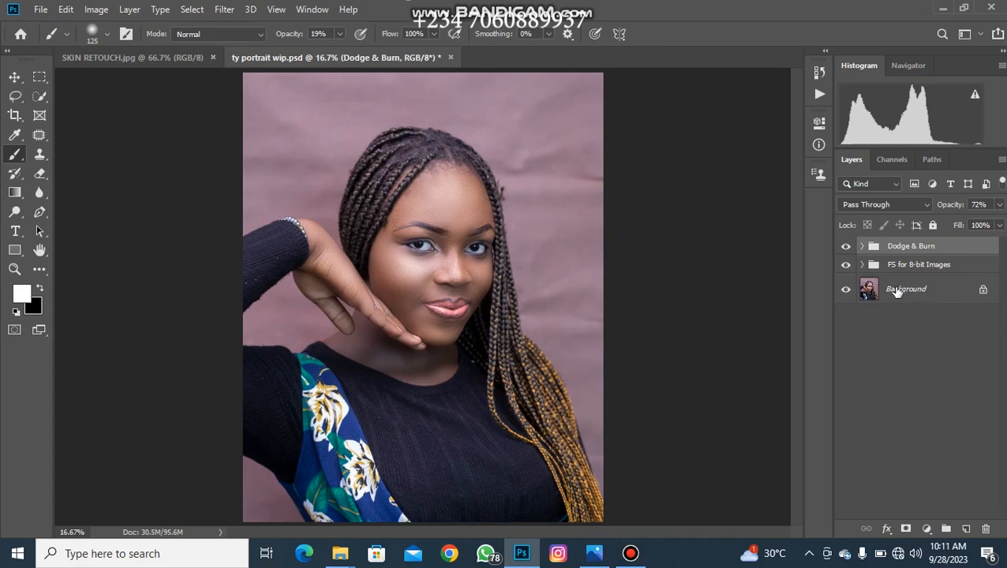
{"action": "key", "text": "ctrl+shift+e"}
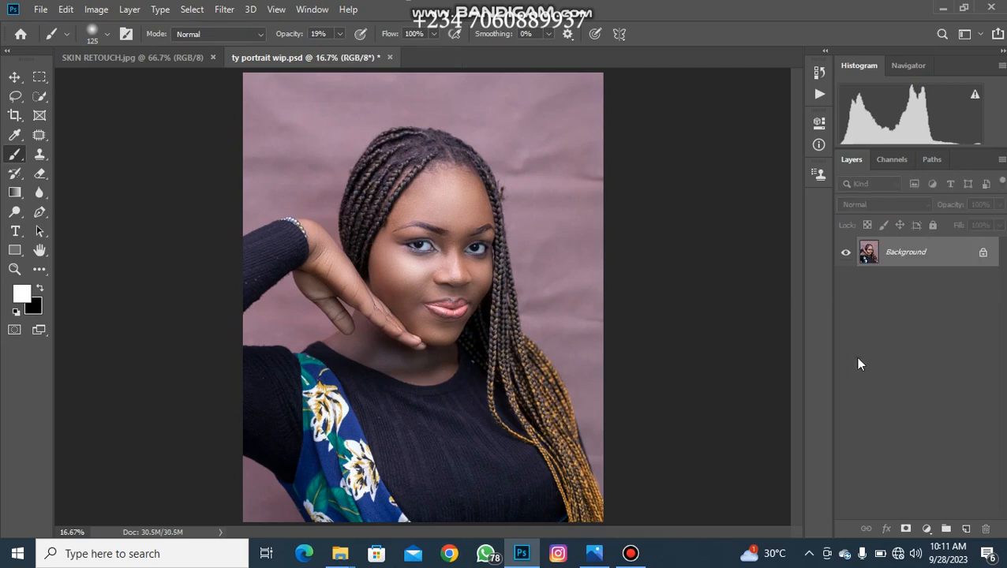
Step: Add a Gradient Map adjustment layer above the Background and apply the orange skin-tone gradient preset
{"action": "left_click", "coordinate": [927, 531]}
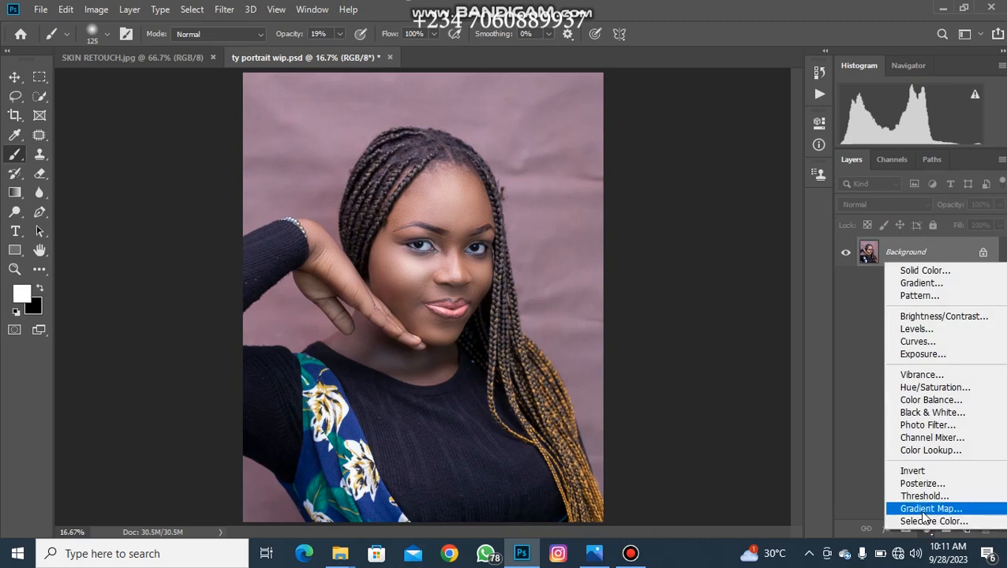
{"action": "left_click", "coordinate": [925, 511]}
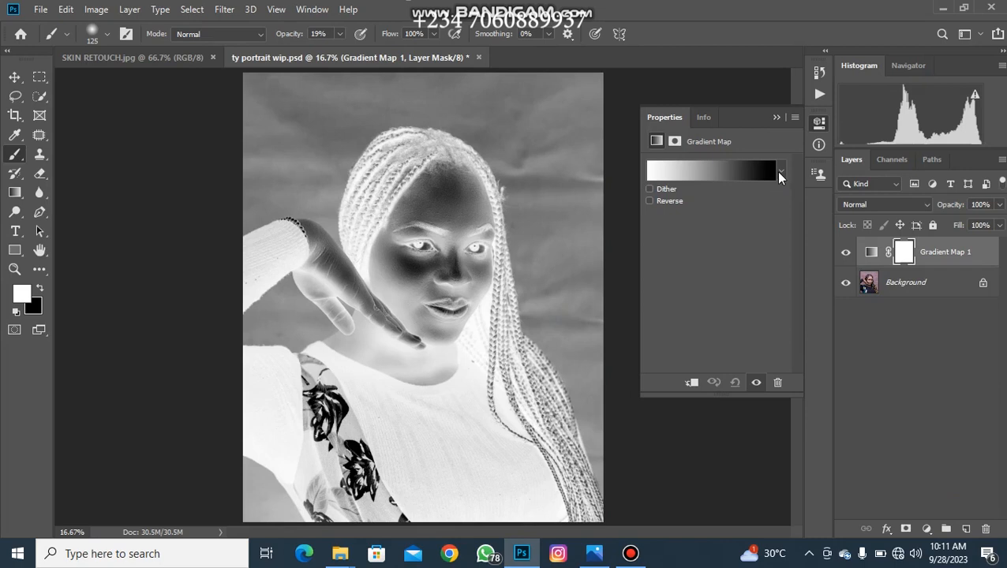
{"action": "left_click", "coordinate": [779, 172]}
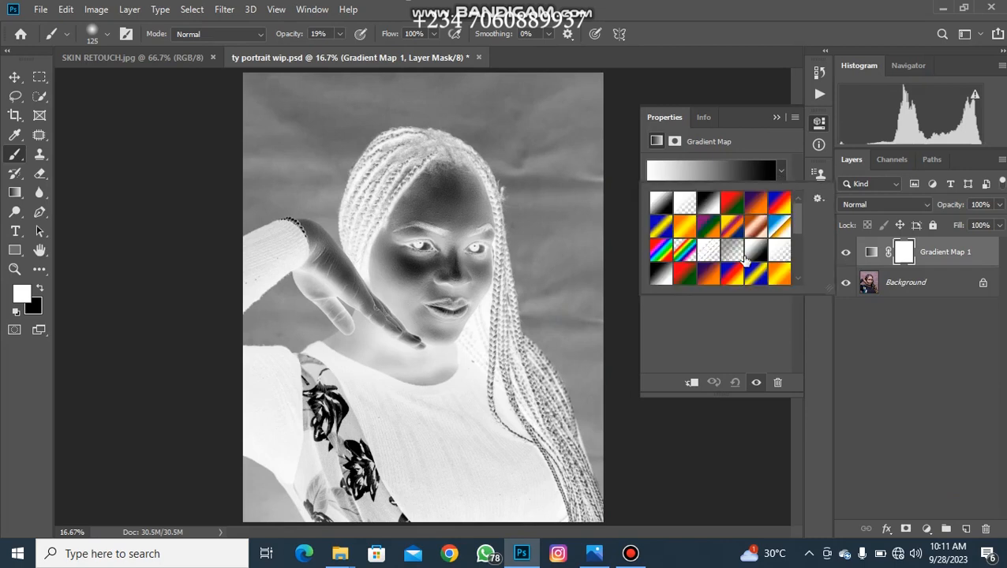
{"action": "left_click_drag", "start_coordinate": [798, 223], "coordinate": [798, 272]}
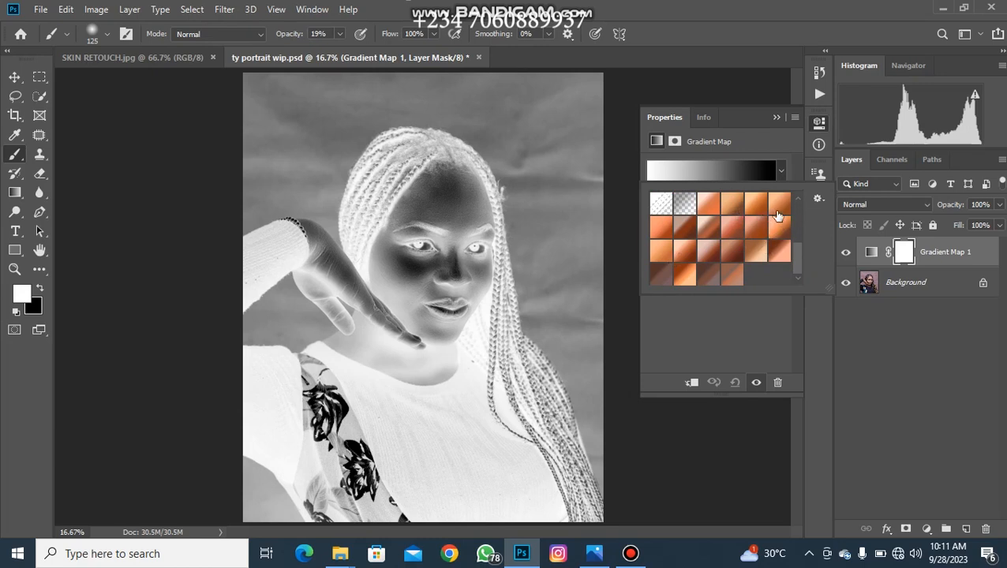
{"action": "left_click", "coordinate": [664, 236]}
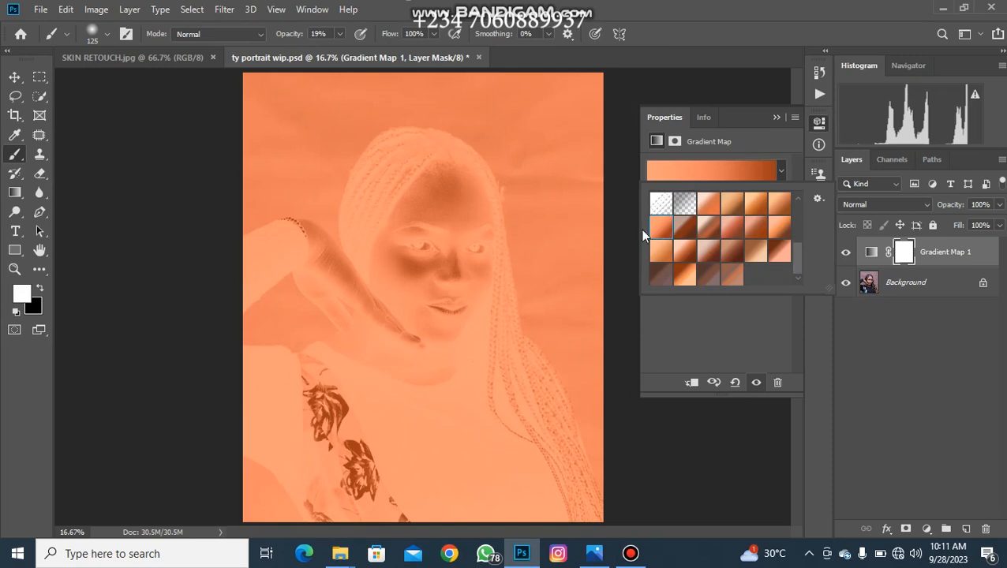
{"action": "left_click", "coordinate": [776, 118]}
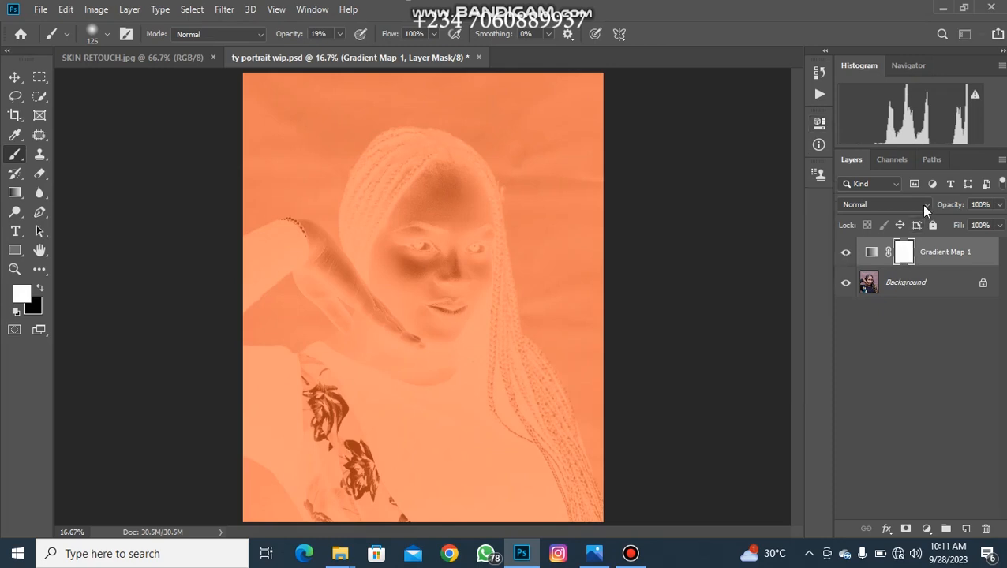
Step: Set the Gradient Map layer's blend mode to Color and invert its mask to black
{"action": "left_click", "coordinate": [926, 207]}
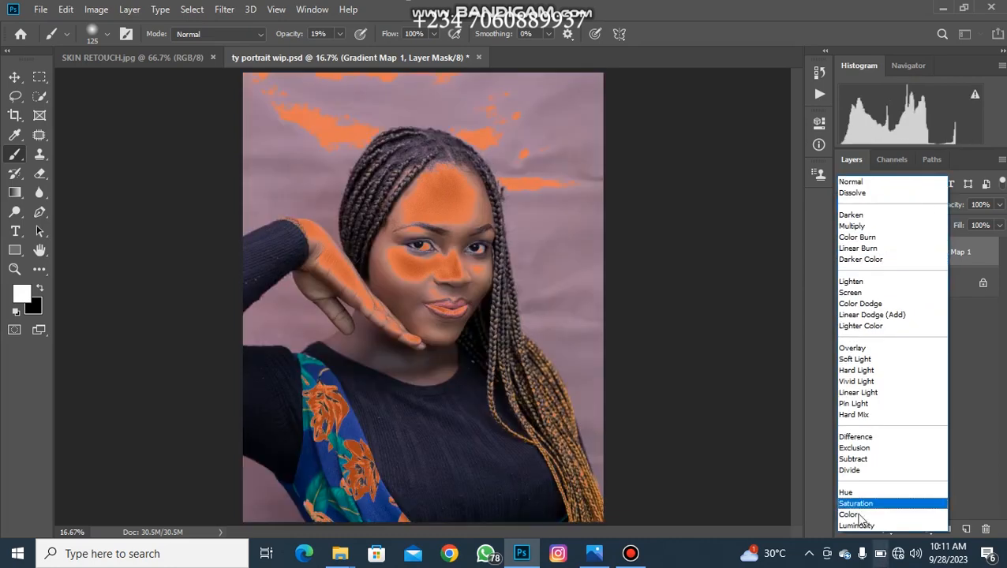
{"action": "left_click", "coordinate": [849, 514]}
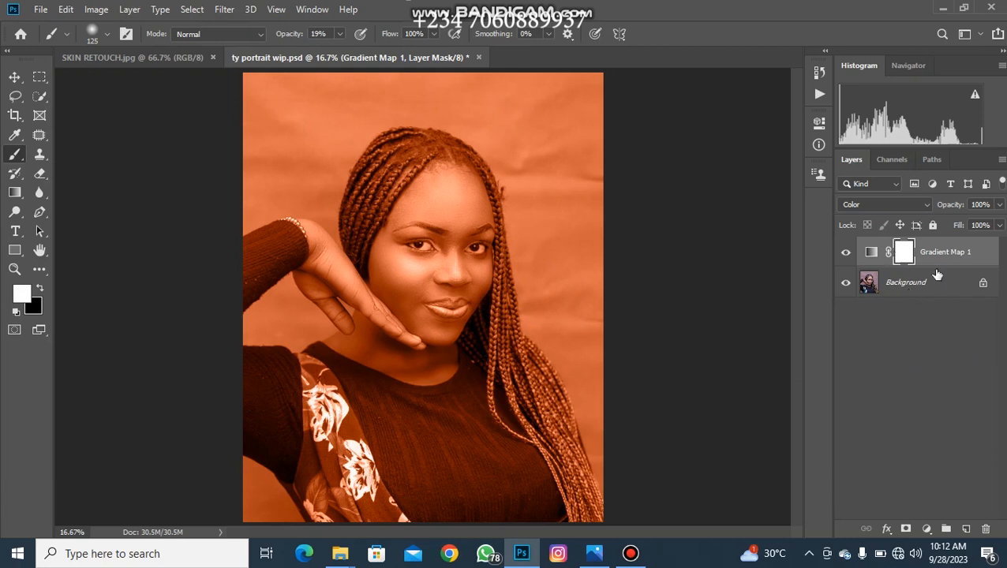
{"action": "key", "text": "ctrl+i"}
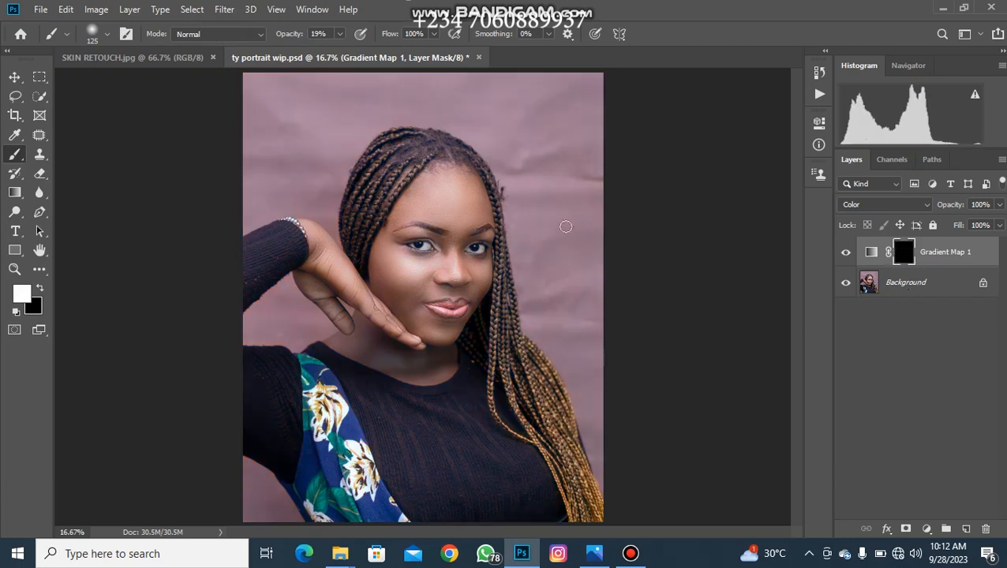
Step: With a 300 px white brush at 100% opacity, paint the Gradient Map mask over the face and back of the hand
{"action": "key", "text": "bracketright"}
{"action": "key", "text": "bracketright"}
{"action": "key", "text": "bracketright"}
{"action": "key", "text": "bracketright"}
{"action": "key", "text": "bracketright"}
{"action": "left_click", "coordinate": [341, 32]}
{"action": "mouse_move", "coordinate": [339, 52]}
{"action": "left_mouse_down"}
{"action": "mouse_move", "coordinate": [390, 71]}
{"action": "mouse_move", "coordinate": [406, 65]}
{"action": "left_mouse_up"}
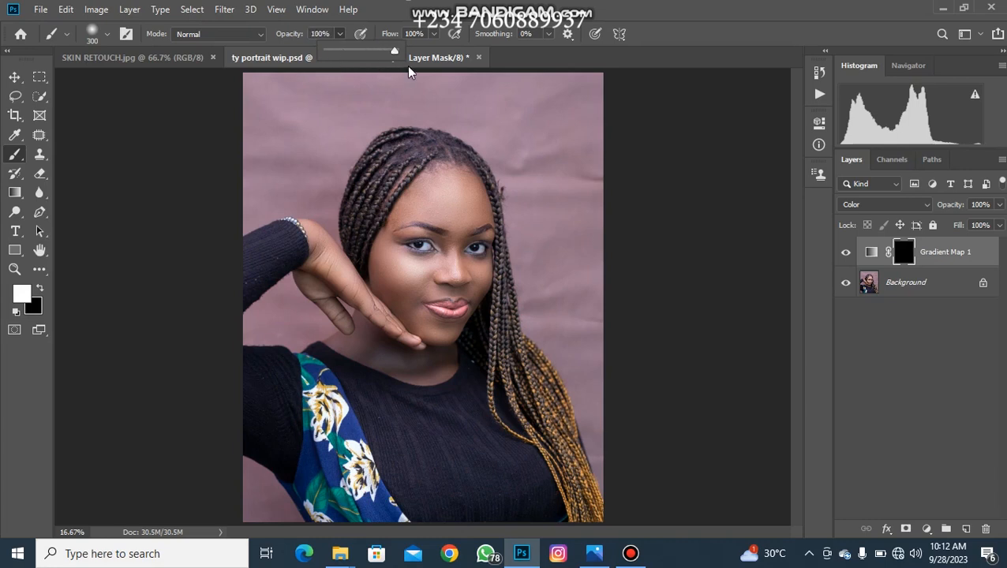
{"action": "mouse_move", "coordinate": [454, 185]}
{"action": "left_mouse_down"}
{"action": "mouse_move", "coordinate": [402, 218]}
{"action": "mouse_move", "coordinate": [381, 284]}
{"action": "mouse_move", "coordinate": [406, 311]}
{"action": "mouse_move", "coordinate": [428, 300]}
{"action": "mouse_move", "coordinate": [424, 271]}
{"action": "mouse_move", "coordinate": [405, 282]}
{"action": "mouse_move", "coordinate": [412, 241]}
{"action": "mouse_move", "coordinate": [425, 213]}
{"action": "mouse_move", "coordinate": [463, 217]}
{"action": "mouse_move", "coordinate": [468, 200]}
{"action": "mouse_move", "coordinate": [480, 218]}
{"action": "mouse_move", "coordinate": [468, 305]}
{"action": "mouse_move", "coordinate": [483, 256]}
{"action": "mouse_move", "coordinate": [446, 322]}
{"action": "mouse_move", "coordinate": [423, 323]}
{"action": "mouse_move", "coordinate": [436, 338]}
{"action": "mouse_move", "coordinate": [458, 320]}
{"action": "mouse_move", "coordinate": [453, 233]}
{"action": "mouse_move", "coordinate": [441, 277]}
{"action": "mouse_move", "coordinate": [437, 214]}
{"action": "mouse_move", "coordinate": [425, 248]}
{"action": "mouse_move", "coordinate": [470, 219]}
{"action": "mouse_move", "coordinate": [480, 266]}
{"action": "mouse_move", "coordinate": [437, 230]}
{"action": "mouse_move", "coordinate": [454, 181]}
{"action": "mouse_move", "coordinate": [443, 175]}
{"action": "mouse_move", "coordinate": [427, 184]}
{"action": "mouse_move", "coordinate": [425, 233]}
{"action": "left_mouse_up"}
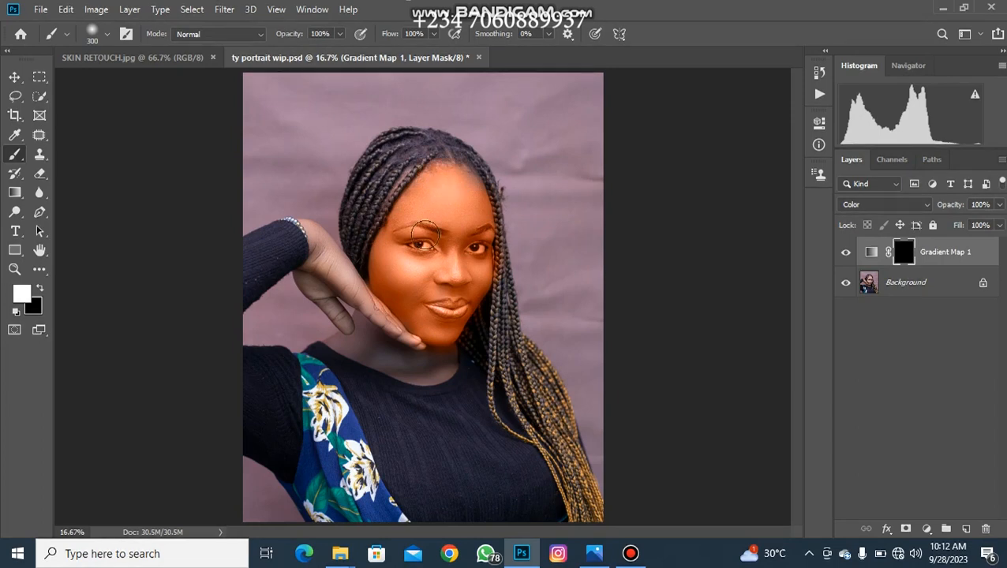
{"action": "mouse_move", "coordinate": [338, 272]}
{"action": "left_mouse_down"}
{"action": "mouse_move", "coordinate": [363, 308]}
{"action": "mouse_move", "coordinate": [411, 336]}
{"action": "mouse_move", "coordinate": [332, 263]}
{"action": "left_mouse_up"}
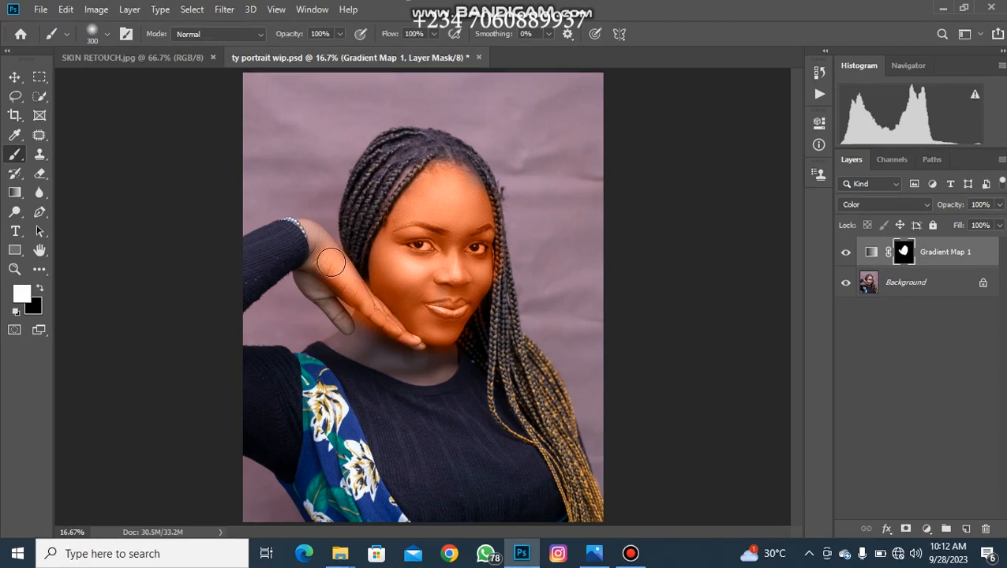
Step: Paint the Gradient Map mask white over the fingers, wrist and neck with a 200 px brush
{"action": "key", "text": "bracketleft"}
{"action": "key", "text": "bracketleft"}
{"action": "left_click_drag", "start_coordinate": [332, 308], "coordinate": [340, 320]}
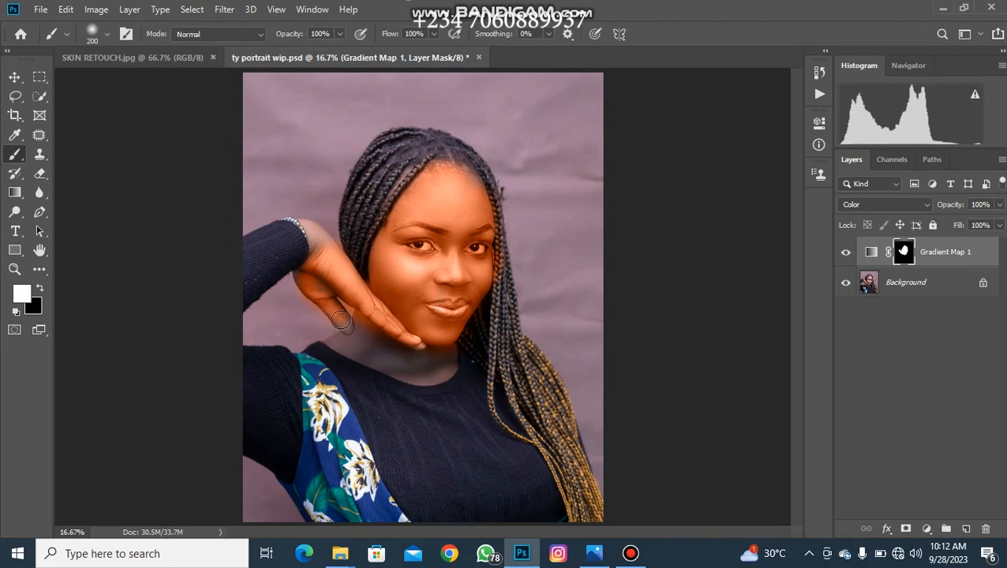
{"action": "left_click_drag", "start_coordinate": [316, 267], "coordinate": [309, 227]}
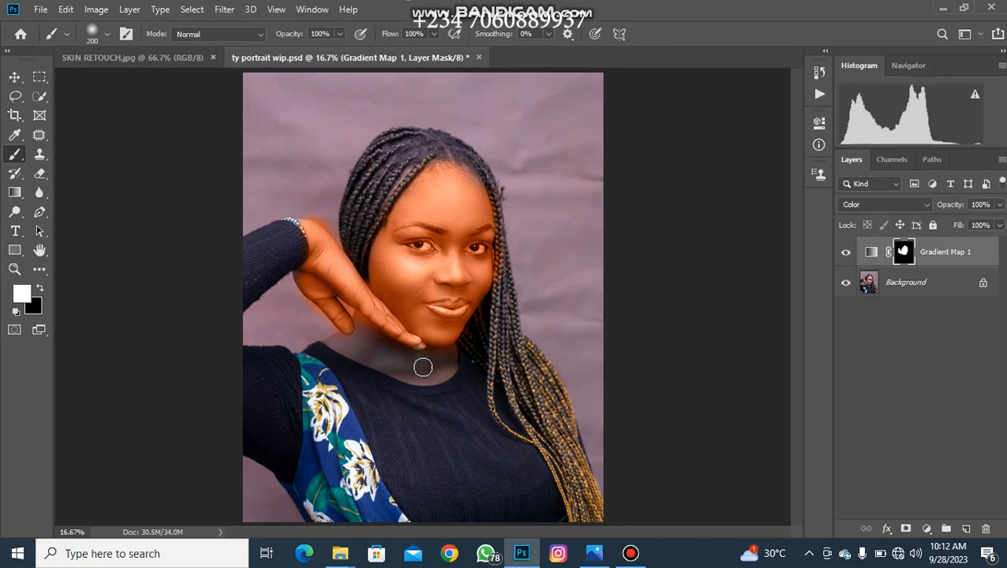
{"action": "mouse_move", "coordinate": [449, 367]}
{"action": "left_mouse_down"}
{"action": "mouse_move", "coordinate": [400, 364]}
{"action": "mouse_move", "coordinate": [421, 357]}
{"action": "mouse_move", "coordinate": [418, 369]}
{"action": "mouse_move", "coordinate": [400, 367]}
{"action": "mouse_move", "coordinate": [360, 329]}
{"action": "mouse_move", "coordinate": [382, 362]}
{"action": "mouse_move", "coordinate": [337, 343]}
{"action": "mouse_move", "coordinate": [363, 339]}
{"action": "mouse_move", "coordinate": [423, 360]}
{"action": "mouse_move", "coordinate": [421, 345]}
{"action": "left_mouse_up"}
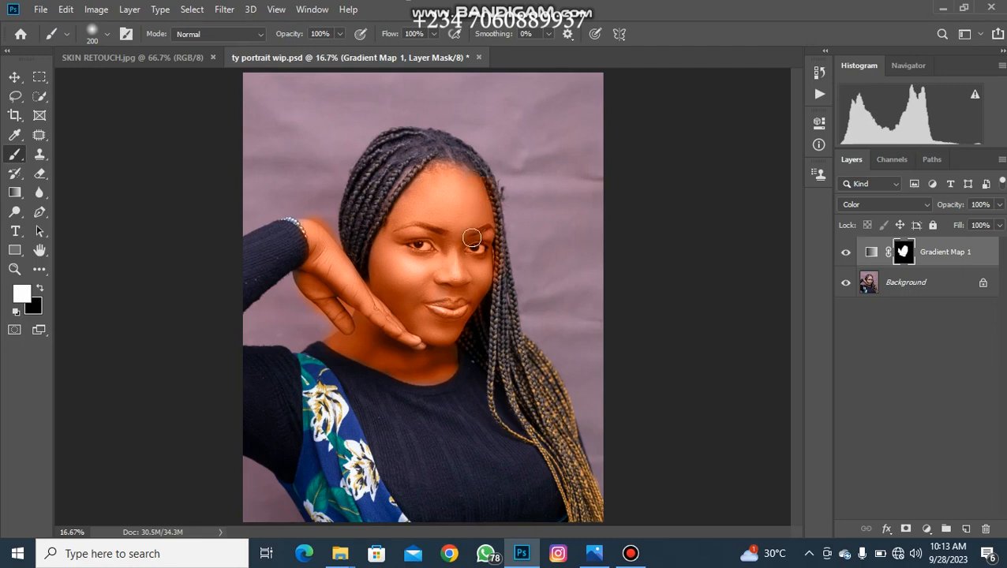
Step: Paint black on the Gradient Map mask to remove the orange colour from the hairline and the background beside the wrist
{"action": "key", "text": "ctrl+plus"}
{"action": "key", "text": "ctrl+plus"}
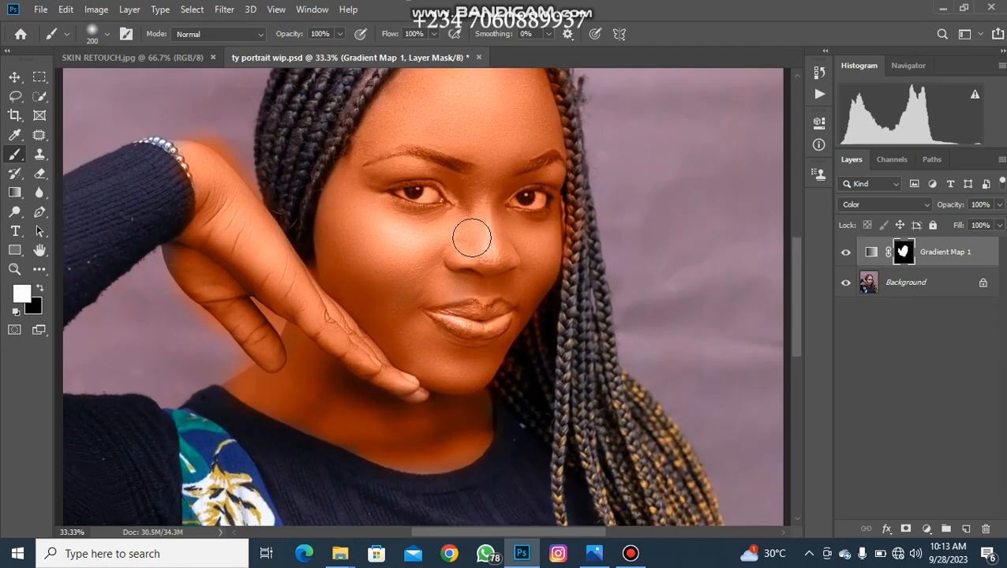
{"action": "left_click_drag", "start_coordinate": [471, 226], "coordinate": [454, 293]}
{"action": "left_click_drag", "start_coordinate": [456, 241], "coordinate": [449, 271]}
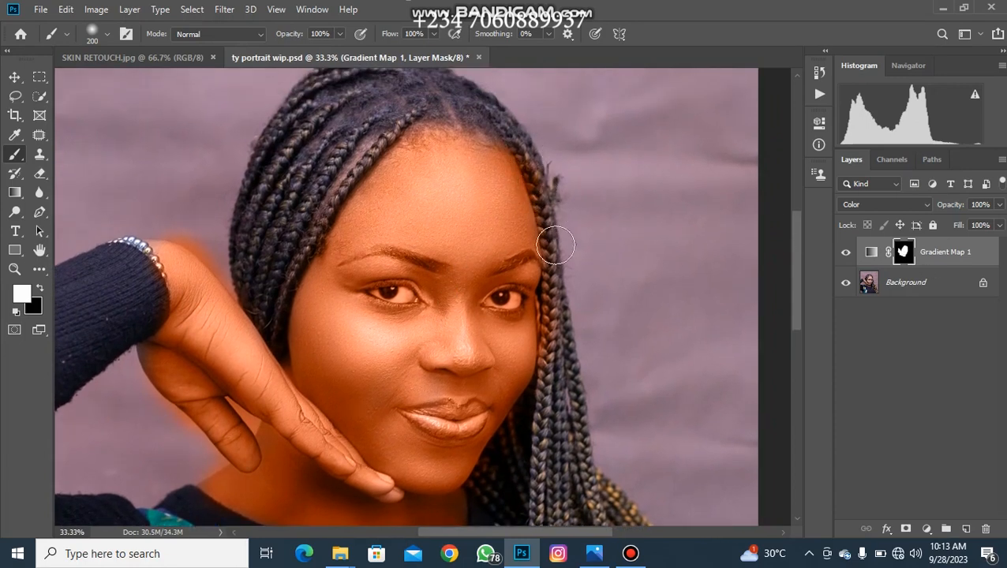
{"action": "left_click", "coordinate": [41, 291]}
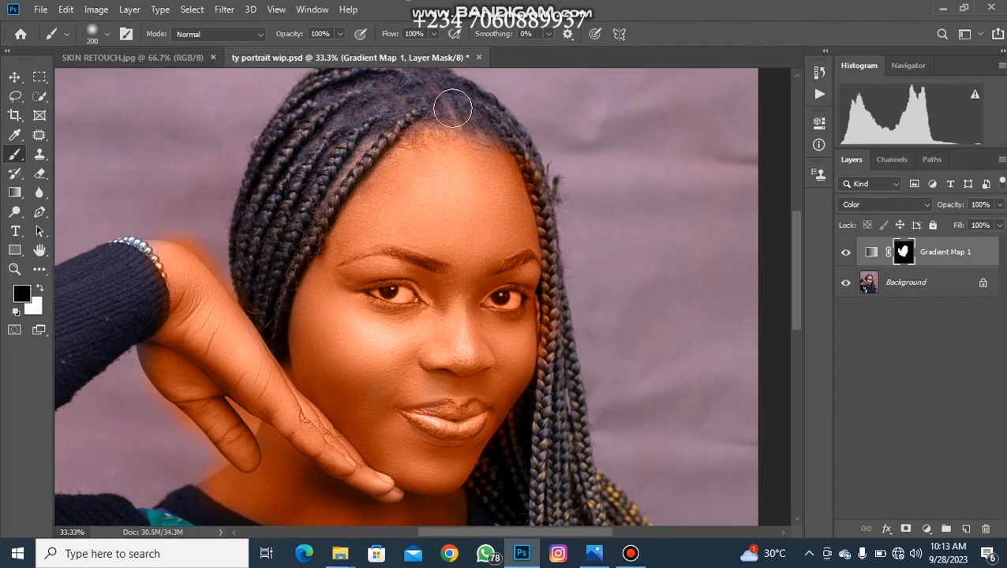
{"action": "mouse_move", "coordinate": [442, 107]}
{"action": "left_mouse_down"}
{"action": "mouse_move", "coordinate": [364, 147]}
{"action": "mouse_move", "coordinate": [299, 218]}
{"action": "mouse_move", "coordinate": [270, 278]}
{"action": "mouse_move", "coordinate": [270, 308]}
{"action": "mouse_move", "coordinate": [196, 231]}
{"action": "mouse_move", "coordinate": [153, 216]}
{"action": "mouse_move", "coordinate": [135, 227]}
{"action": "left_mouse_up"}
{"action": "mouse_move", "coordinate": [403, 124]}
{"action": "left_mouse_down"}
{"action": "mouse_move", "coordinate": [509, 125]}
{"action": "mouse_move", "coordinate": [532, 143]}
{"action": "mouse_move", "coordinate": [545, 179]}
{"action": "mouse_move", "coordinate": [527, 138]}
{"action": "mouse_move", "coordinate": [544, 172]}
{"action": "left_mouse_up"}
Step: Clear the orange spill from the braids beside the face by painting black on the mask with a smaller 125 to 100 px brush
{"action": "key", "text": "["}
{"action": "key", "text": "["}
{"action": "key", "text": "["}
{"action": "key", "text": "["}
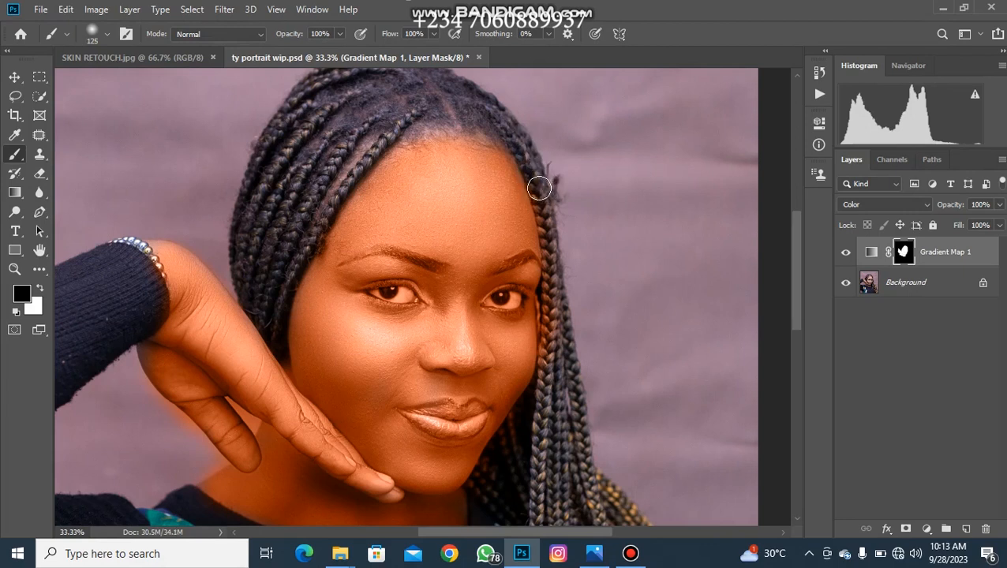
{"action": "left_click_drag", "start_coordinate": [525, 164], "coordinate": [561, 338]}
{"action": "mouse_move", "coordinate": [541, 255]}
{"action": "left_mouse_down"}
{"action": "mouse_move", "coordinate": [547, 350]}
{"action": "mouse_move", "coordinate": [547, 316]}
{"action": "left_mouse_up"}
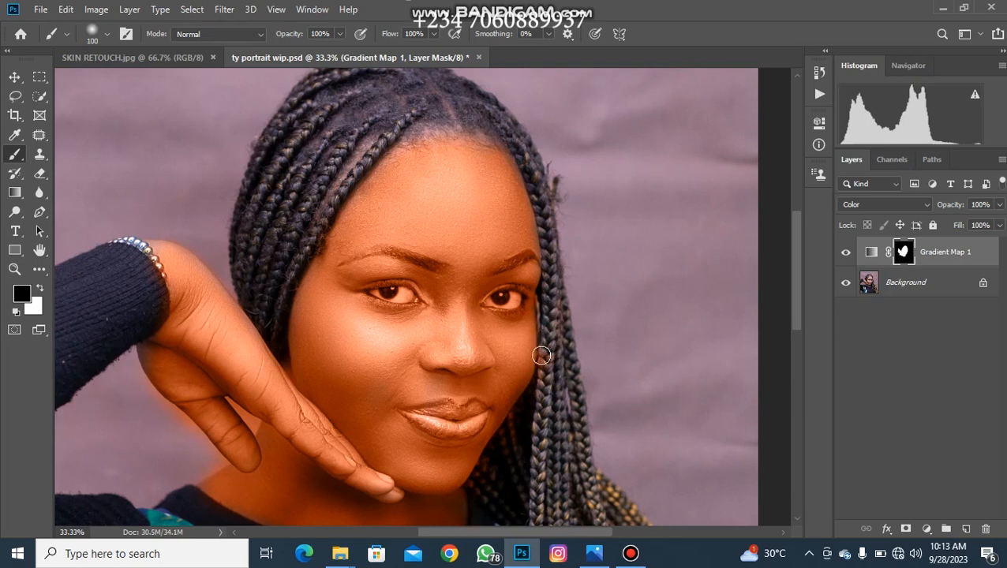
Step: Mask the gradient colour off both eyes and eyebrows with a 70 px black brush
{"action": "left_click_drag", "start_coordinate": [523, 297], "coordinate": [491, 296]}
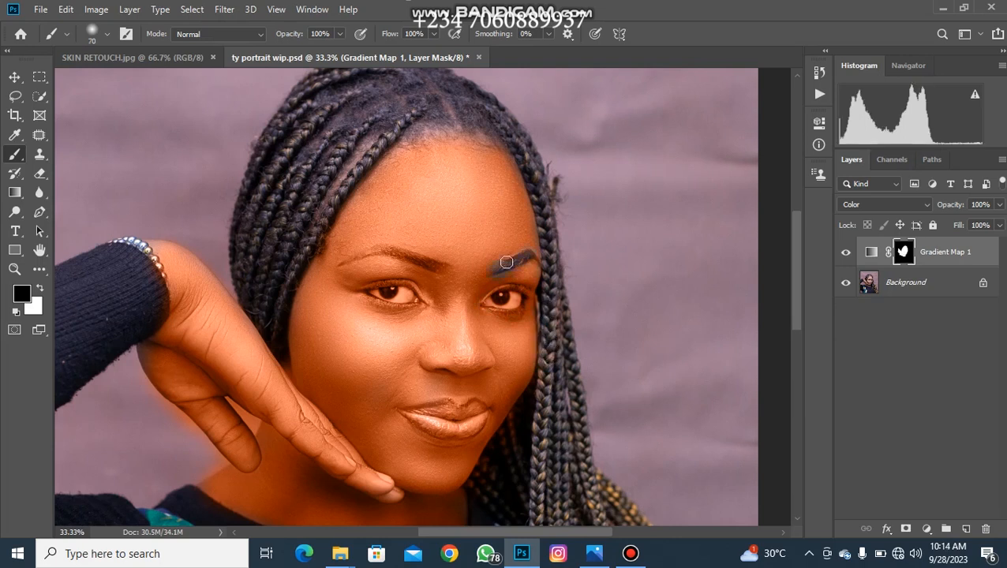
{"action": "left_click_drag", "start_coordinate": [507, 262], "coordinate": [495, 269]}
{"action": "mouse_move", "coordinate": [523, 297]}
{"action": "left_mouse_down"}
{"action": "mouse_move", "coordinate": [499, 301]}
{"action": "mouse_move", "coordinate": [507, 289]}
{"action": "left_mouse_up"}
{"action": "left_click_drag", "start_coordinate": [374, 292], "coordinate": [412, 298]}
{"action": "left_click_drag", "start_coordinate": [352, 259], "coordinate": [419, 267]}
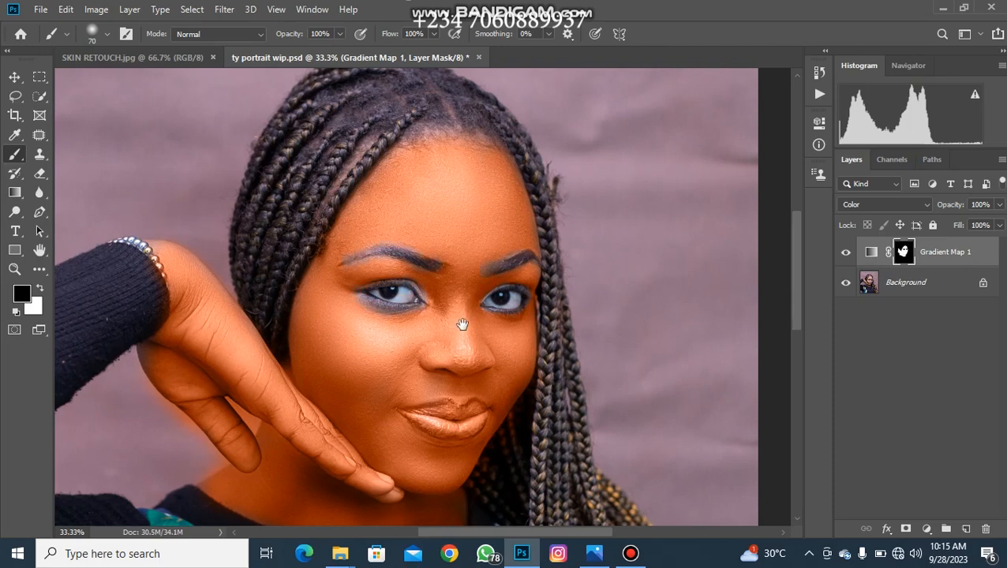
{"action": "left_click_drag", "start_coordinate": [461, 326], "coordinate": [450, 207]}
Step: Add a Curves adjustment layer above the Gradient Map and darken the skin tones with on-image curve adjustment on the face
{"action": "key", "text": "ctrl+minus"}
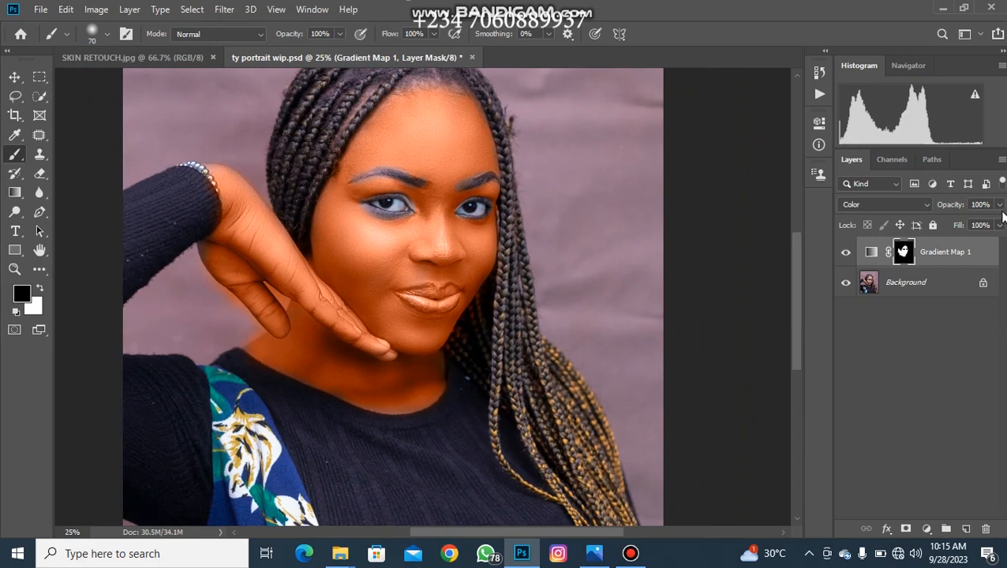
{"action": "left_click", "coordinate": [1000, 205]}
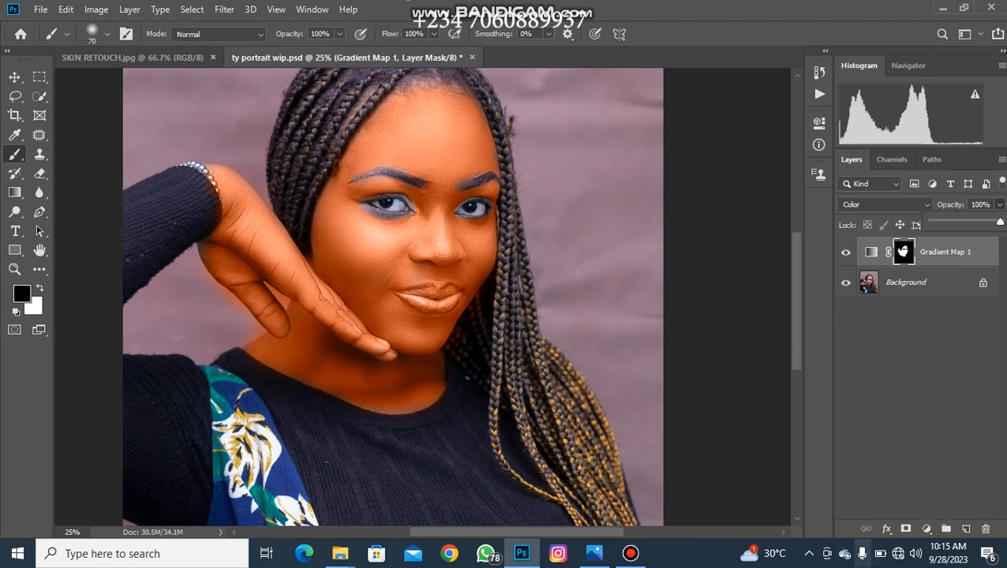
{"action": "left_click", "coordinate": [926, 530]}
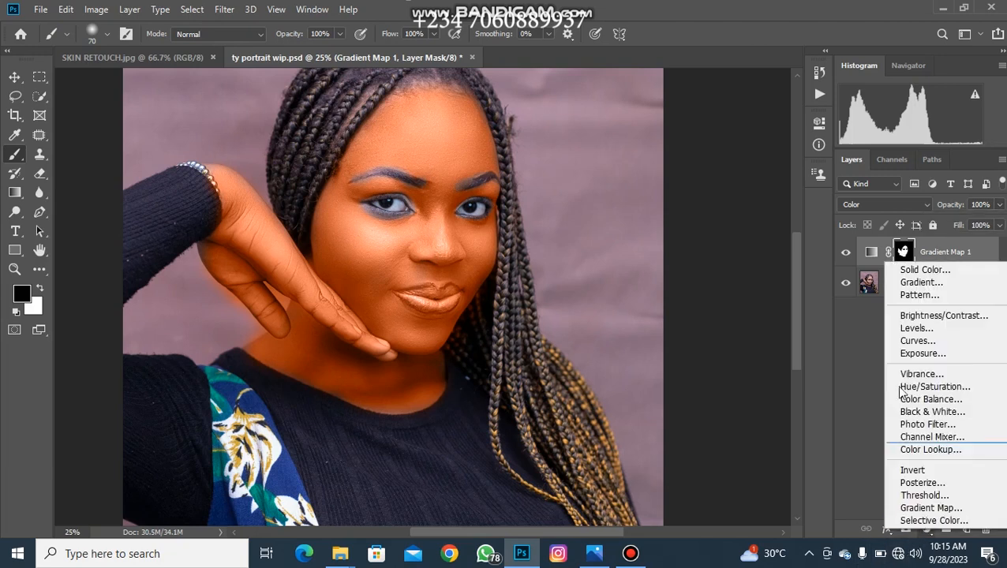
{"action": "left_click", "coordinate": [918, 341]}
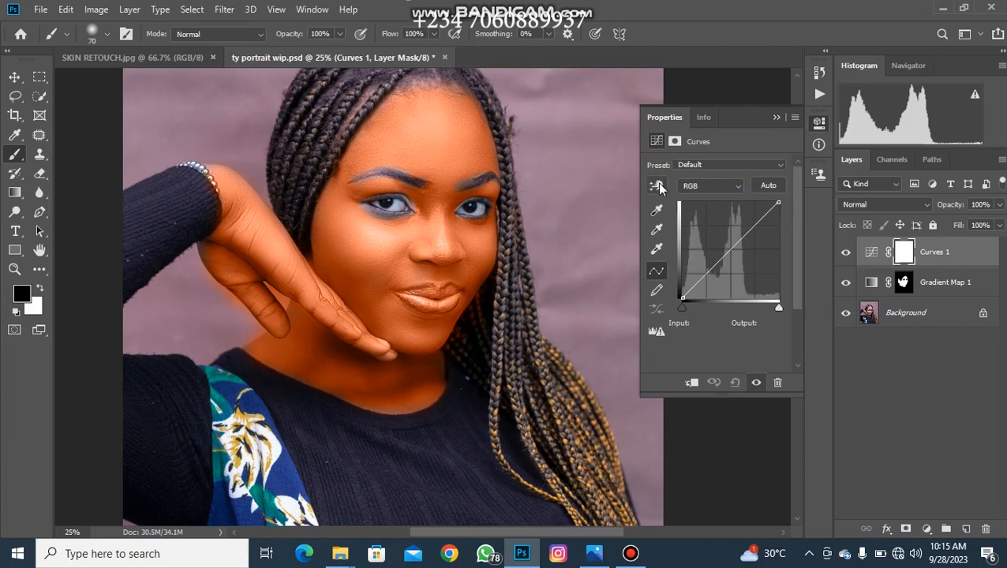
{"action": "left_click", "coordinate": [659, 186]}
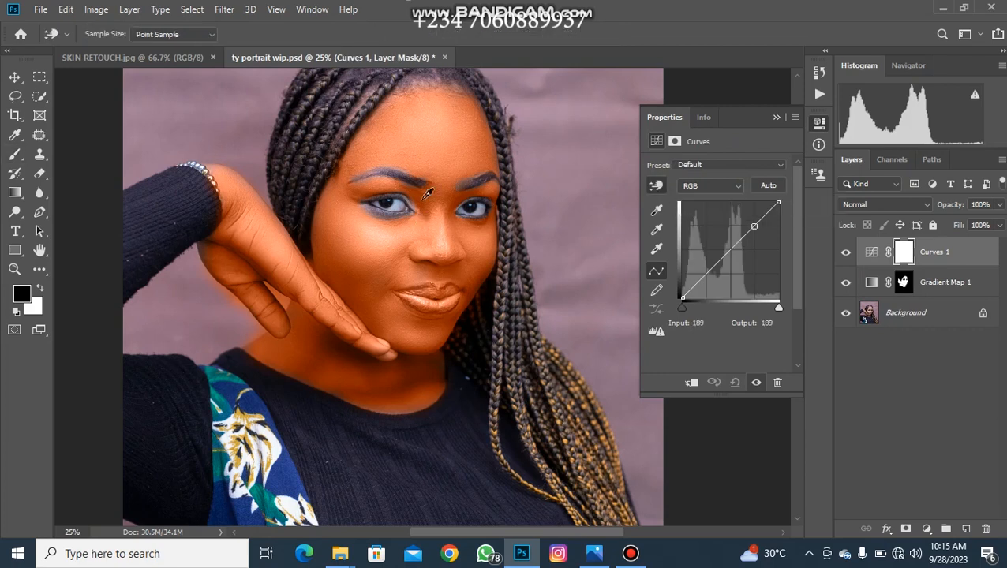
{"action": "left_click", "coordinate": [447, 125]}
{"action": "left_click_drag", "start_coordinate": [447, 124], "coordinate": [446, 138]}
{"action": "left_click_drag", "start_coordinate": [379, 245], "coordinate": [381, 253]}
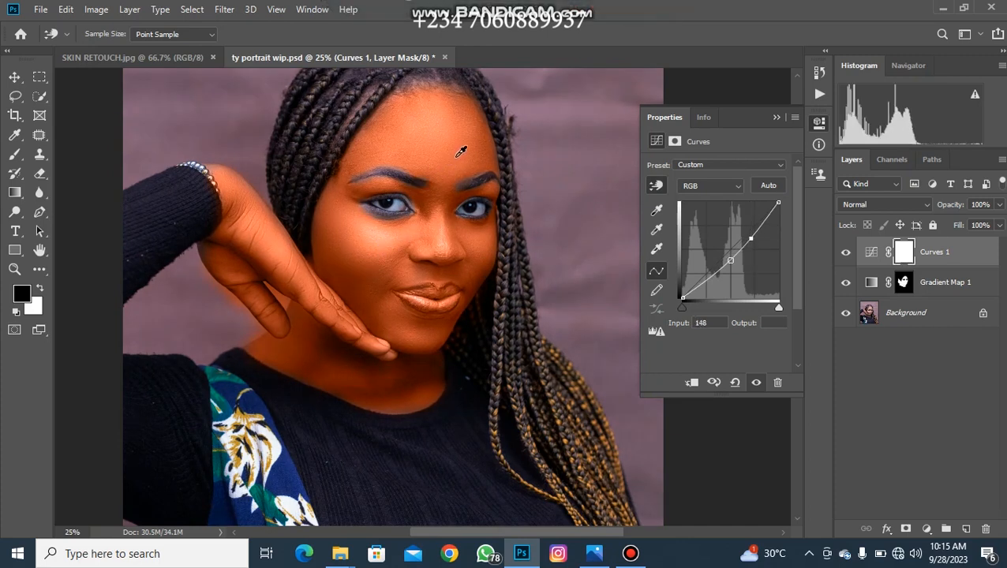
{"action": "left_click_drag", "start_coordinate": [480, 247], "coordinate": [481, 235]}
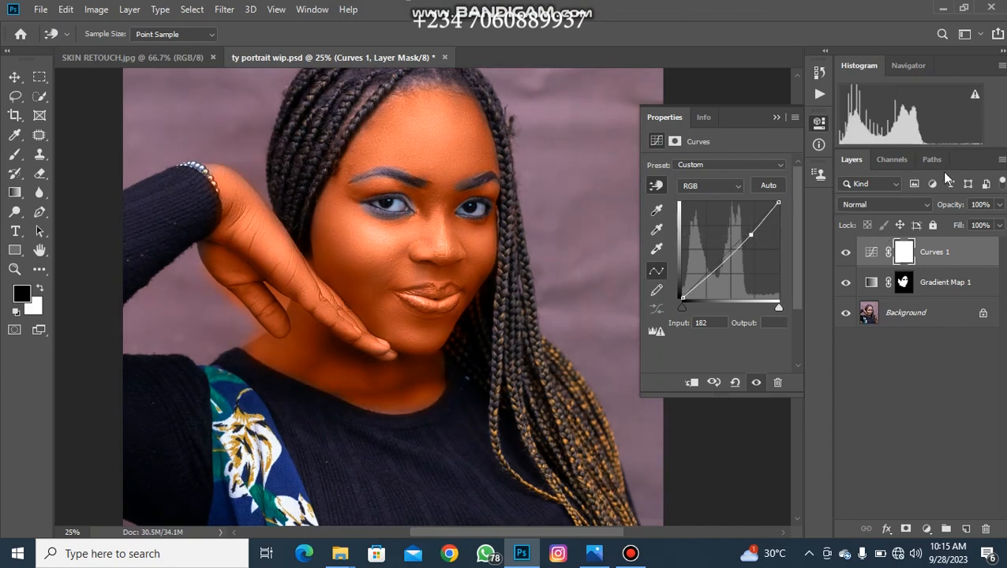
Step: Add a Hue/Saturation adjustment layer and set the Reds to saturation -20 and lightness -22
{"action": "left_click", "coordinate": [1001, 205]}
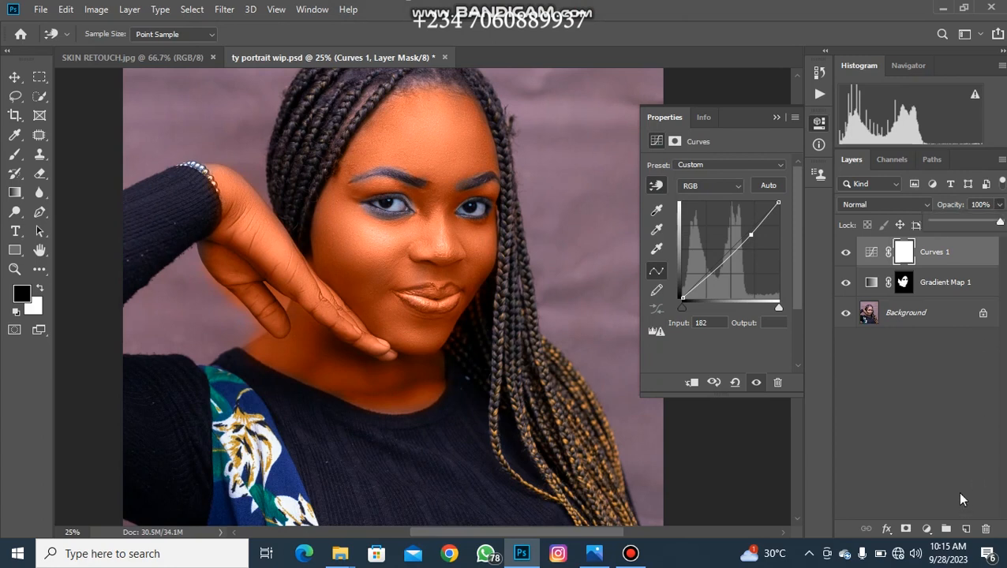
{"action": "left_click", "coordinate": [927, 531]}
{"action": "left_click", "coordinate": [926, 529]}
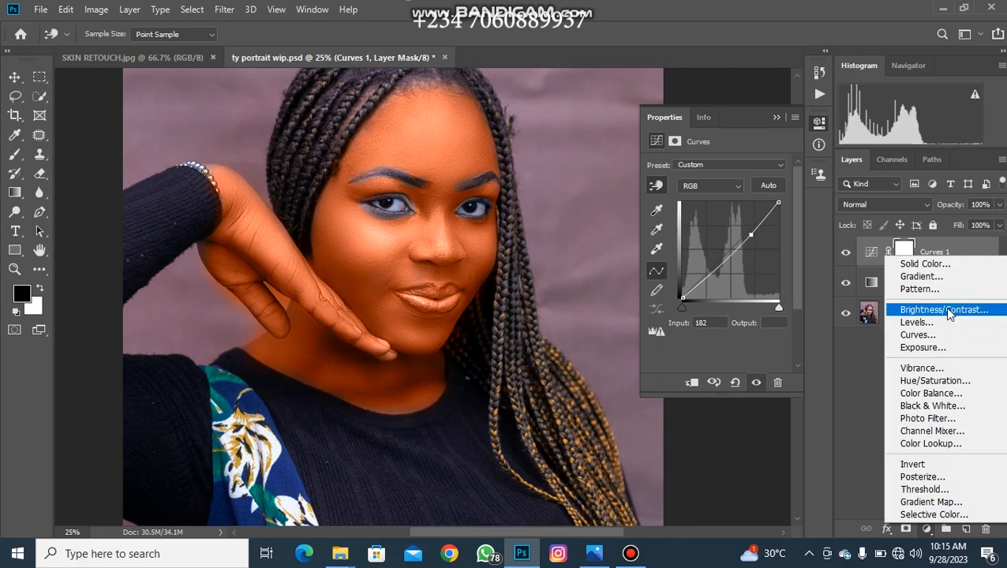
{"action": "left_click", "coordinate": [936, 380]}
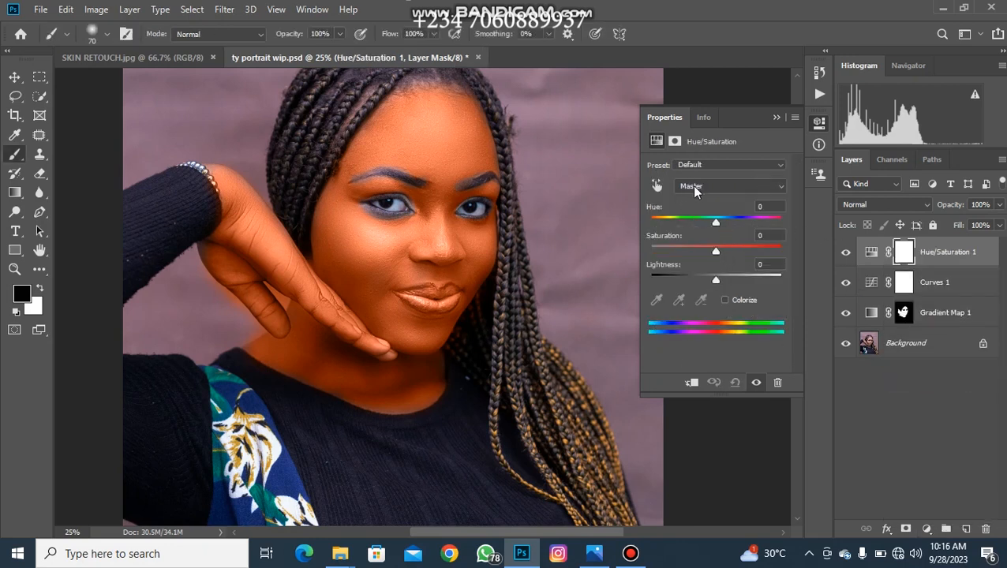
{"action": "left_click", "coordinate": [692, 186]}
{"action": "left_click", "coordinate": [691, 208]}
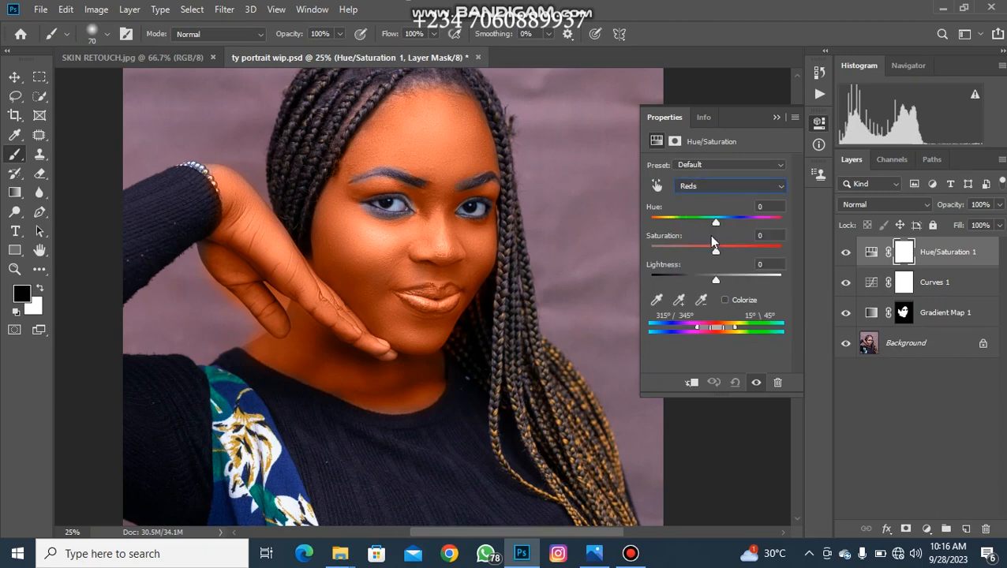
{"action": "left_click_drag", "start_coordinate": [715, 249], "coordinate": [702, 282]}
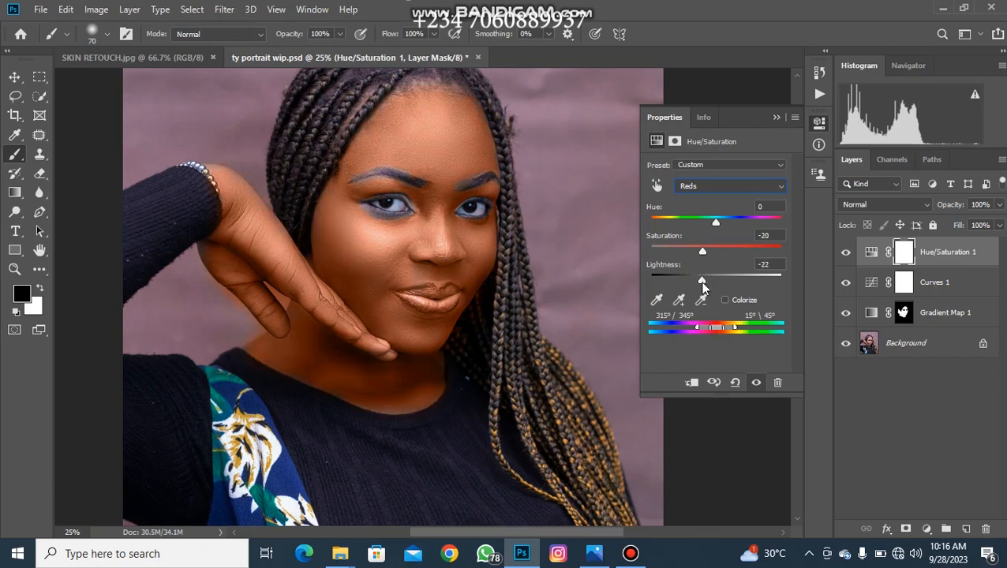
Step: Set the Yellows of the Hue/Saturation layer to saturation -19 and lightness -16, leaving the layer opacity at 100%
{"action": "left_click", "coordinate": [744, 188]}
{"action": "left_click", "coordinate": [706, 221]}
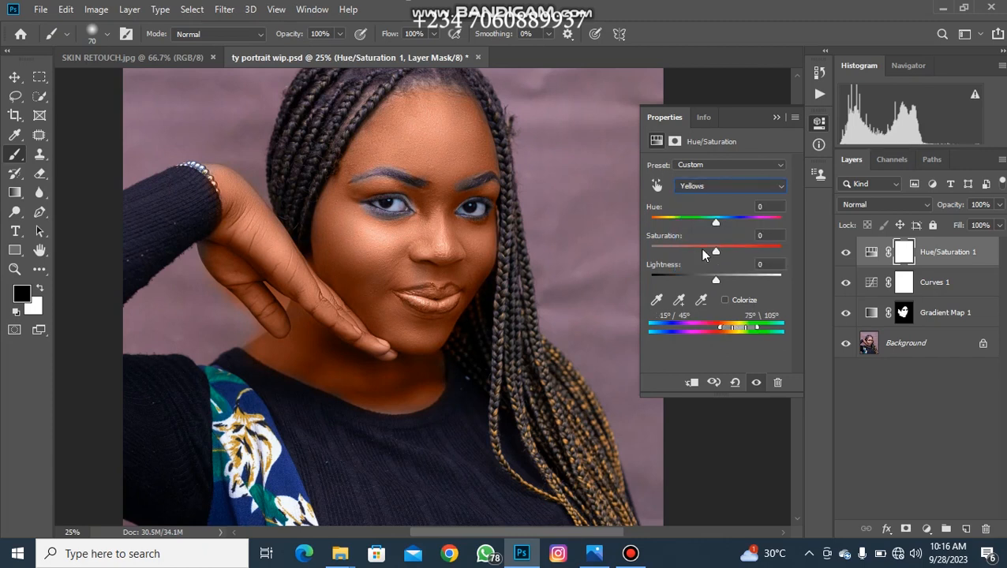
{"action": "left_click_drag", "start_coordinate": [718, 254], "coordinate": [707, 282]}
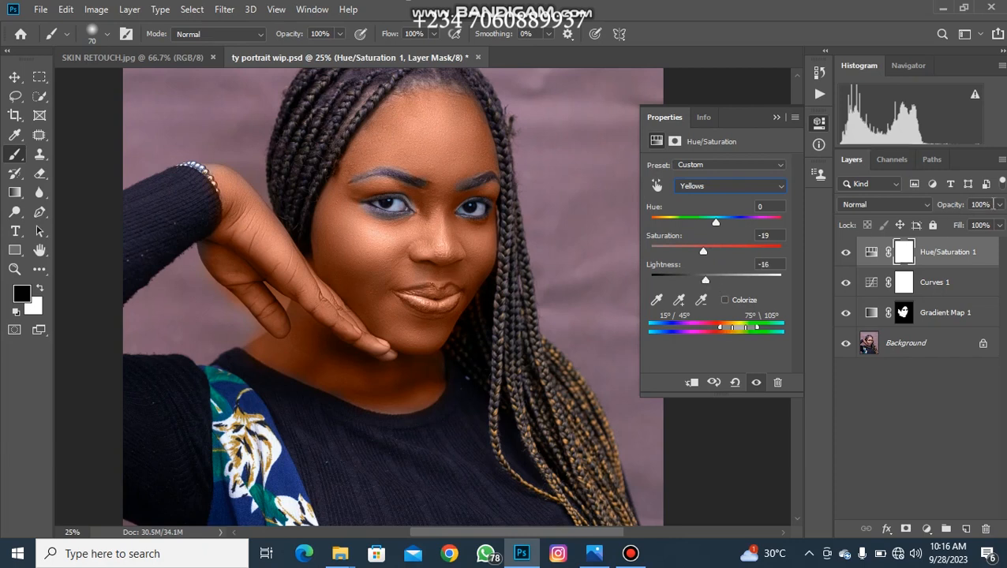
{"action": "left_click", "coordinate": [1001, 205]}
{"action": "mouse_move", "coordinate": [1000, 224]}
{"action": "left_mouse_down"}
{"action": "mouse_move", "coordinate": [968, 228]}
{"action": "mouse_move", "coordinate": [1001, 225]}
{"action": "left_mouse_up"}
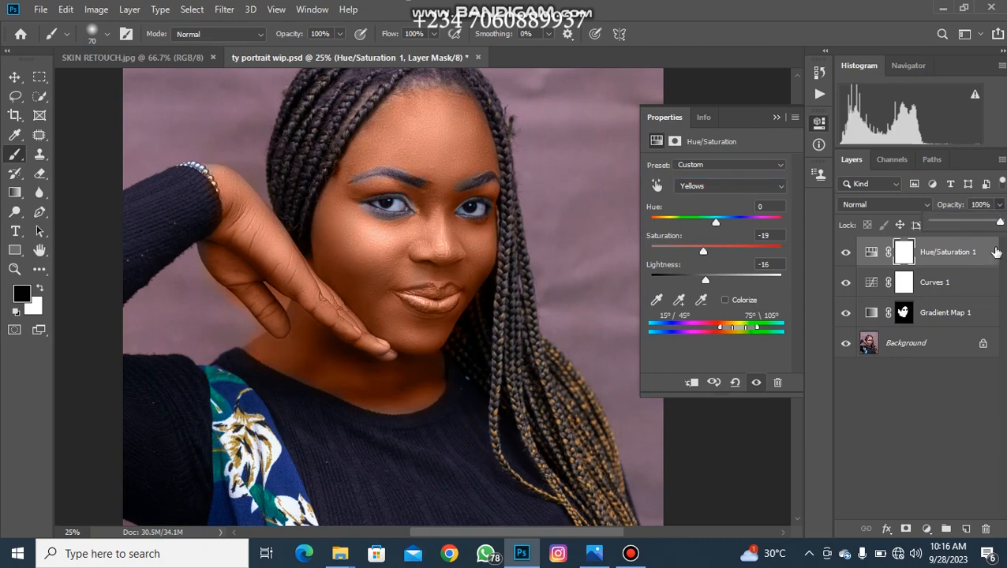
Step: Lower the Gradient Map layer's opacity to 39% and collapse its properties
{"action": "key", "text": "shift+alt+c"}
{"action": "left_click", "coordinate": [957, 313]}
{"action": "left_click", "coordinate": [999, 205]}
{"action": "left_click_drag", "start_coordinate": [996, 222], "coordinate": [987, 226]}
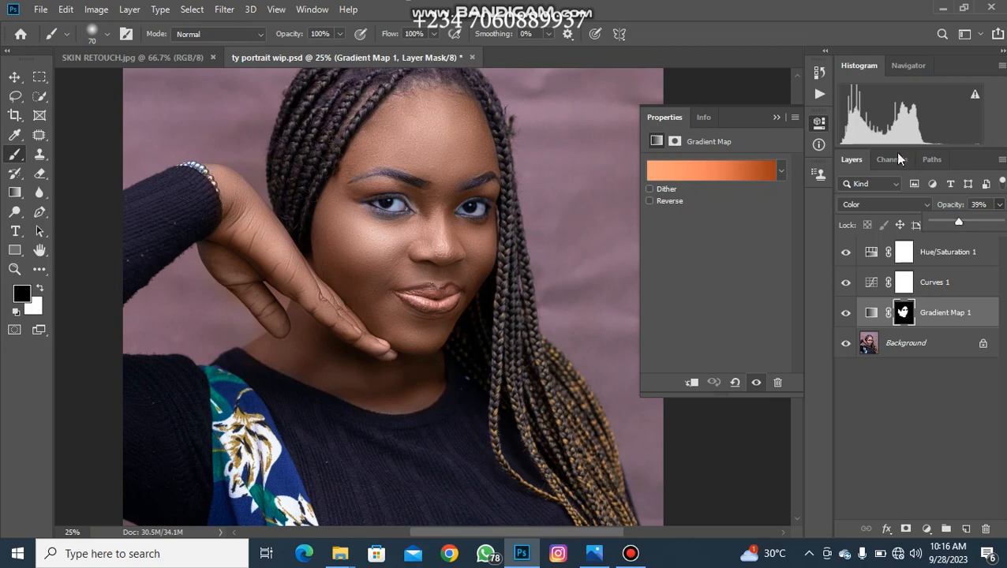
{"action": "left_click", "coordinate": [777, 117]}
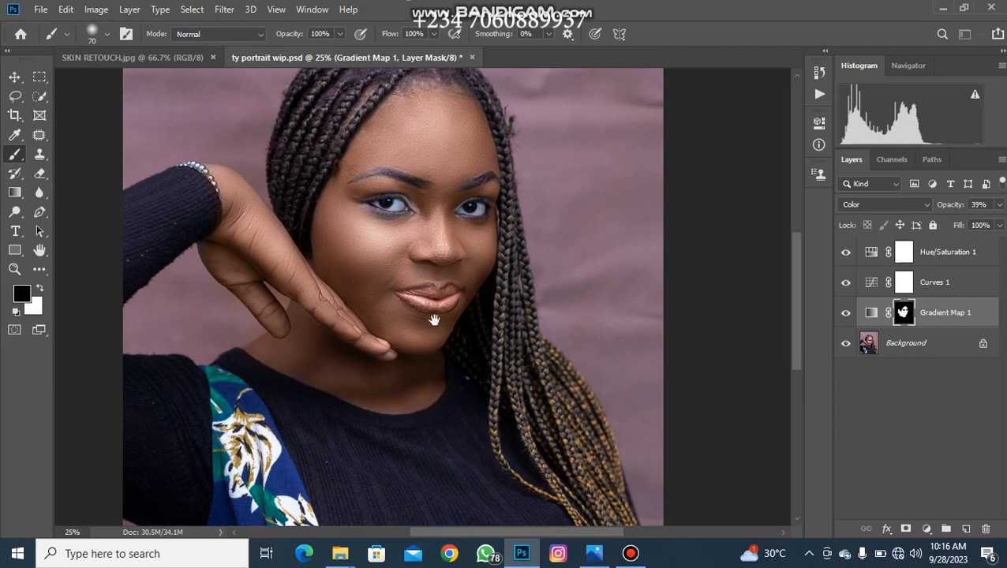
Step: Touch up the Gradient Map mask with the 70 px black brush beneath the eye nearest the braids
{"action": "left_click_drag", "start_coordinate": [430, 302], "coordinate": [414, 315]}
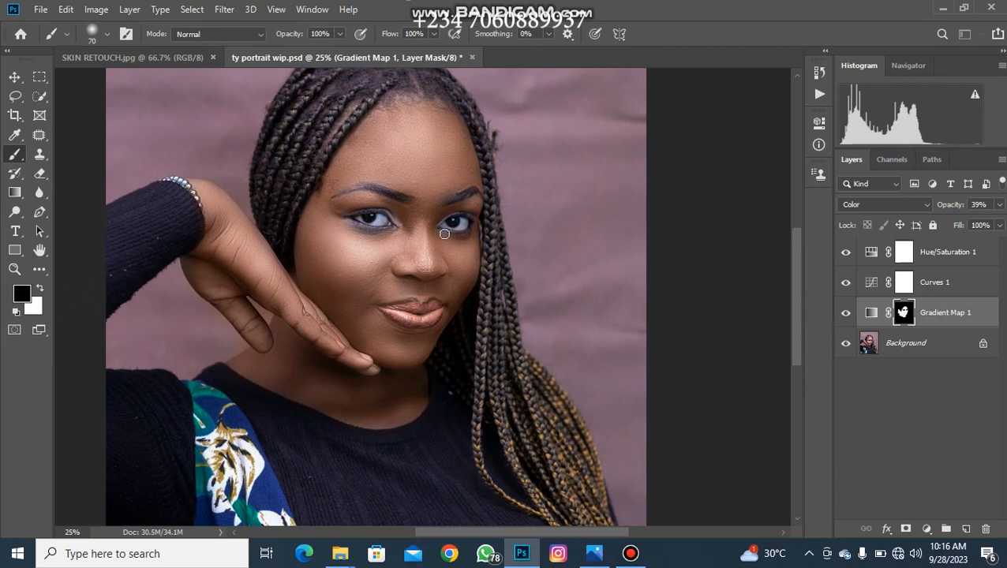
{"action": "mouse_move", "coordinate": [449, 233]}
{"action": "left_mouse_down"}
{"action": "mouse_move", "coordinate": [475, 231]}
{"action": "mouse_move", "coordinate": [439, 232]}
{"action": "mouse_move", "coordinate": [480, 234]}
{"action": "left_mouse_up"}
{"action": "key", "text": "ctrl+minus"}
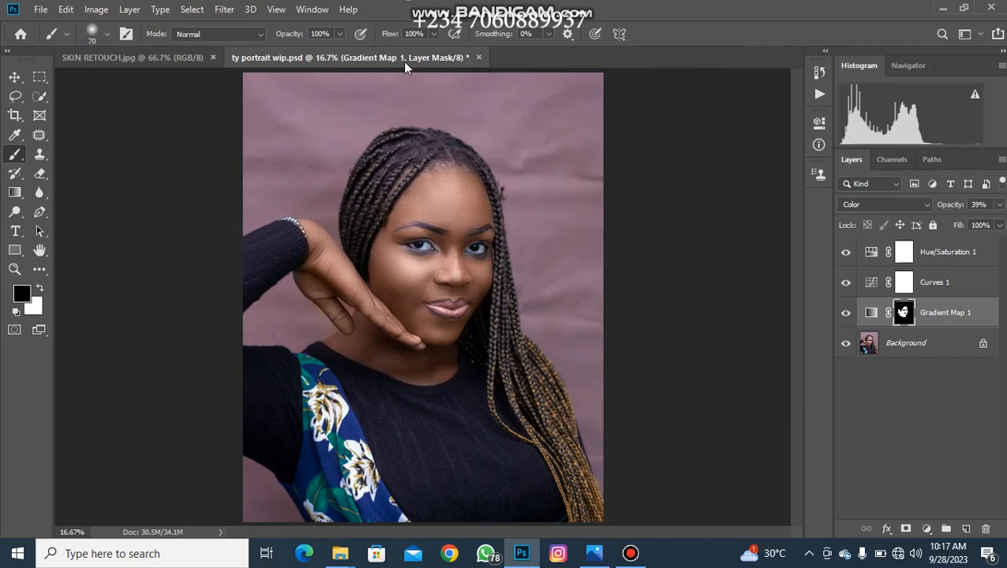
Step: Switch to the SKIN RETOUCH.jpg document to compare with its finished example
{"action": "left_click", "coordinate": [150, 65]}
{"action": "key", "text": "x"}
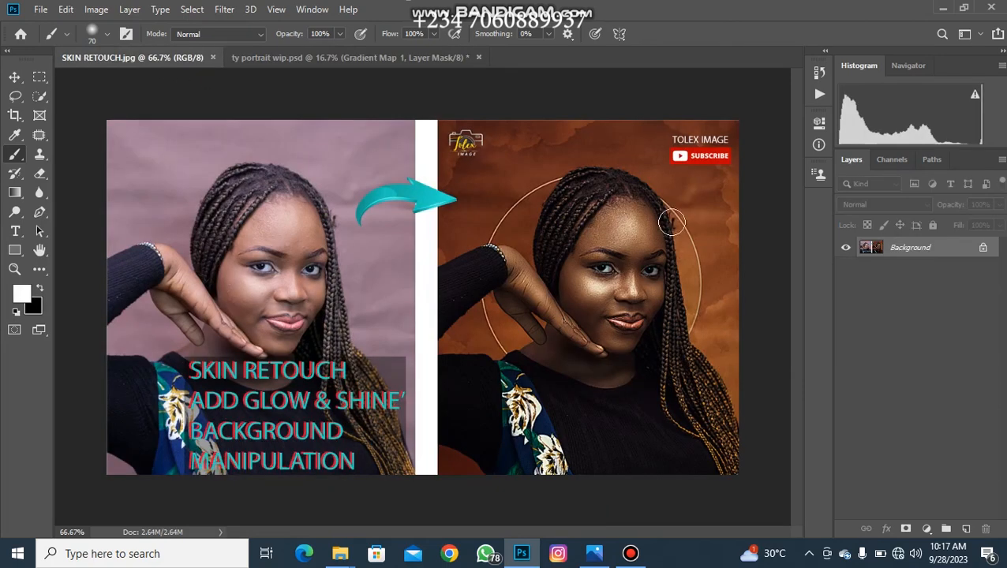